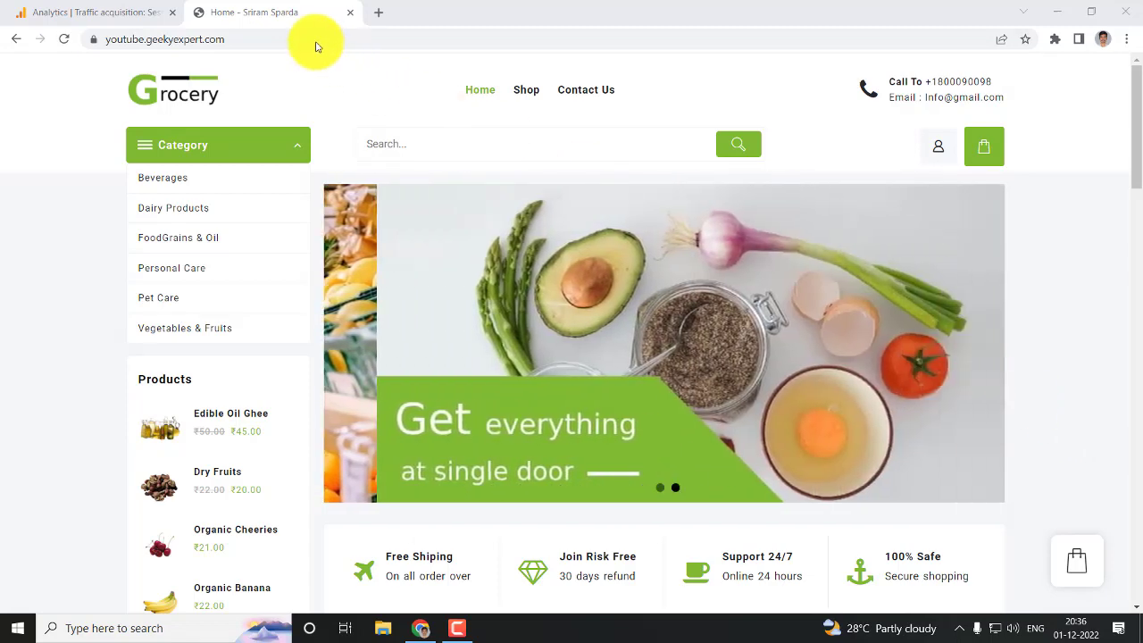
- Copy the grocery site's URL and open the GA Dev Tools Campaign URL Builder from a web search for "utm builder"
click(316, 41)
key(ctrl+c)
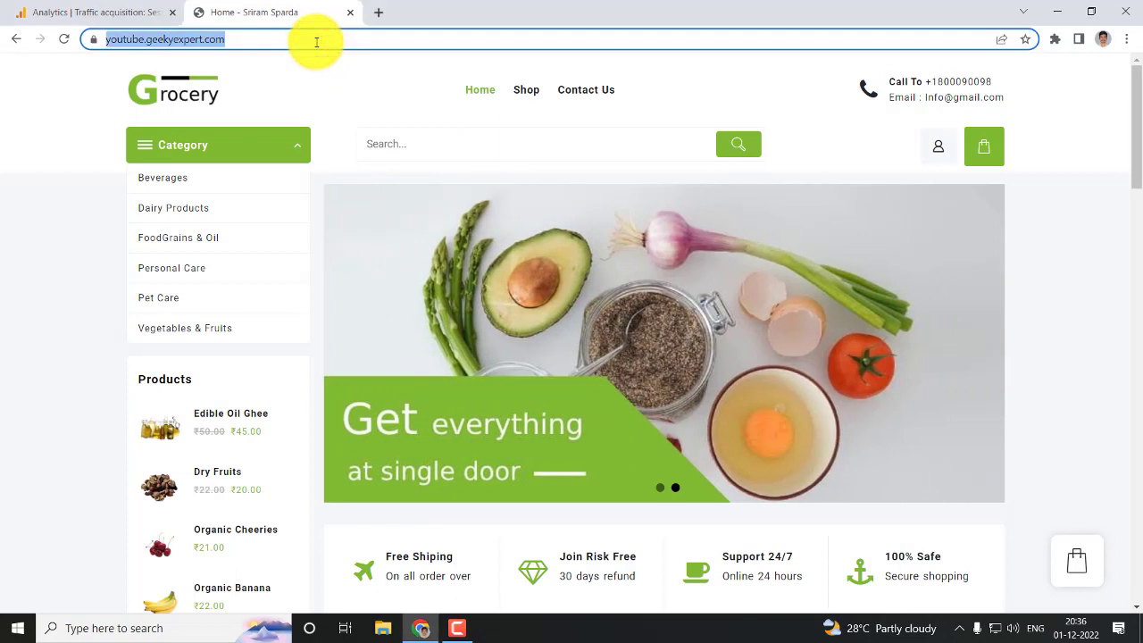
click(381, 16)
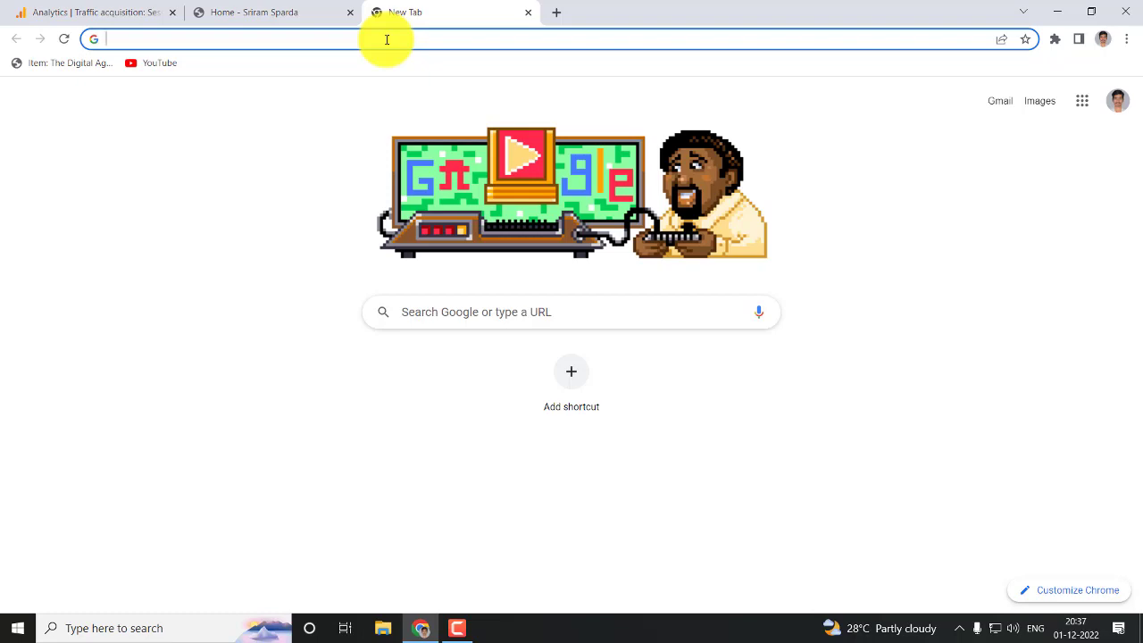
text(utm)
key(Down)
key(Return)
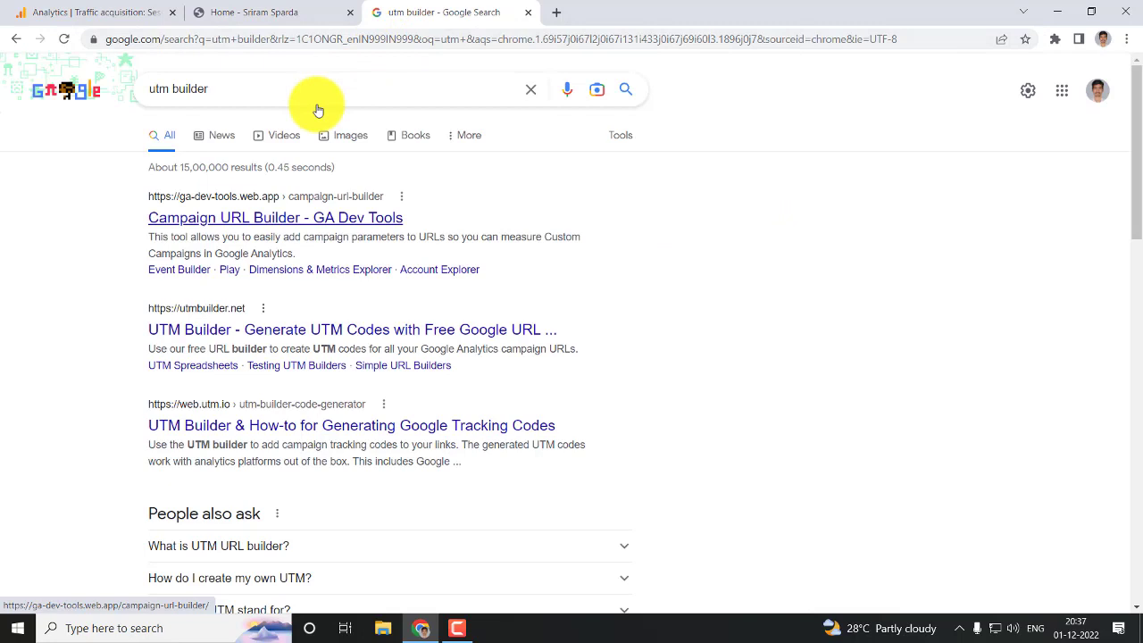
click(200, 219)
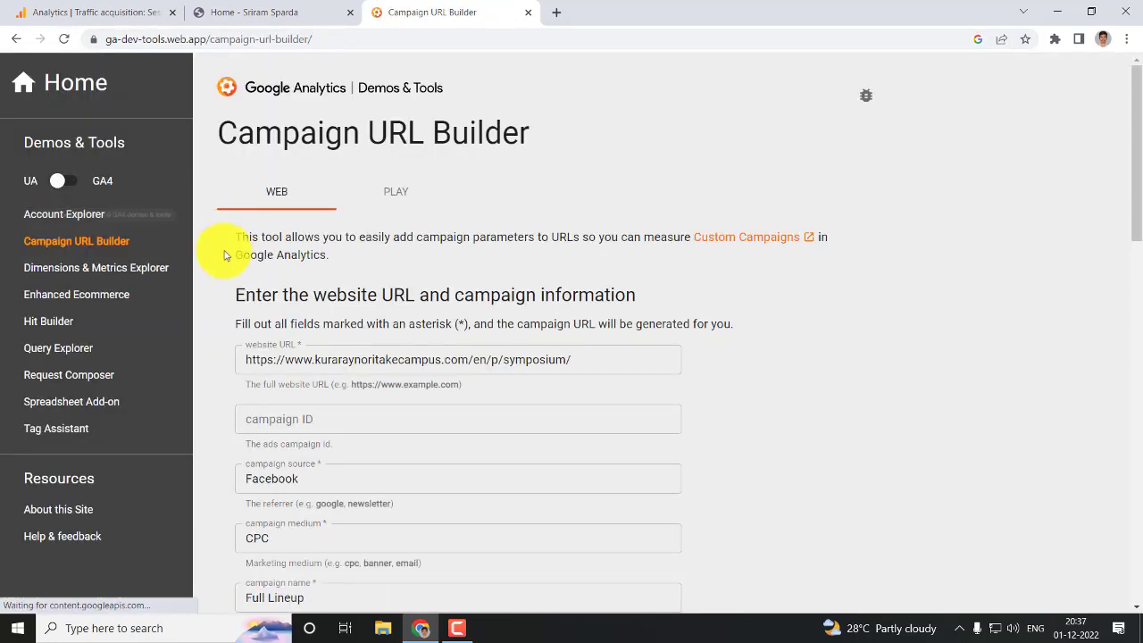
- Switch the Campaign URL Builder to GA4 and clear the prefilled website URL, campaign source, medium, name and term
click(284, 356)
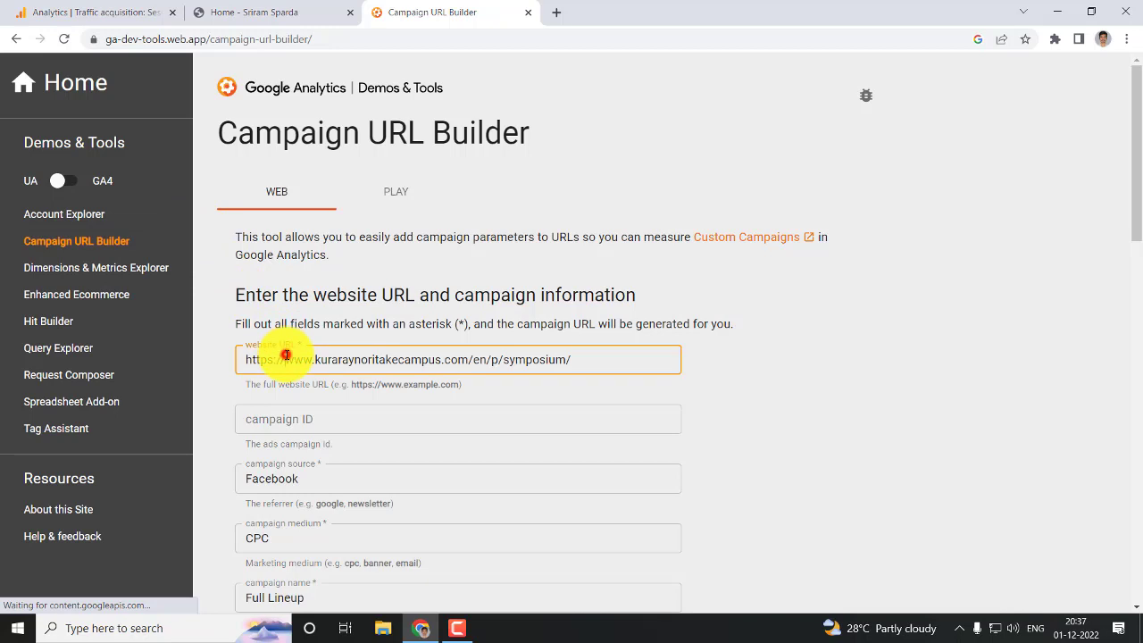
click(56, 181)
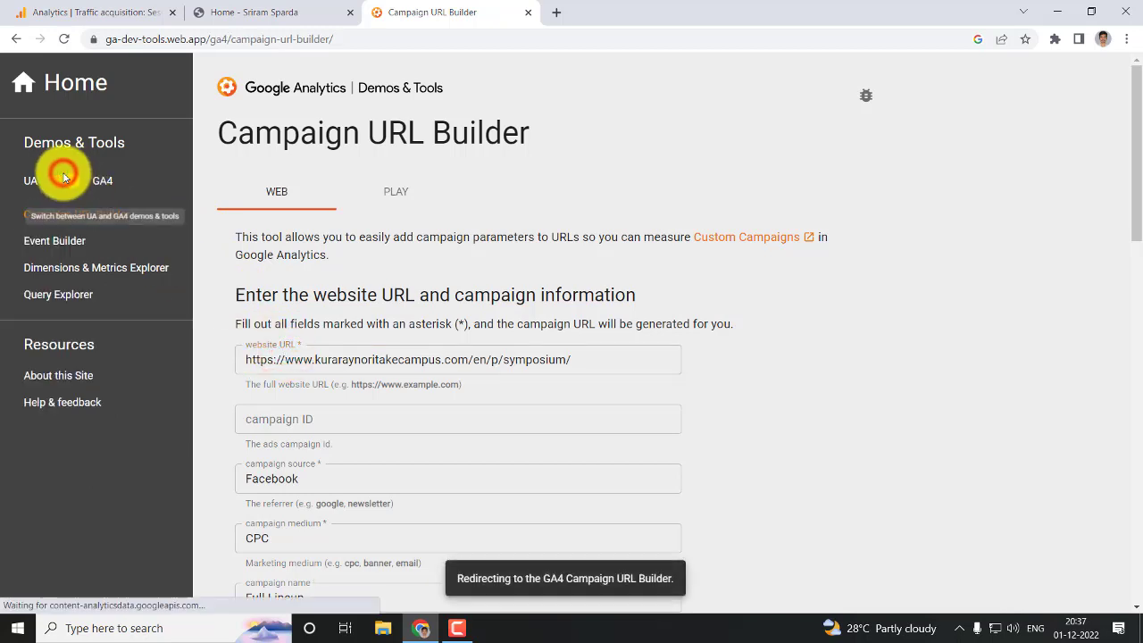
triple_click(304, 361)
key(BackSpace)
triple_click(307, 475)
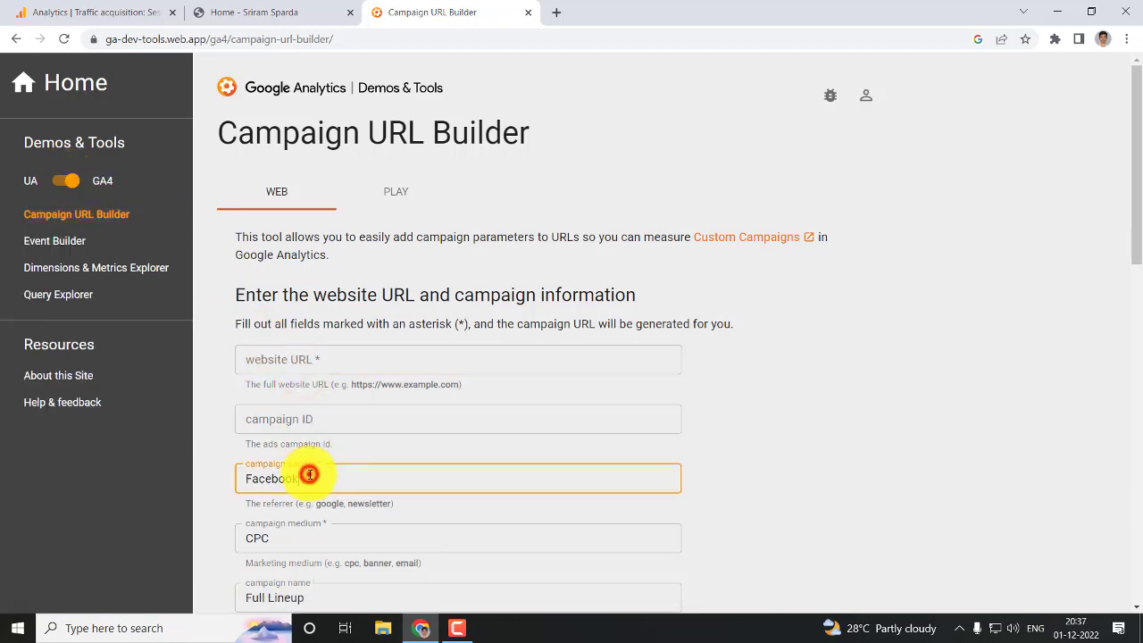
key(BackSpace)
triple_click(305, 536)
key(BackSpace)
triple_click(306, 595)
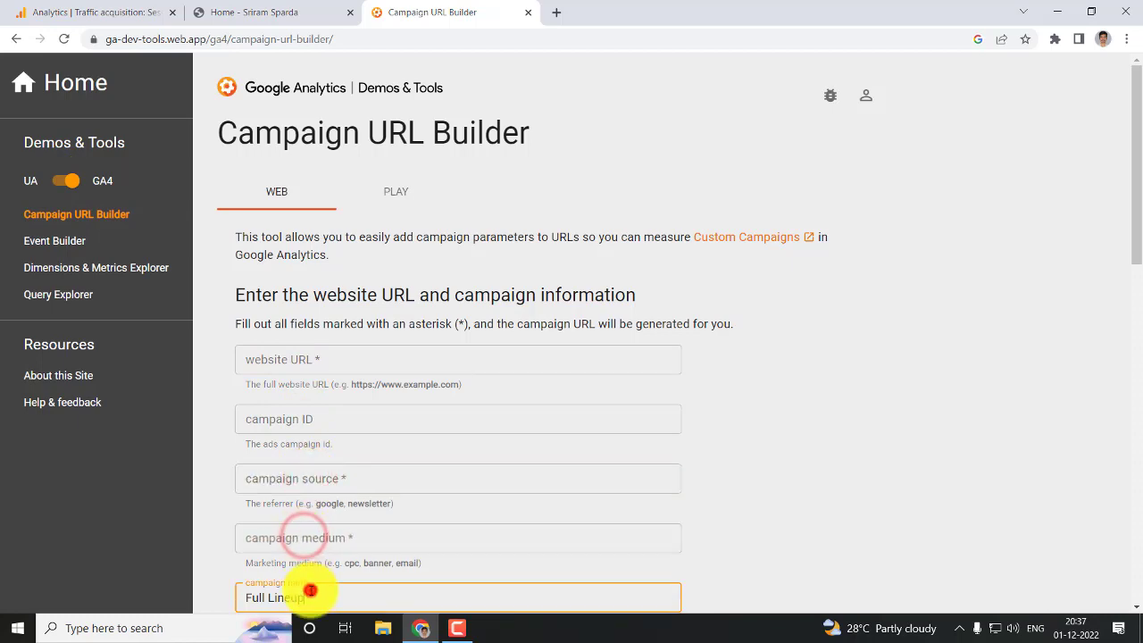
key(BackSpace)
scroll(306, 500, down, 3)
triple_click(338, 368)
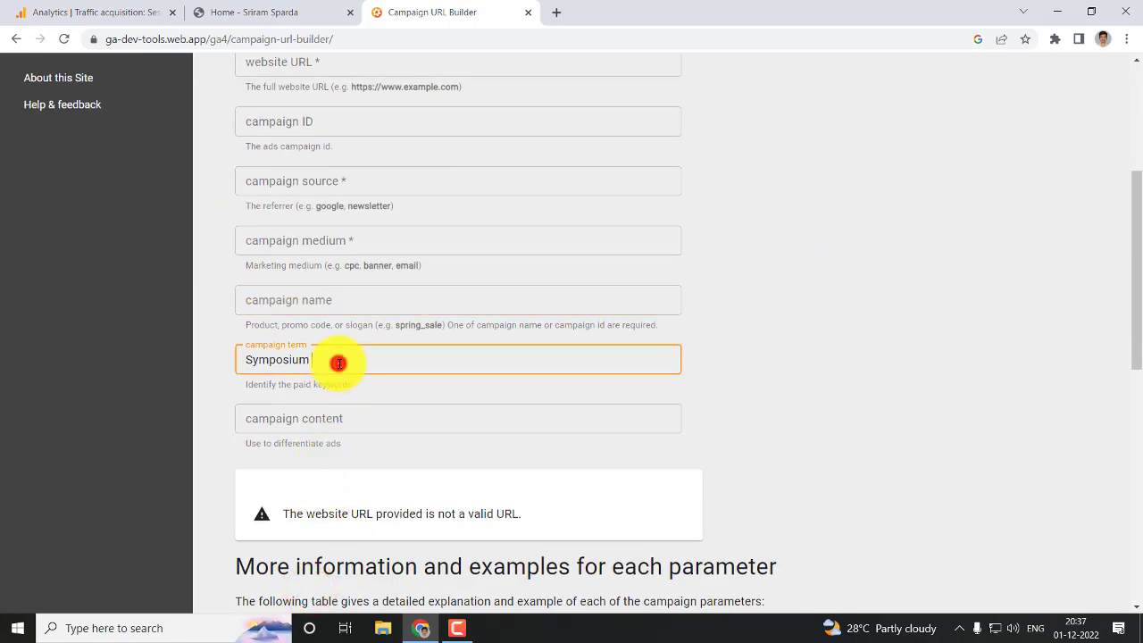
key(BackSpace)
scroll(206, 366, up, 5)
click(254, 361)
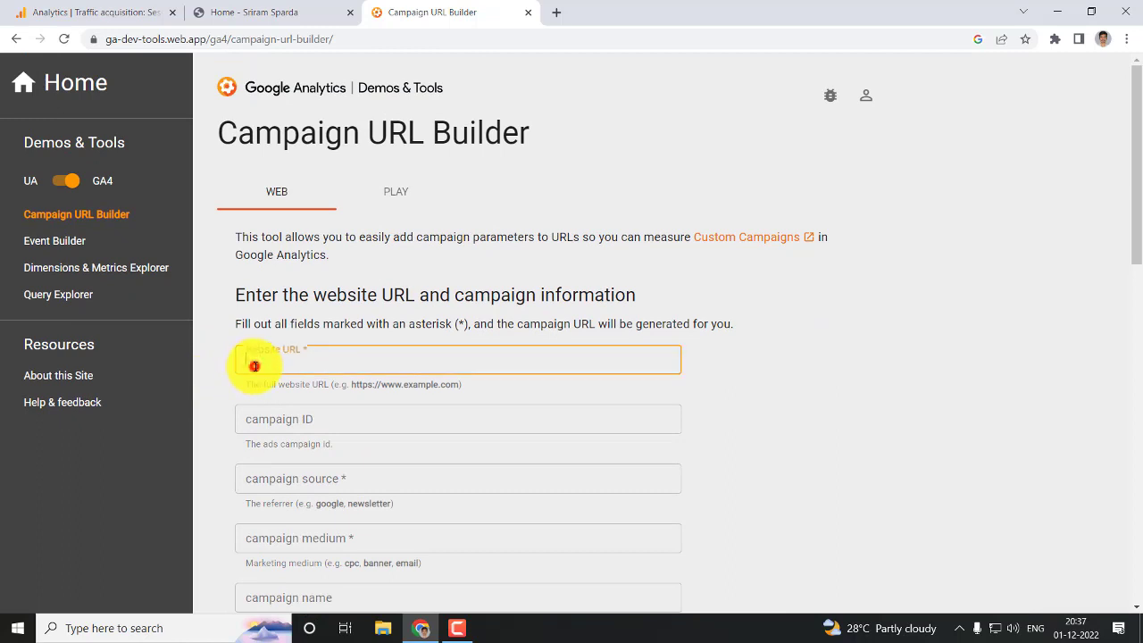
- Compare the UA and GA4 versions of the Campaign URL Builder form and their available tools, ending on GA4
click(65, 184)
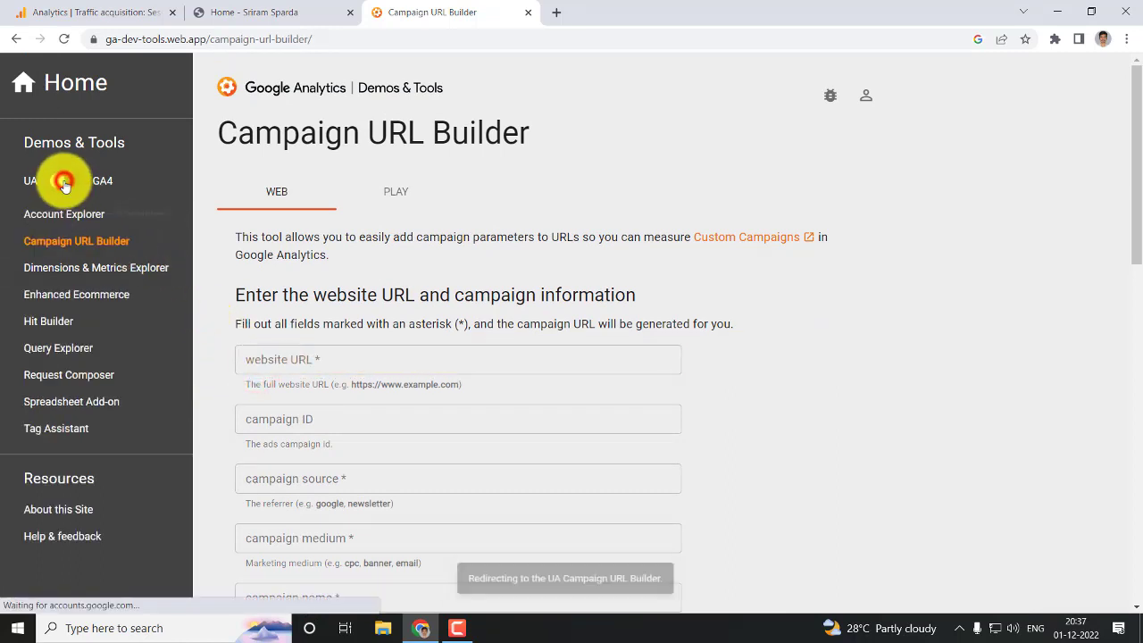
click(64, 184)
click(64, 184)
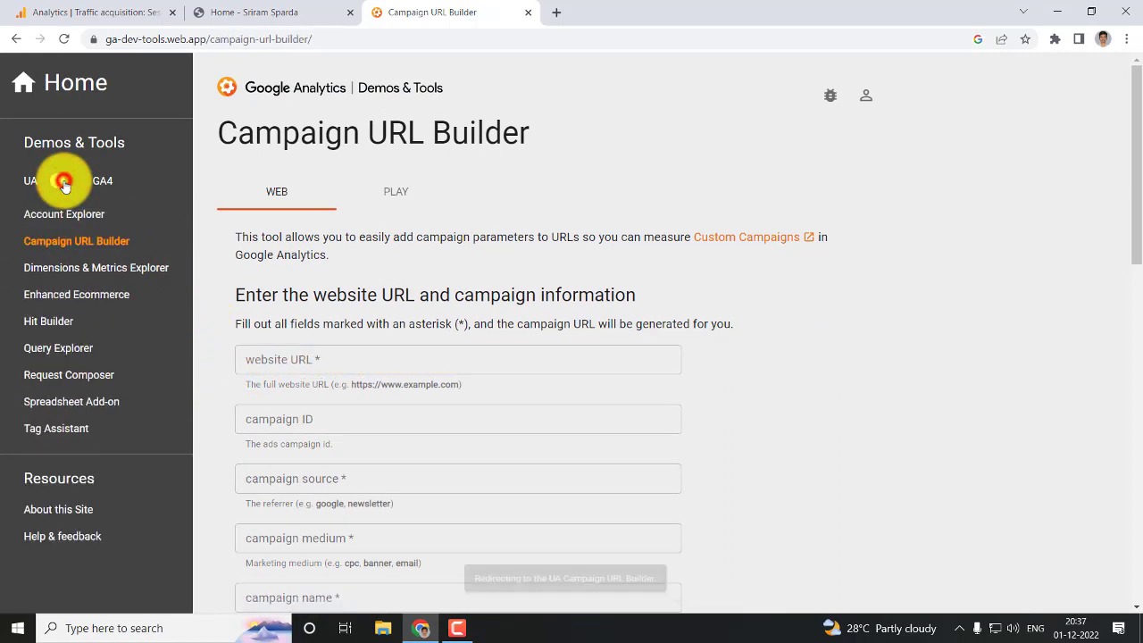
click(98, 185)
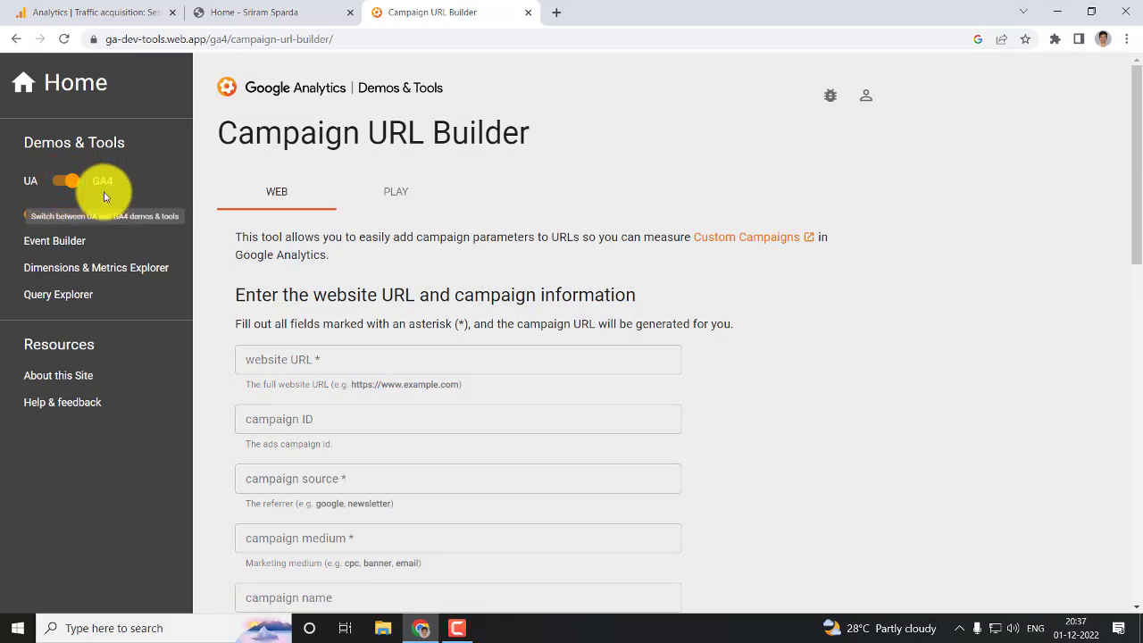
scroll(154, 228, down, 1)
scroll(155, 233, down, 1)
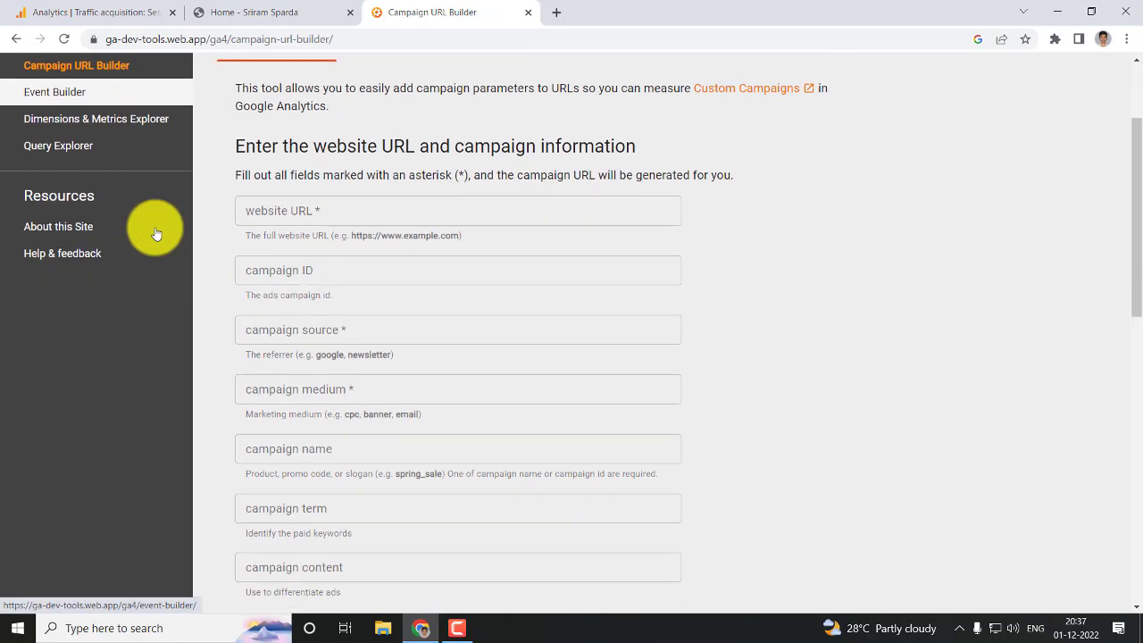
scroll(155, 233, down, 1)
scroll(155, 233, up, 1)
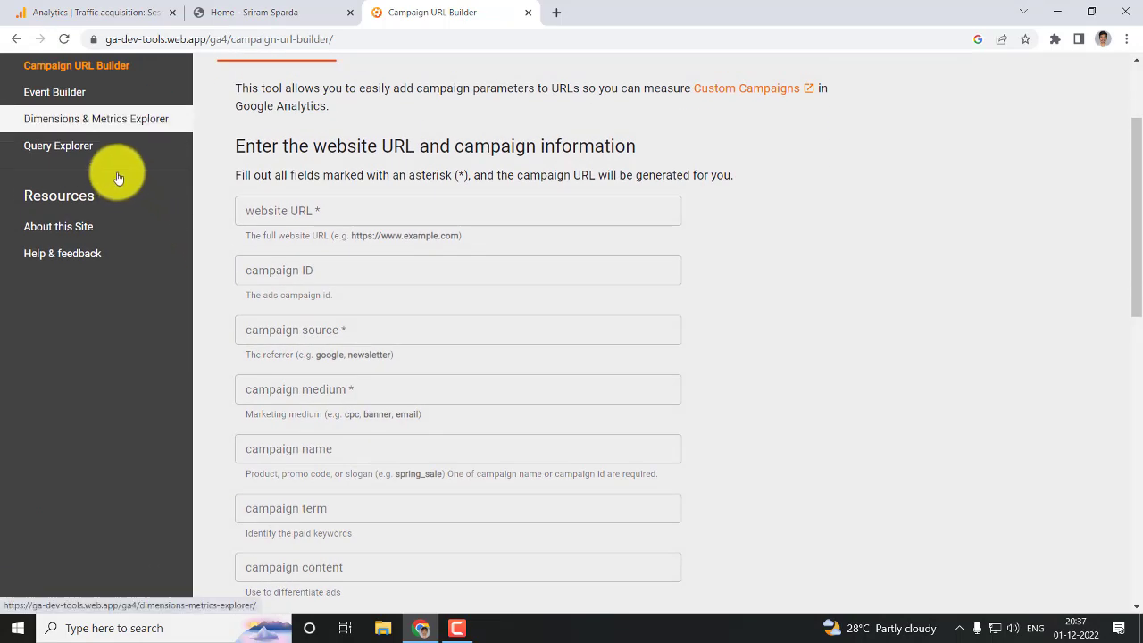
scroll(116, 173, down, 2)
scroll(116, 173, up, 2)
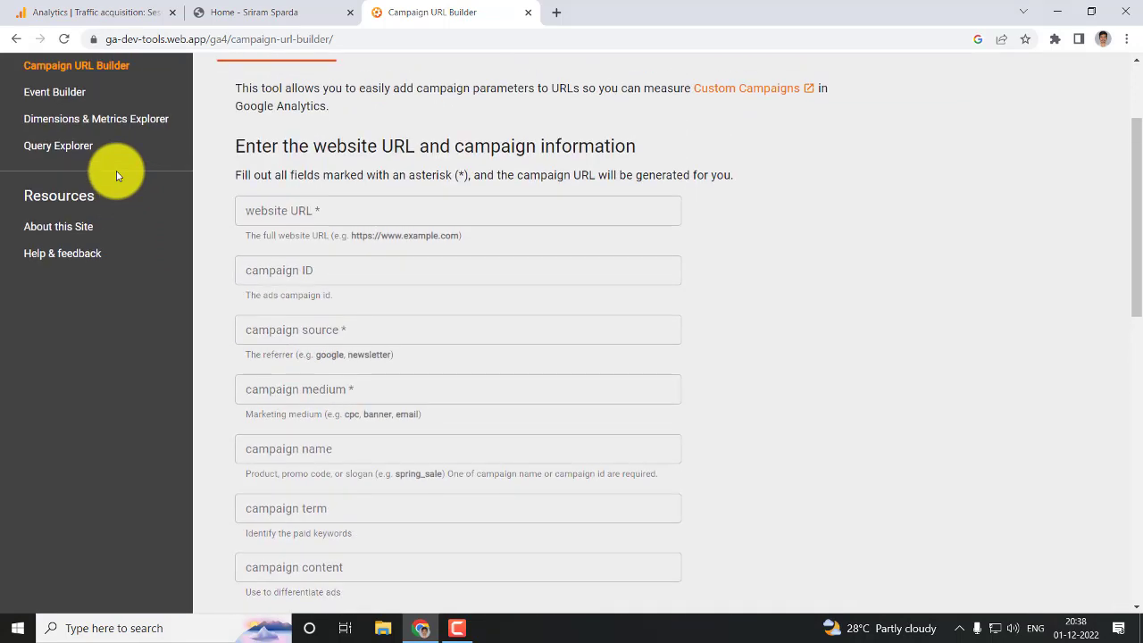
scroll(72, 117, up, 1)
click(72, 111)
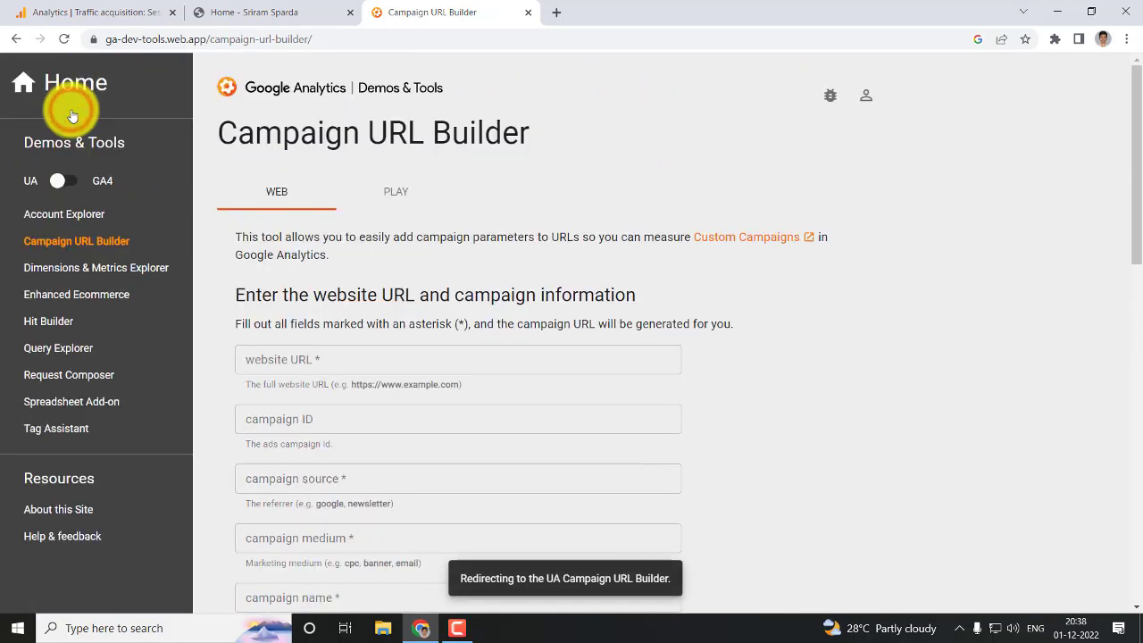
scroll(371, 362, down, 1)
scroll(371, 361, down, 2)
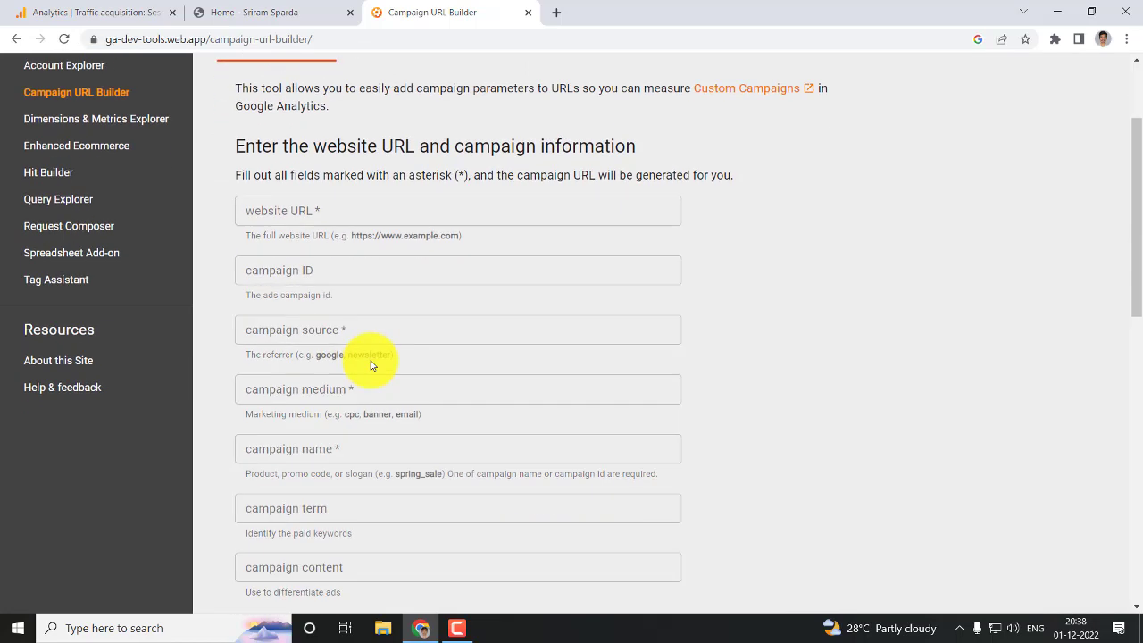
scroll(370, 363, up, 3)
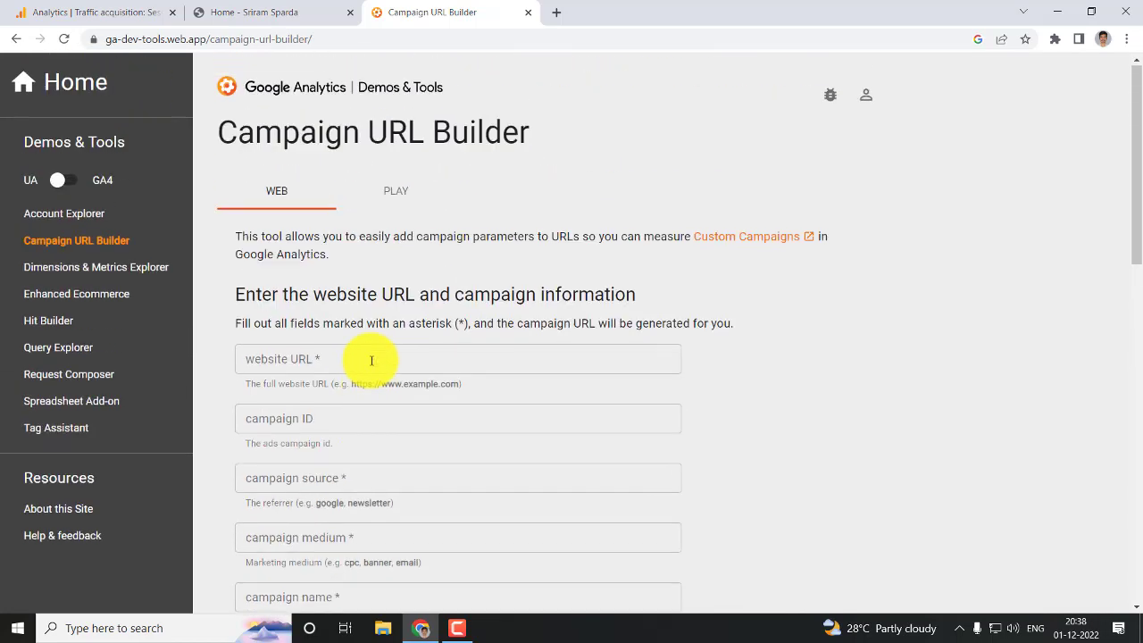
click(57, 183)
click(332, 360)
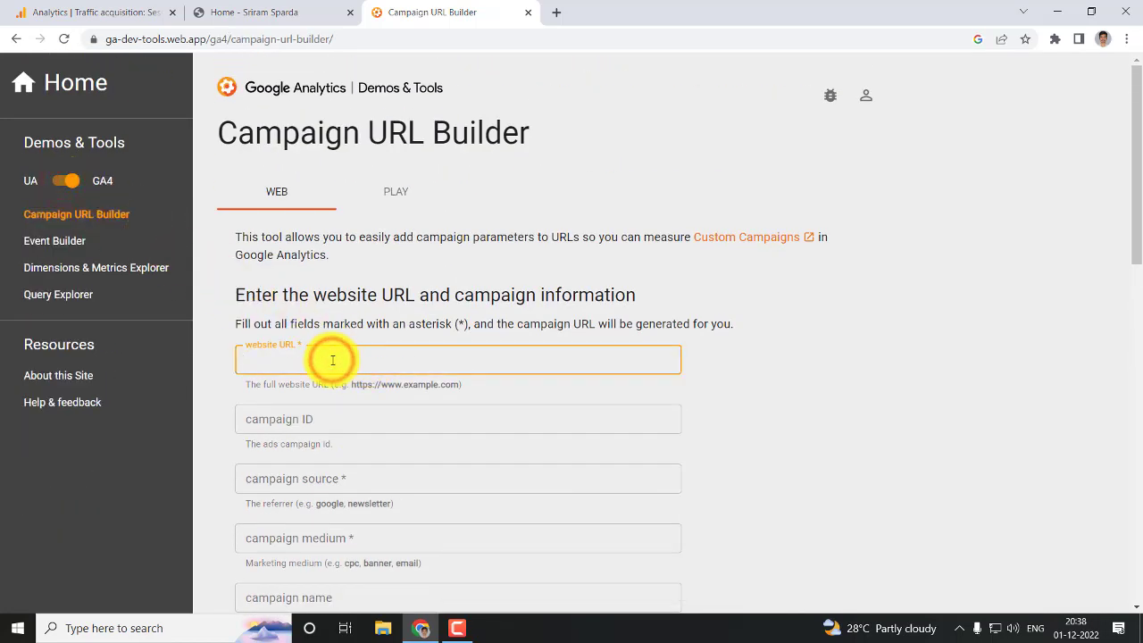
key(ctrl+v)
click(344, 420)
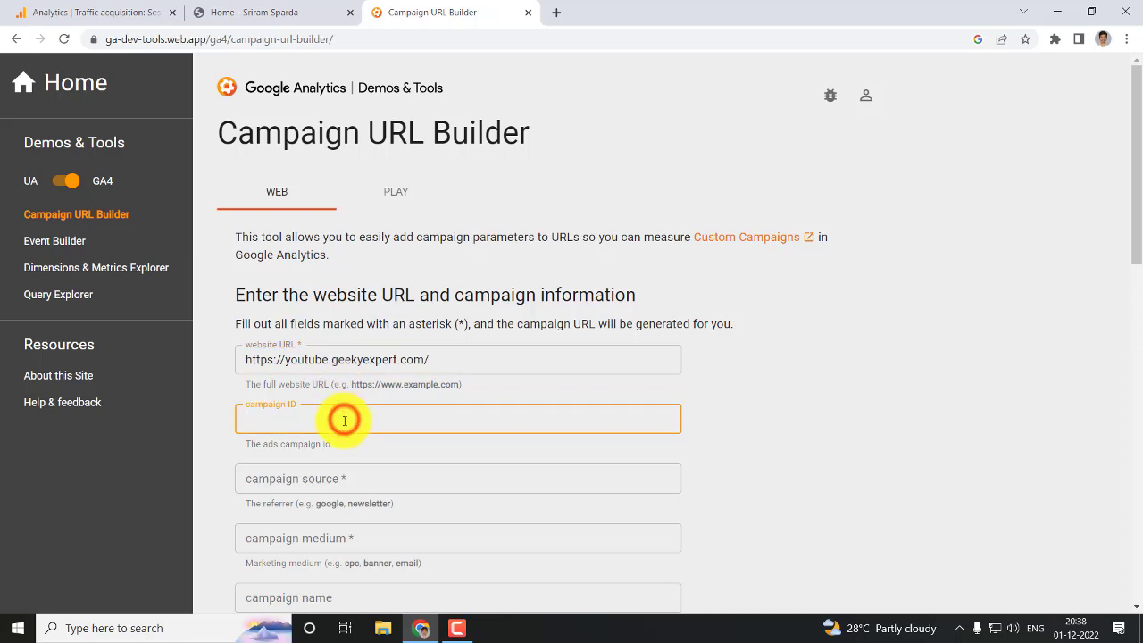
click(309, 482)
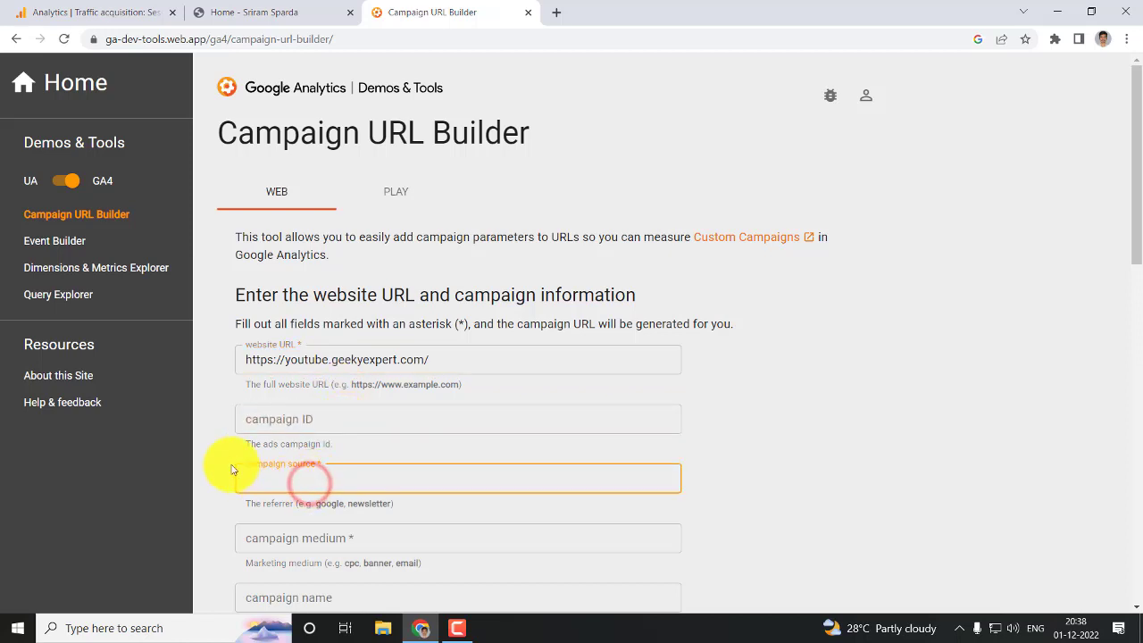
scroll(231, 468, down, 1)
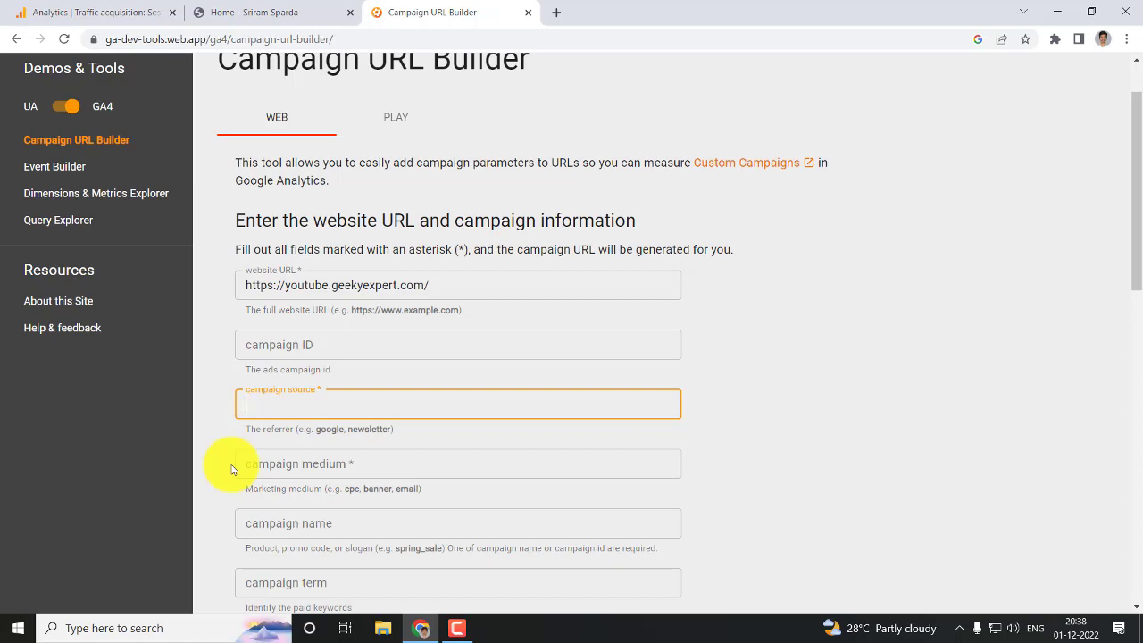
text(Restaurant)
- Set the campaign medium to QRcode and the campaign name to christmassale
click(297, 464)
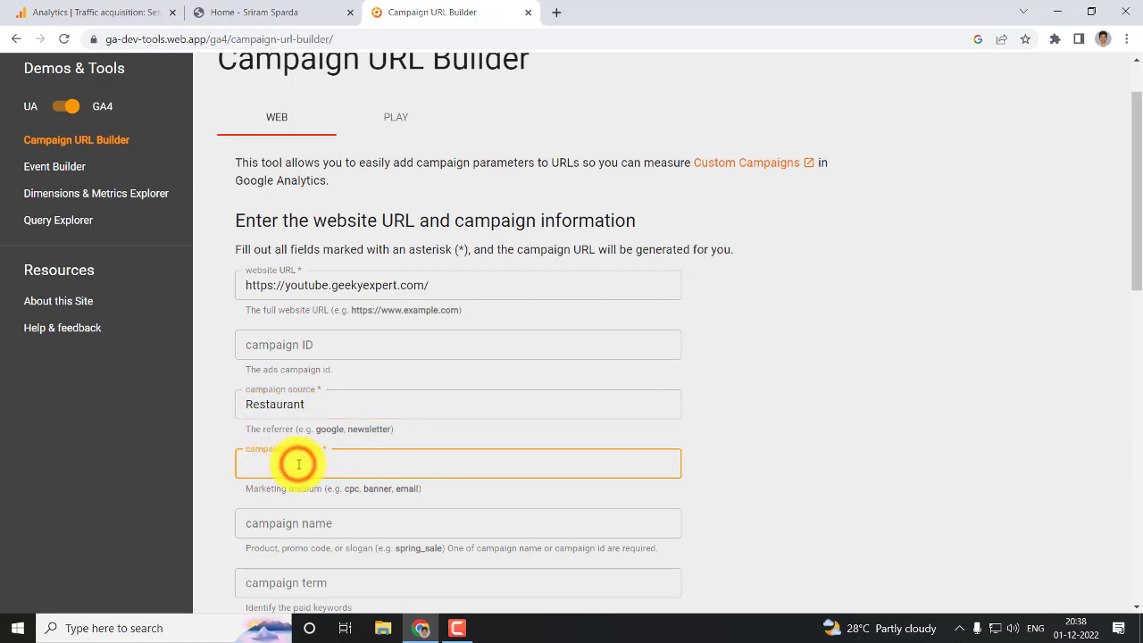
text(QR)
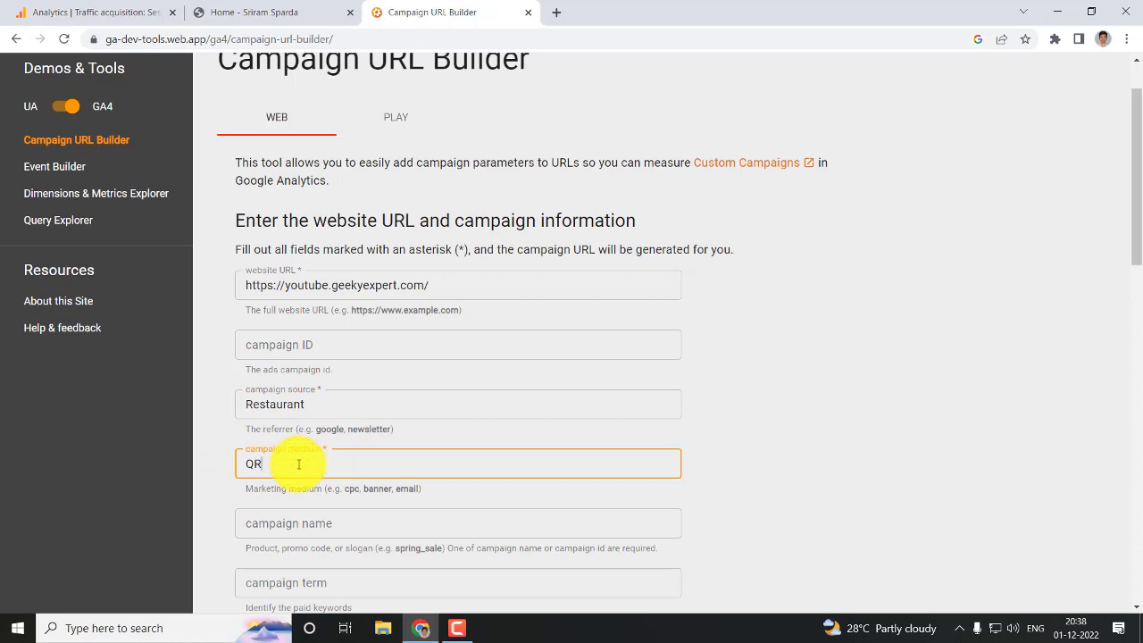
text(code)
click(315, 530)
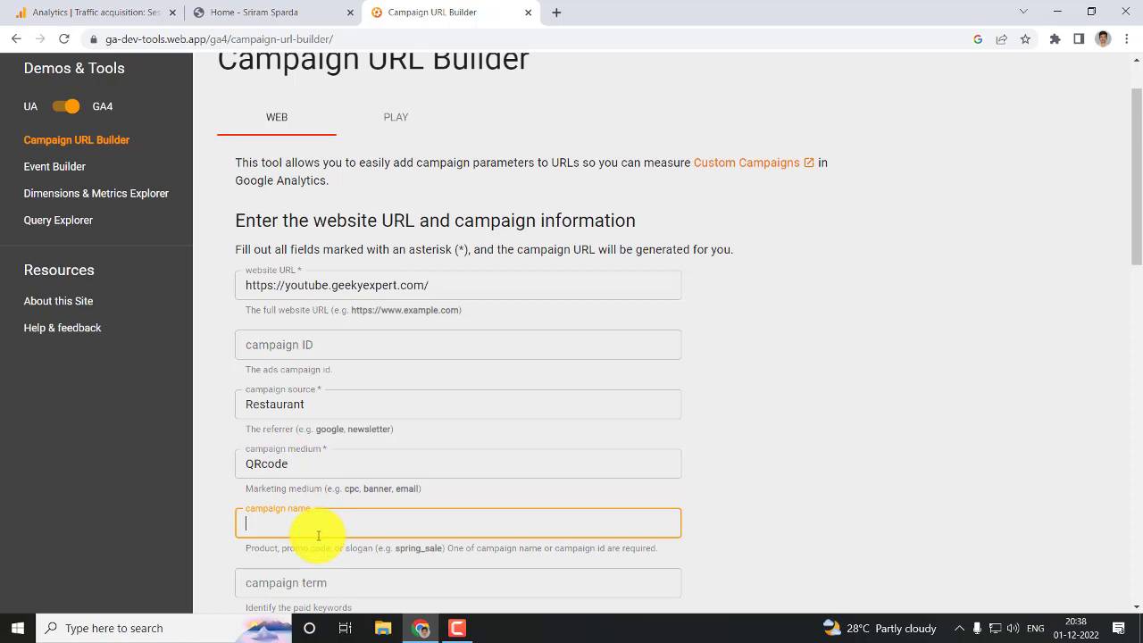
text(christmassale)
- Check the UTM parameters in the generated campaign URL and copy the full URL
scroll(378, 523, down, 5)
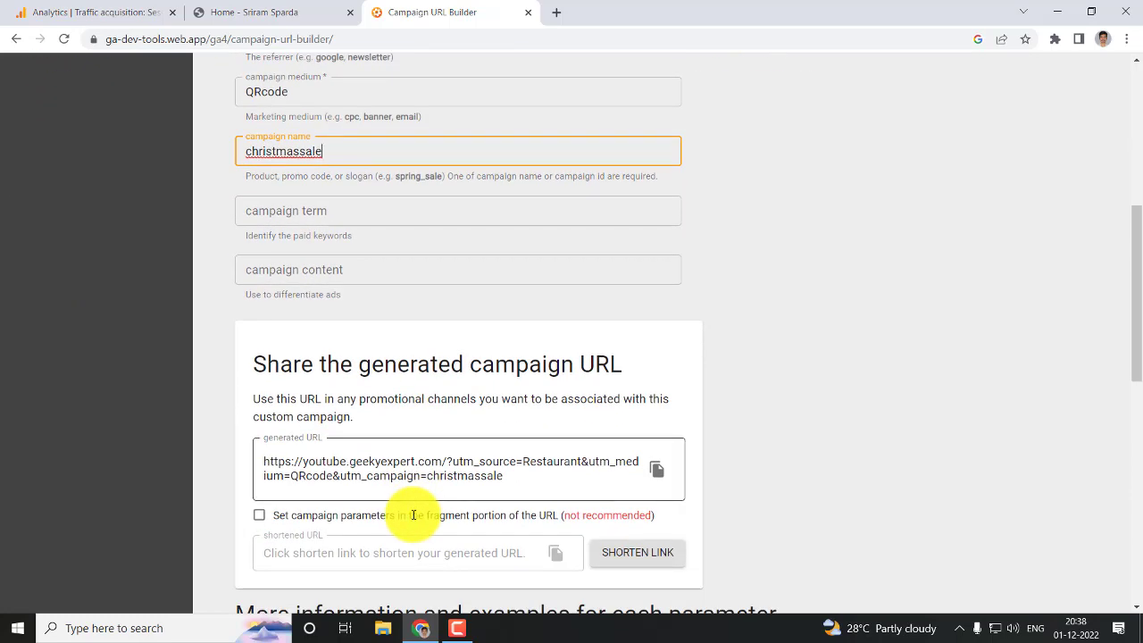
drag(291, 475, 337, 475)
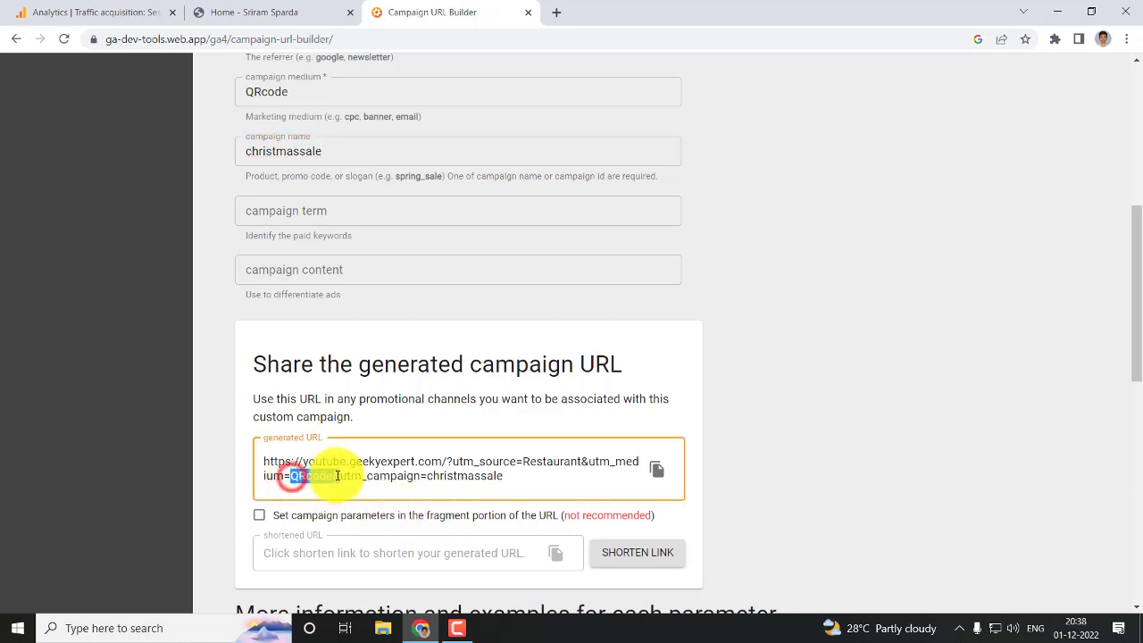
click(658, 471)
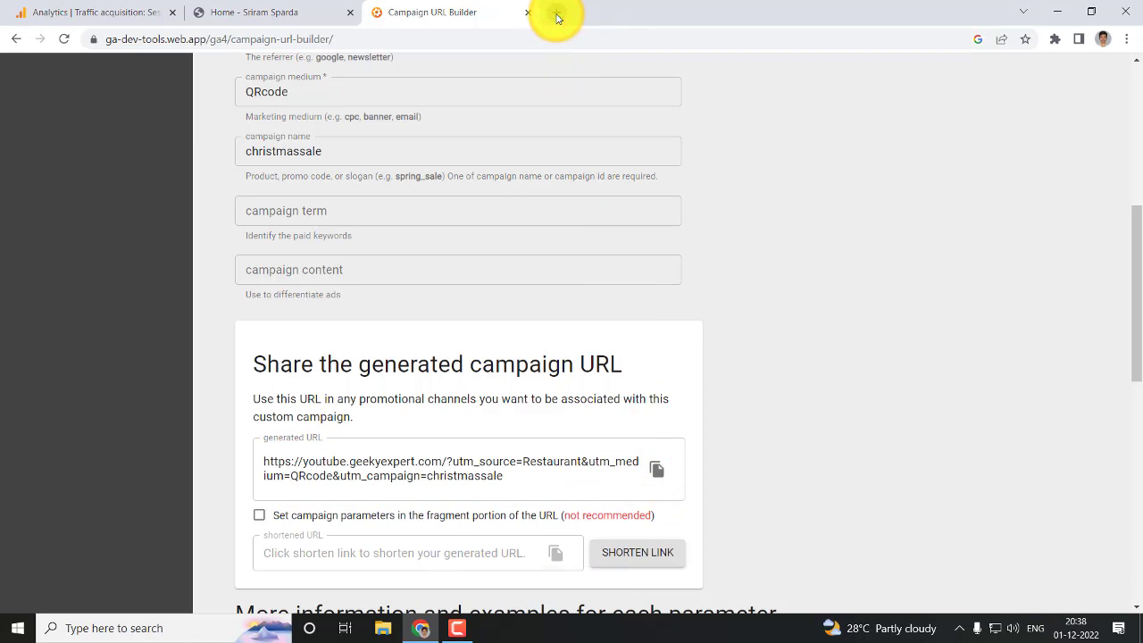
- Search the web for "qr code builder" in a new tab, open qr-code-generator.com and accept all cookies
click(557, 18)
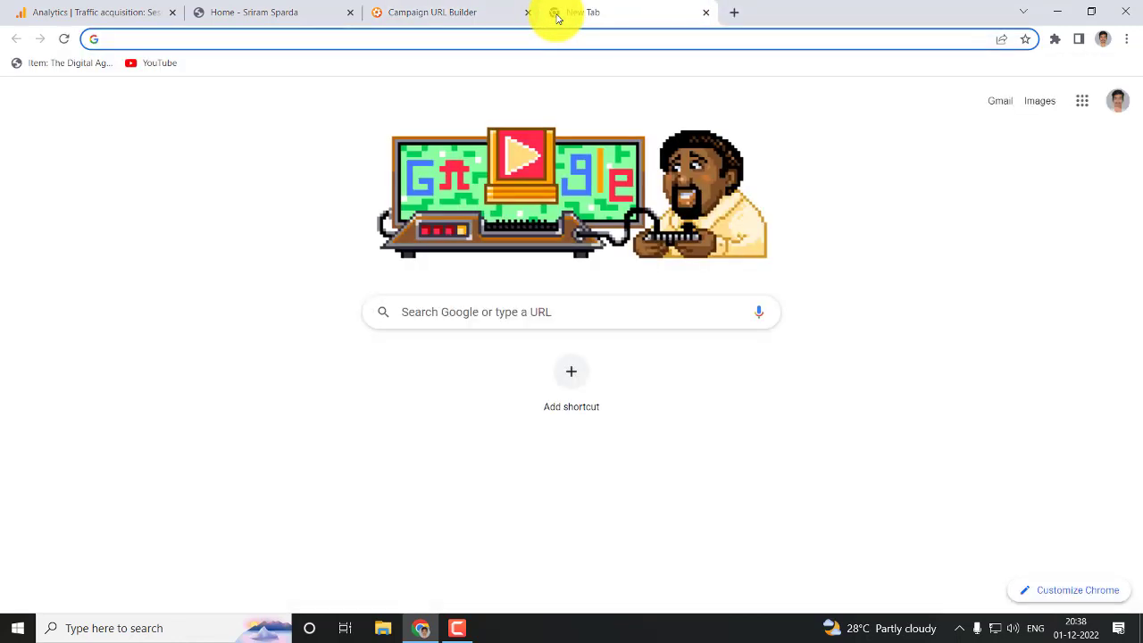
text(qr code )
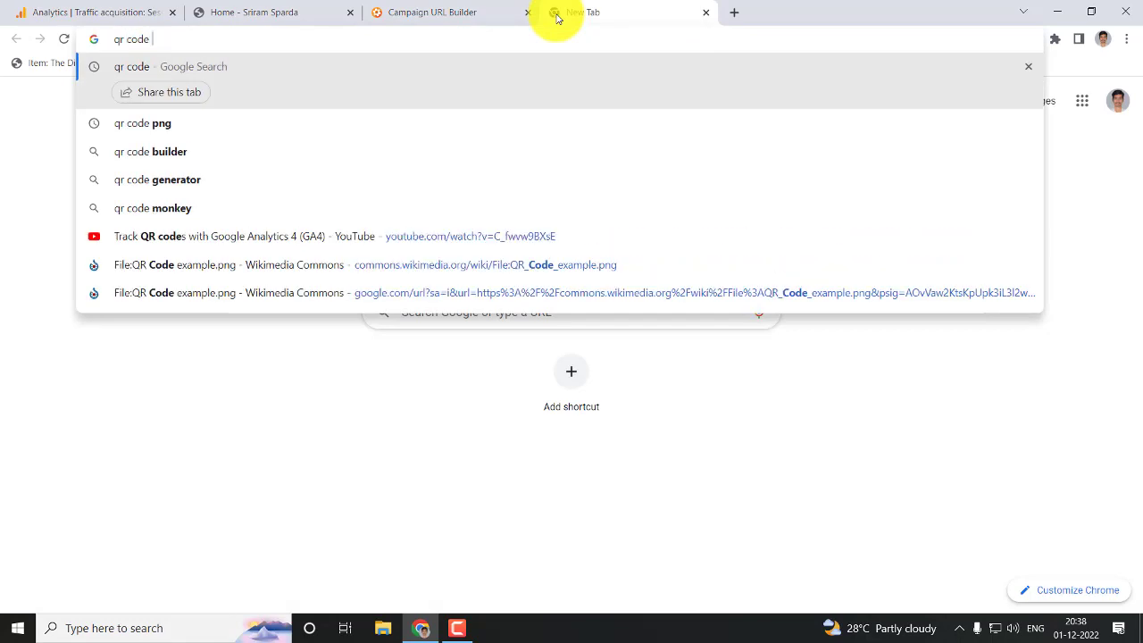
text(builder)
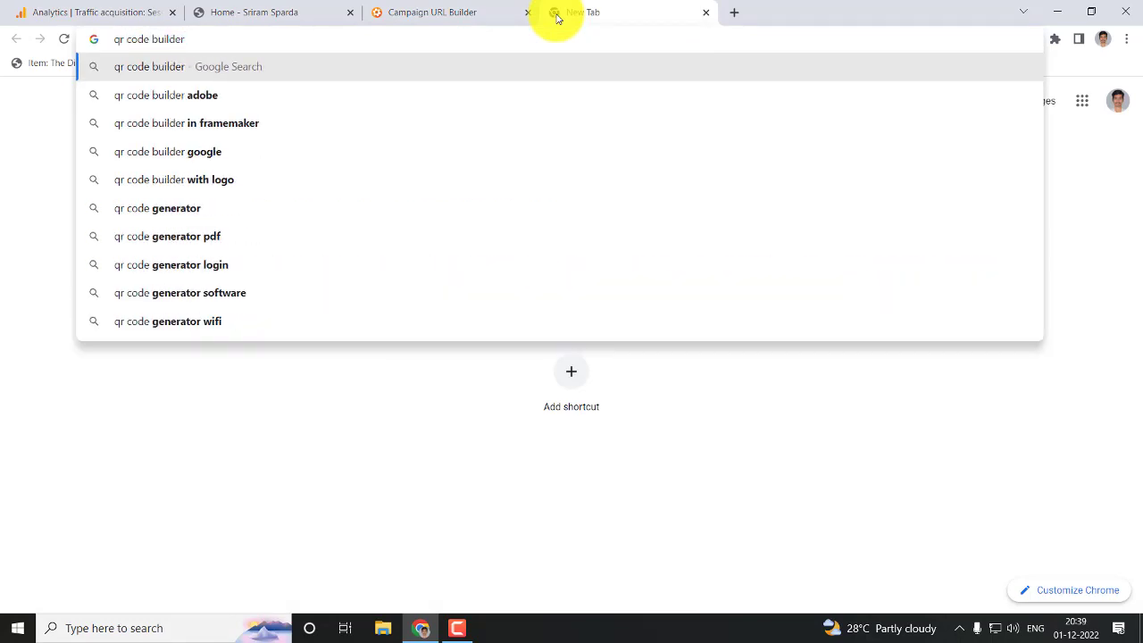
key(Return)
click(393, 217)
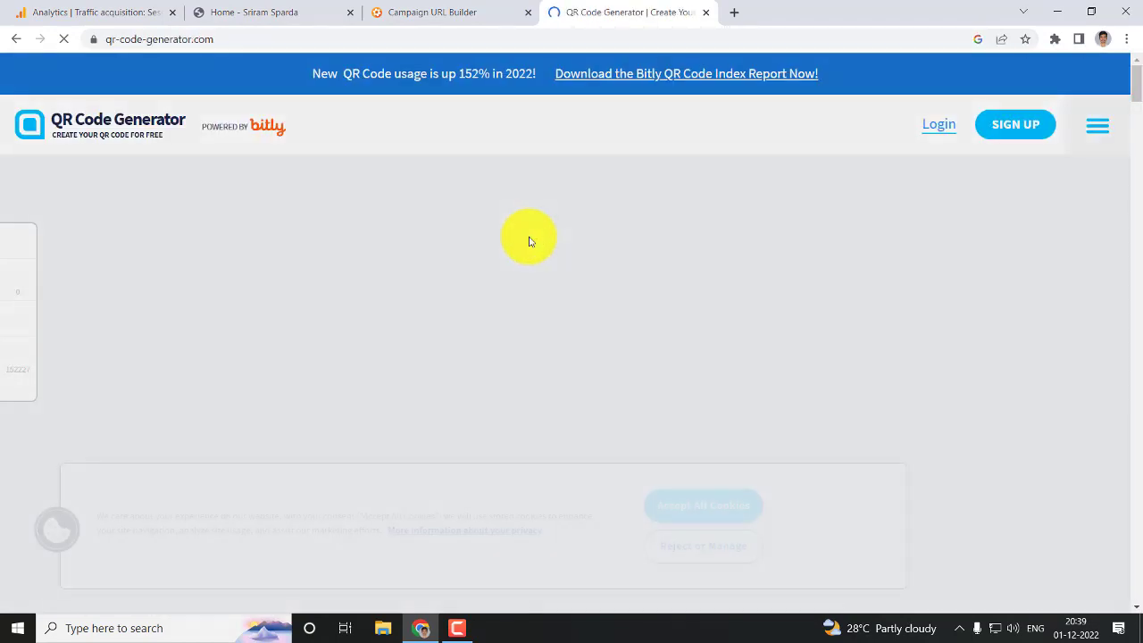
click(712, 508)
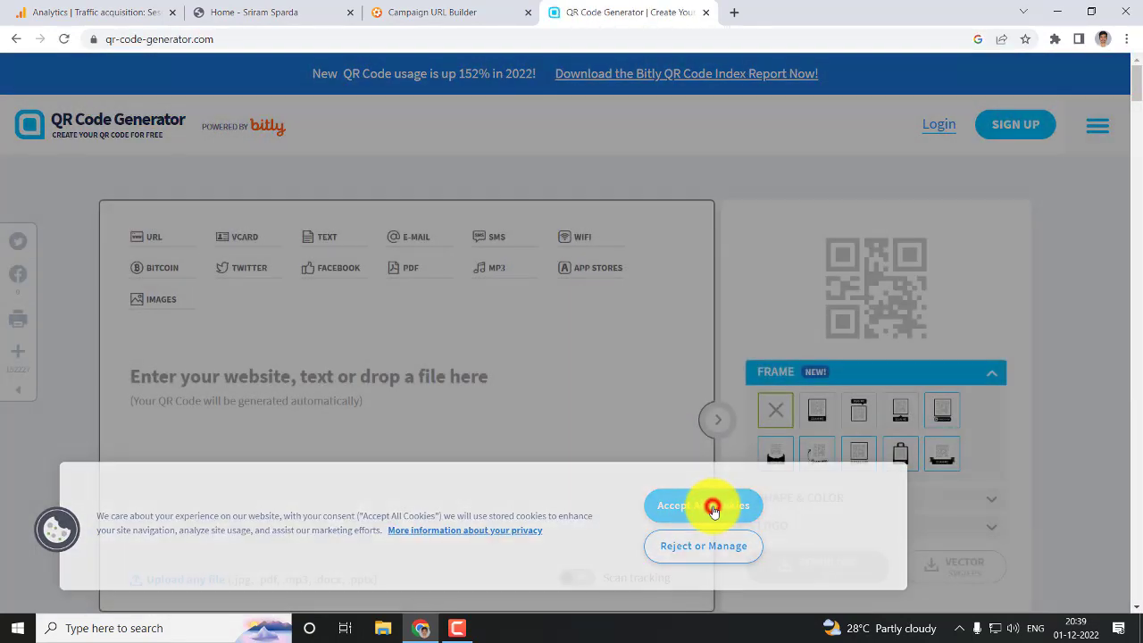
- Paste the campaign URL as the QR code content and apply the frame with the SCAN ME label inside the border below the code
click(299, 379)
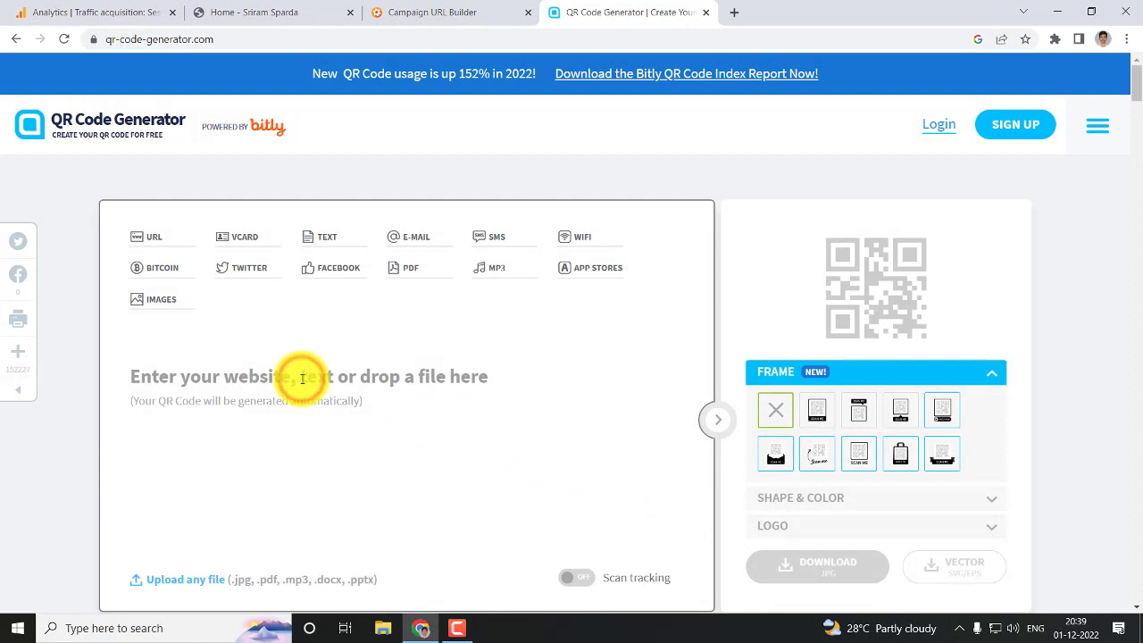
key(ctrl+v)
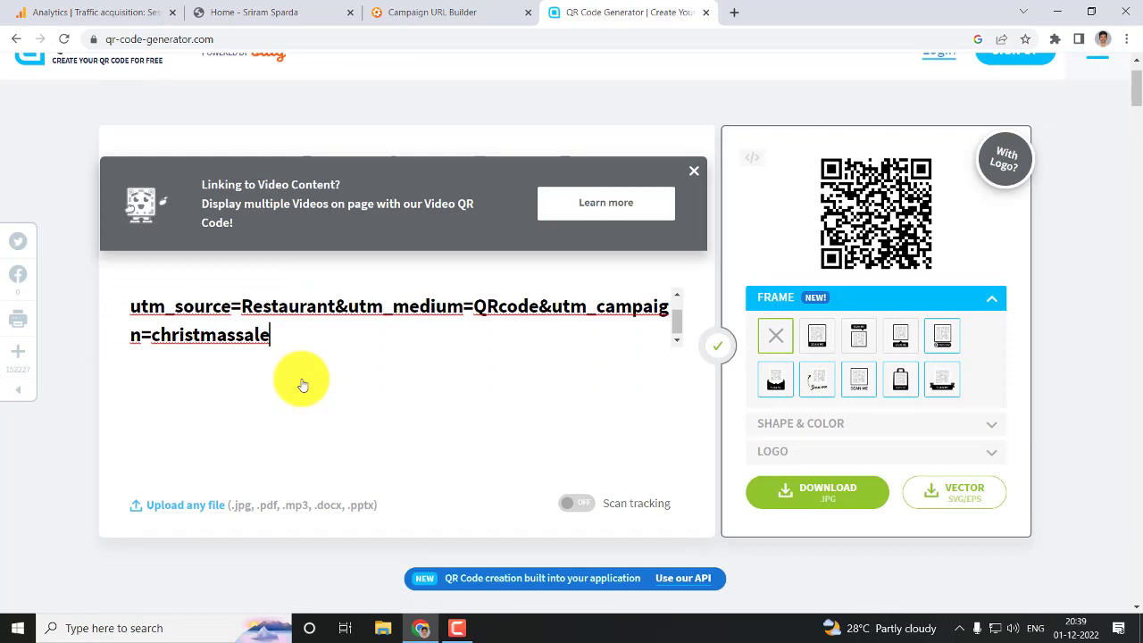
click(816, 337)
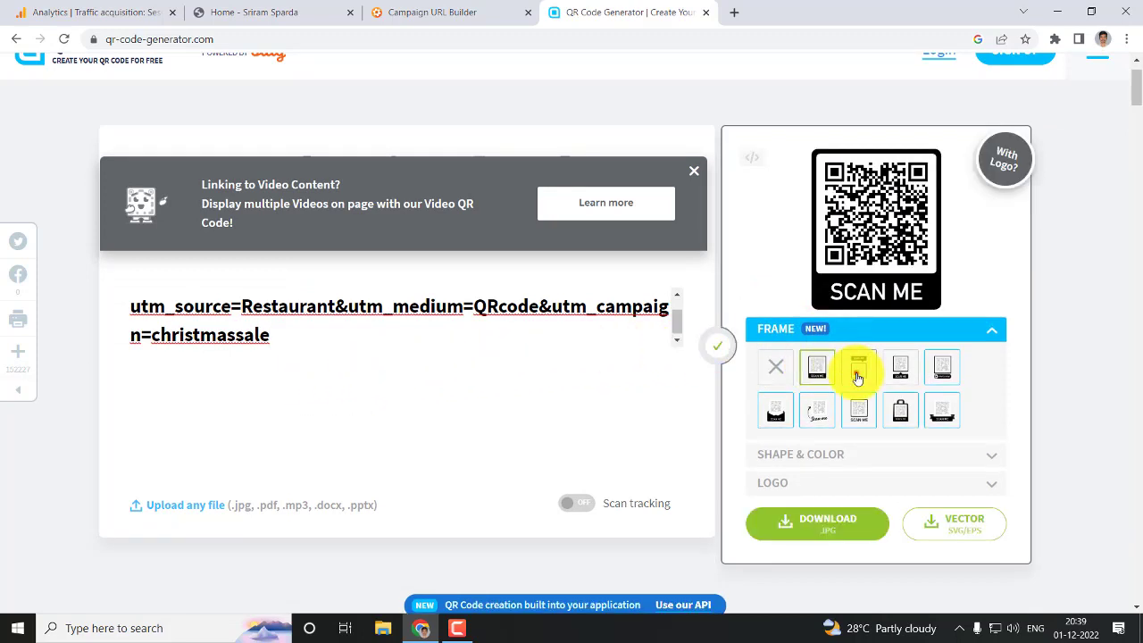
- Try out other QR code frames, dismiss the sign-up offers, and reapply the solid frame with the SCAN ME label below
click(858, 375)
click(892, 386)
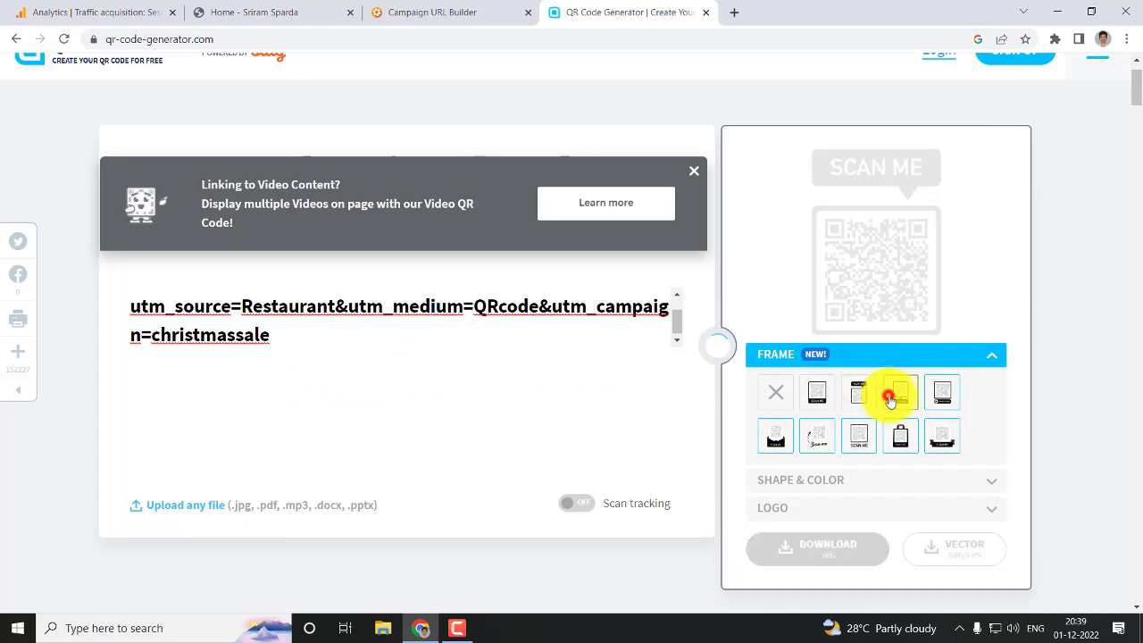
click(938, 393)
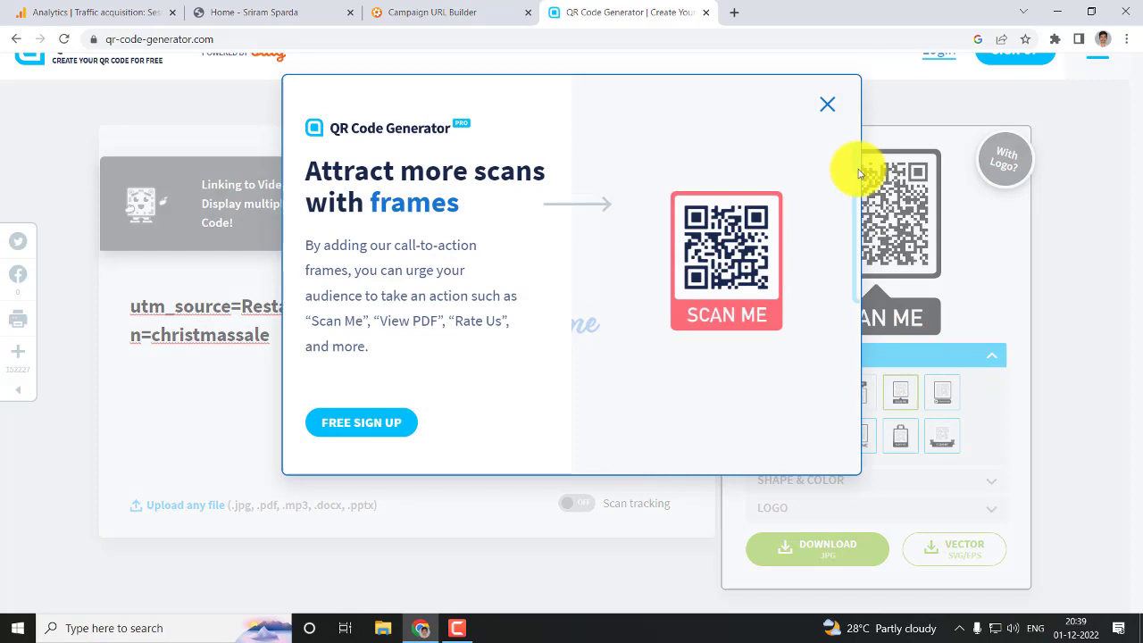
click(828, 101)
click(945, 393)
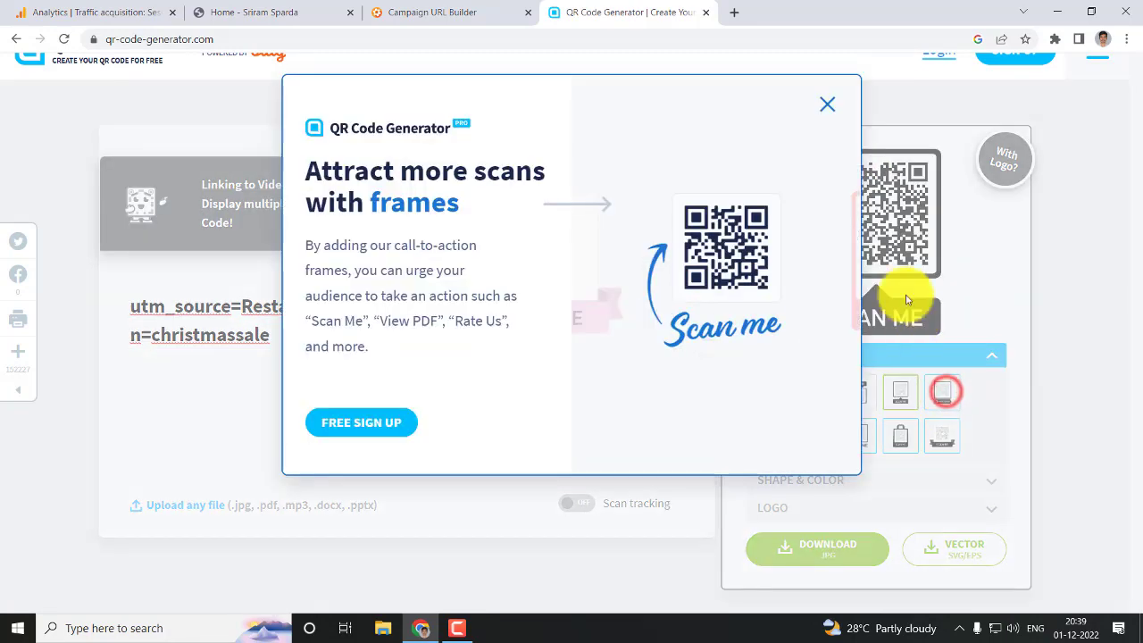
click(825, 102)
click(862, 399)
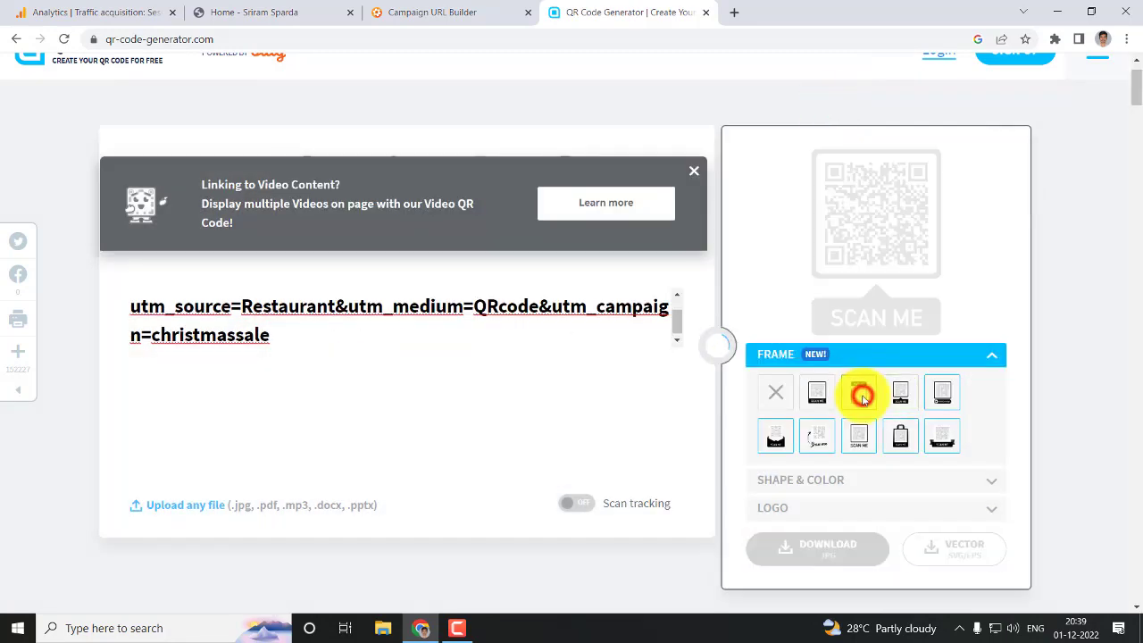
click(822, 395)
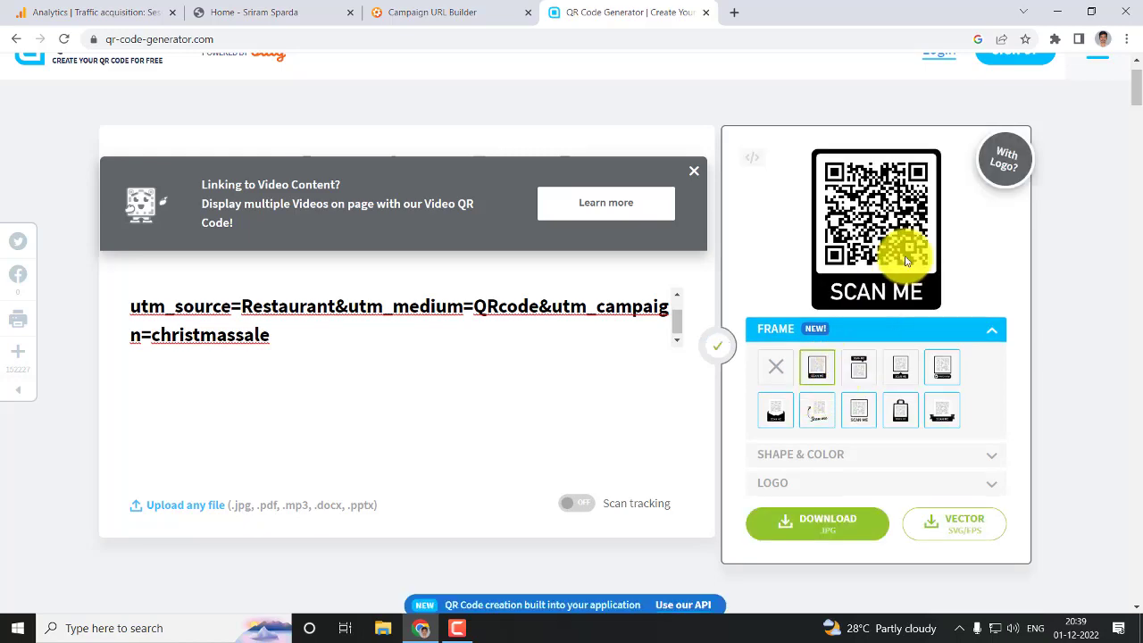
scroll(906, 259, up, 1)
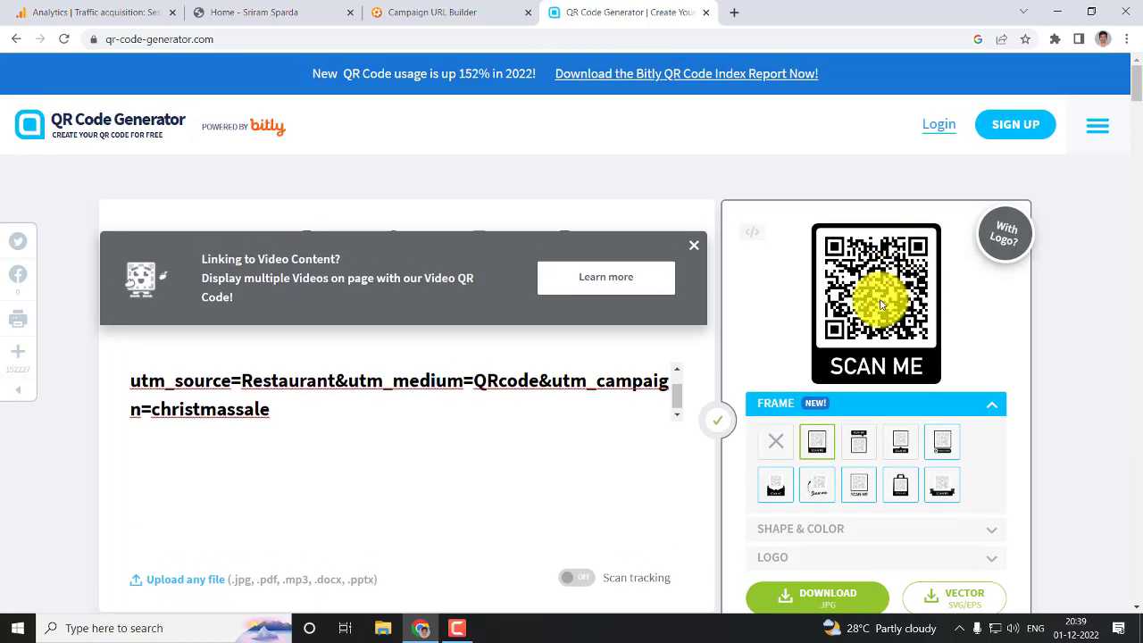
scroll(571, 434, down, 3)
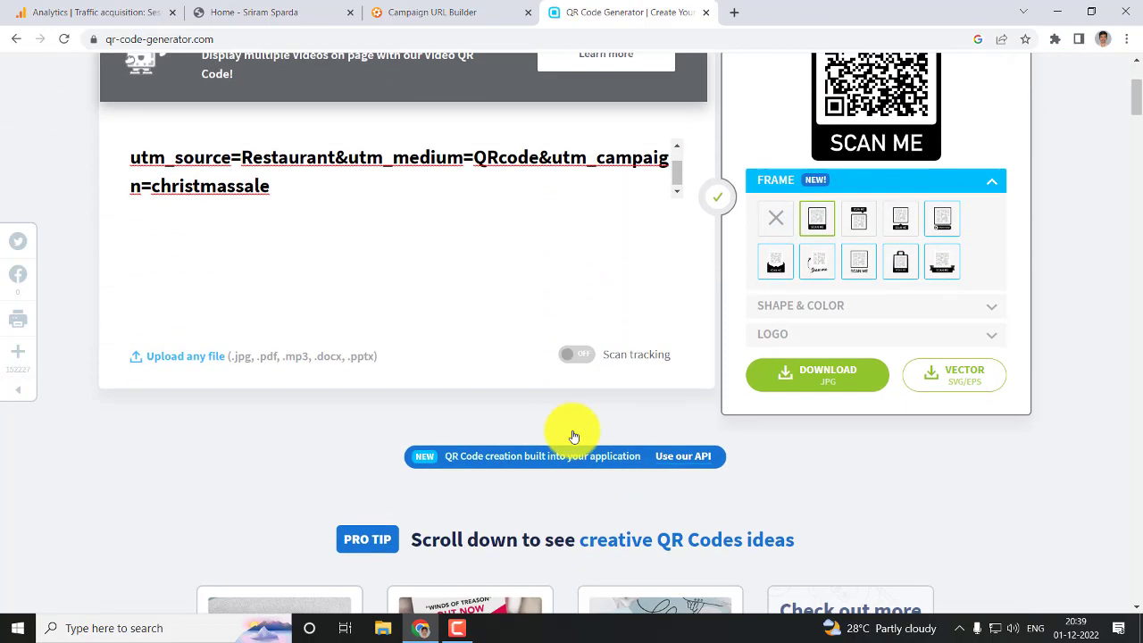
scroll(186, 407, down, 2)
scroll(185, 404, up, 5)
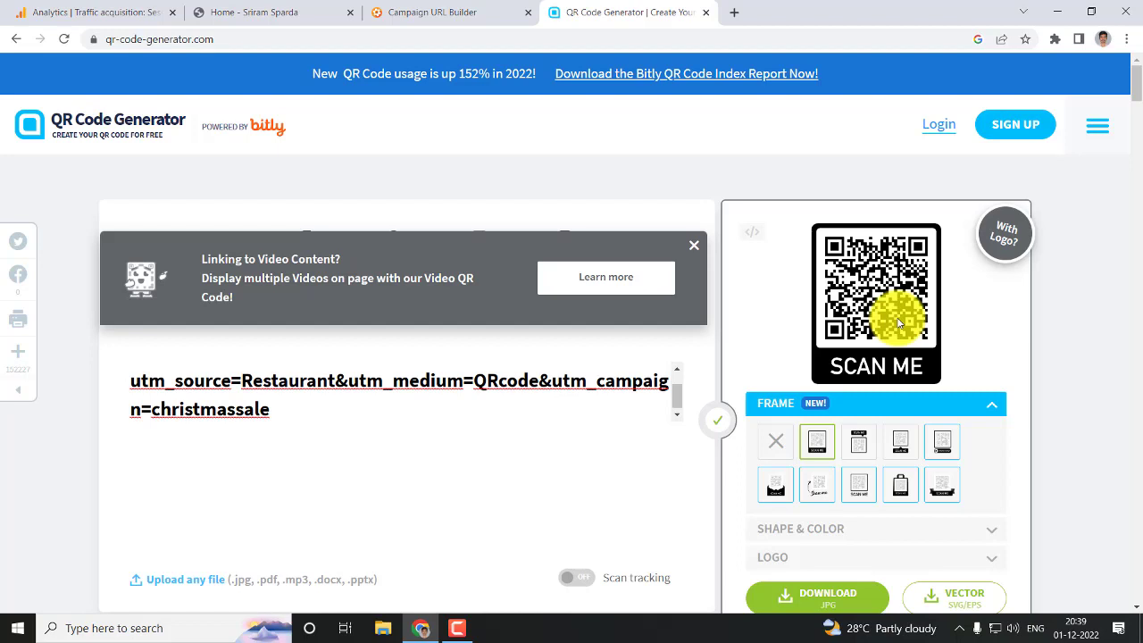
drag(265, 379, 421, 380)
click(132, 368)
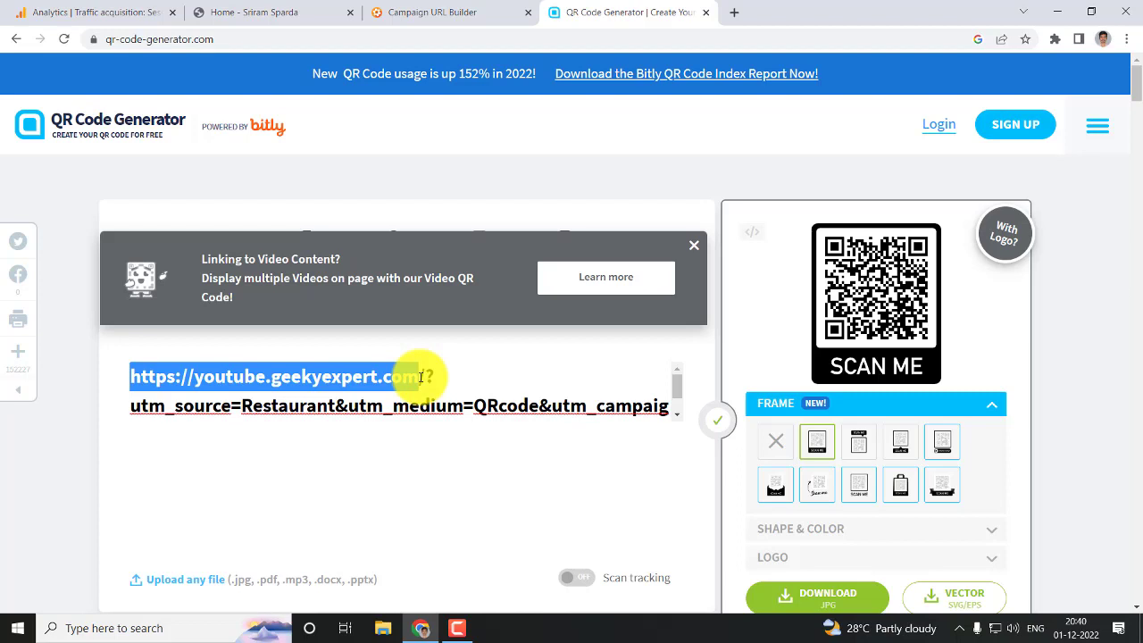
scroll(214, 402, down, 1)
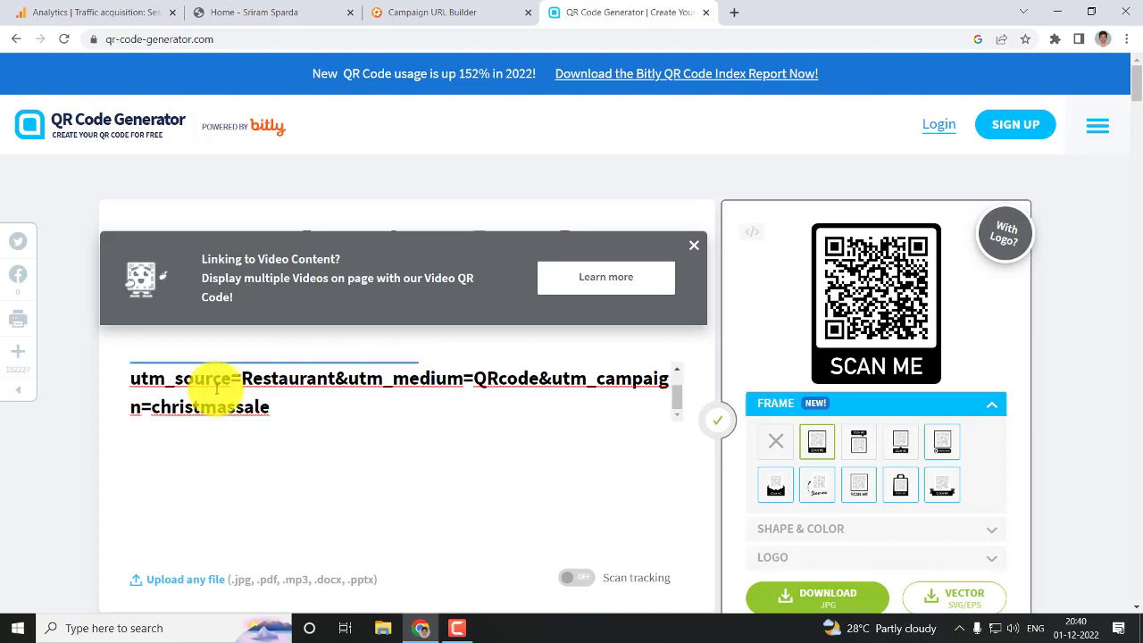
drag(268, 407, 129, 364)
key(ctrl+c)
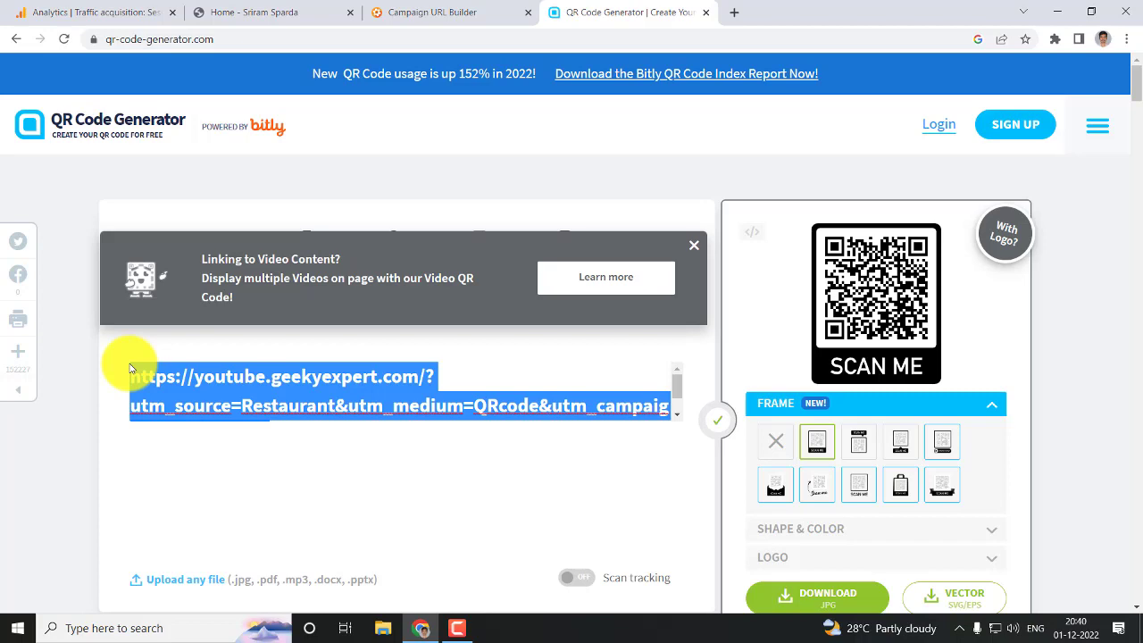
- Search the web for "url shortener free" in a new tab
click(734, 13)
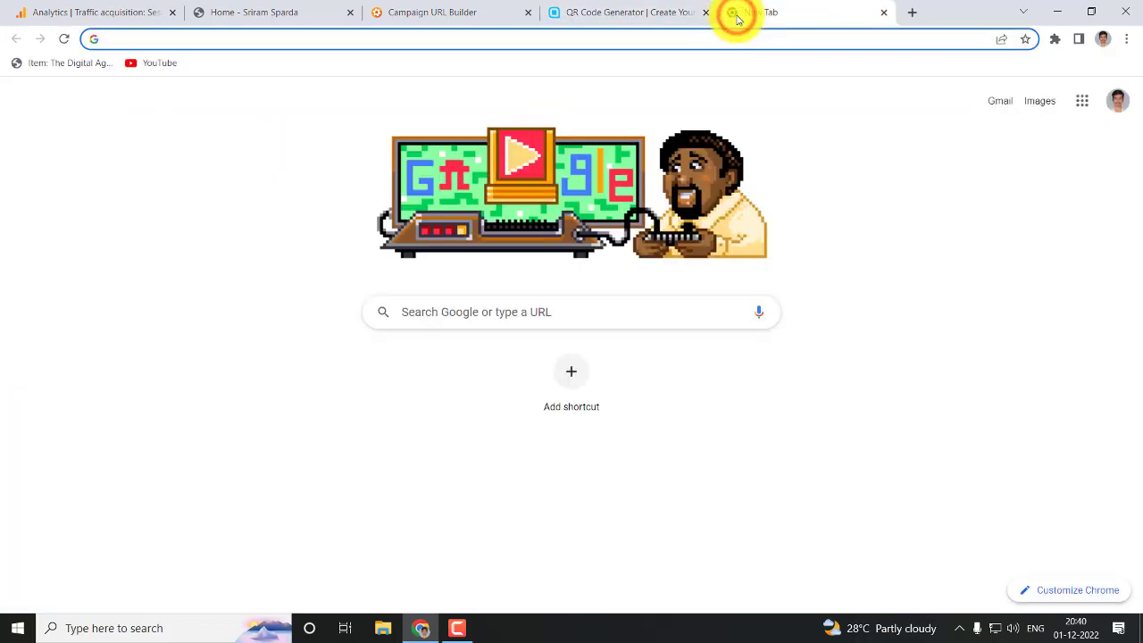
text(url sho)
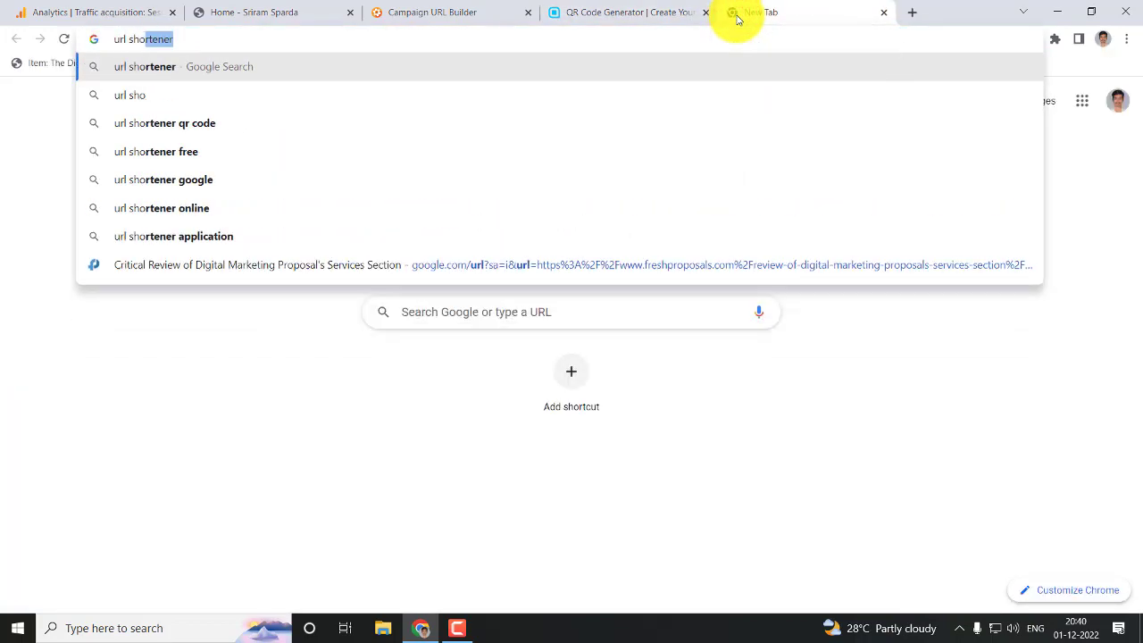
text(rtener)
key(Down)
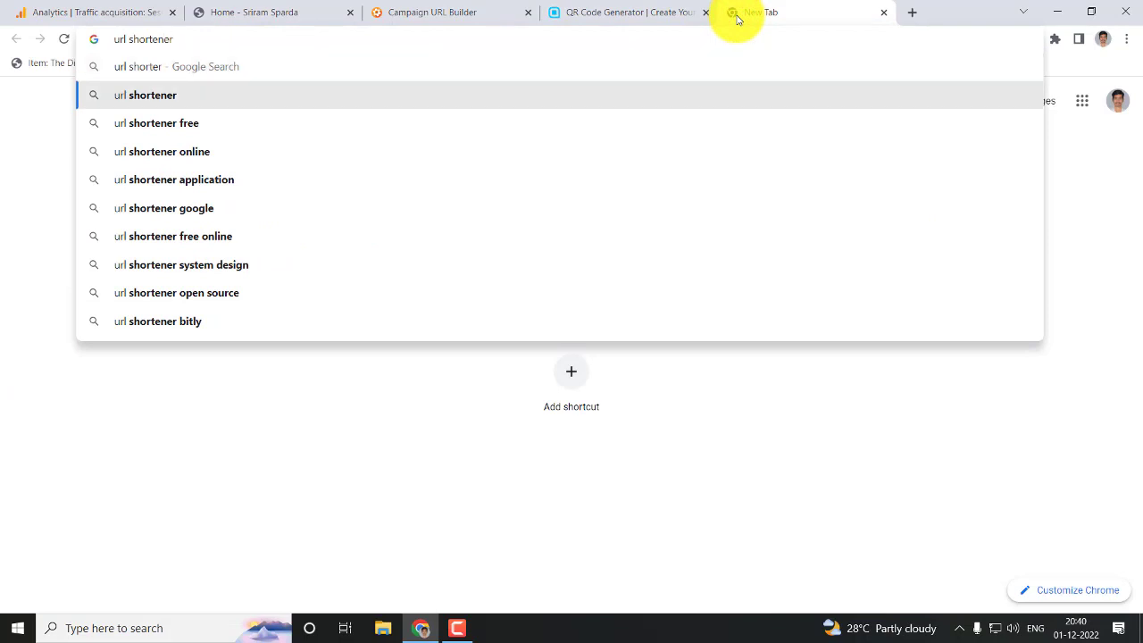
key(Down)
key(Return)
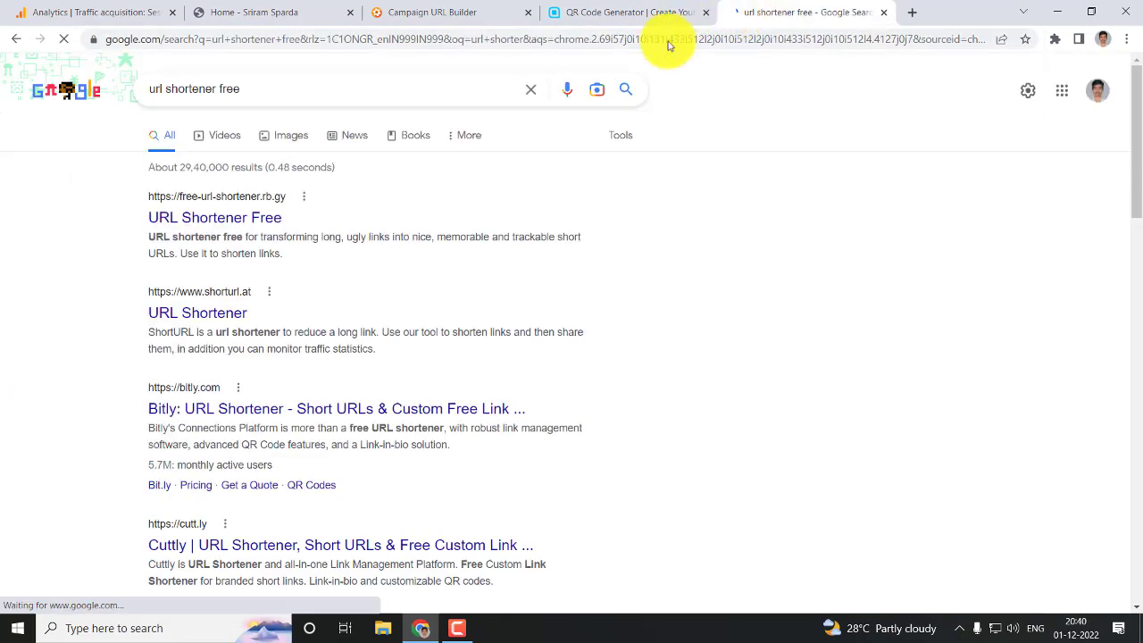
- Try to shorten the copied campaign URL at free-url-shortener.rb.gy, and return to the search results
click(186, 224)
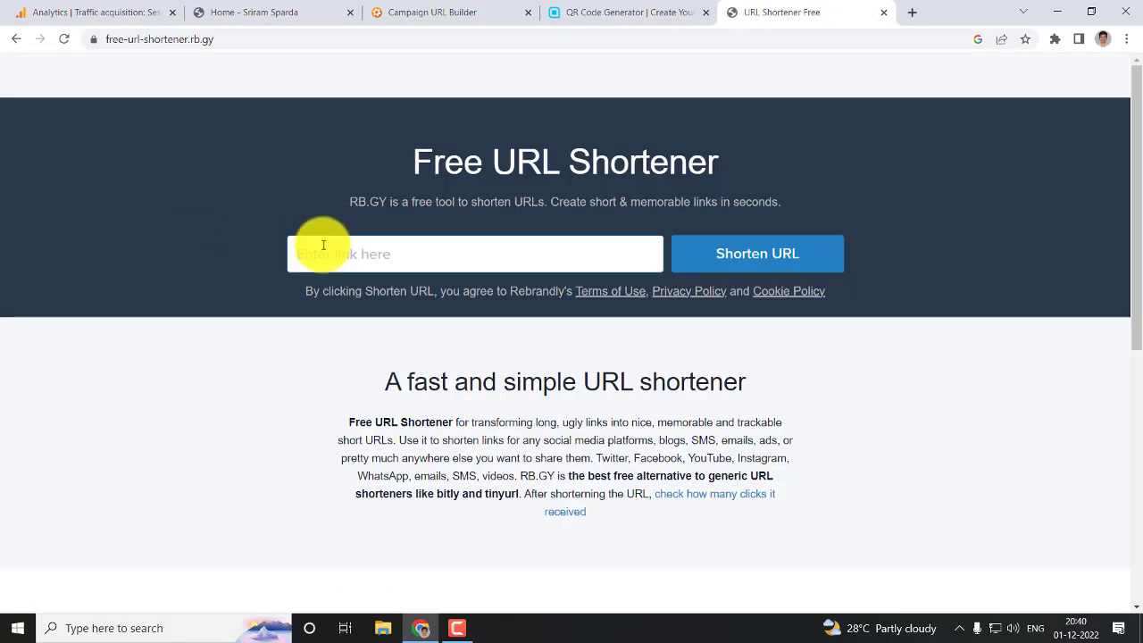
click(330, 247)
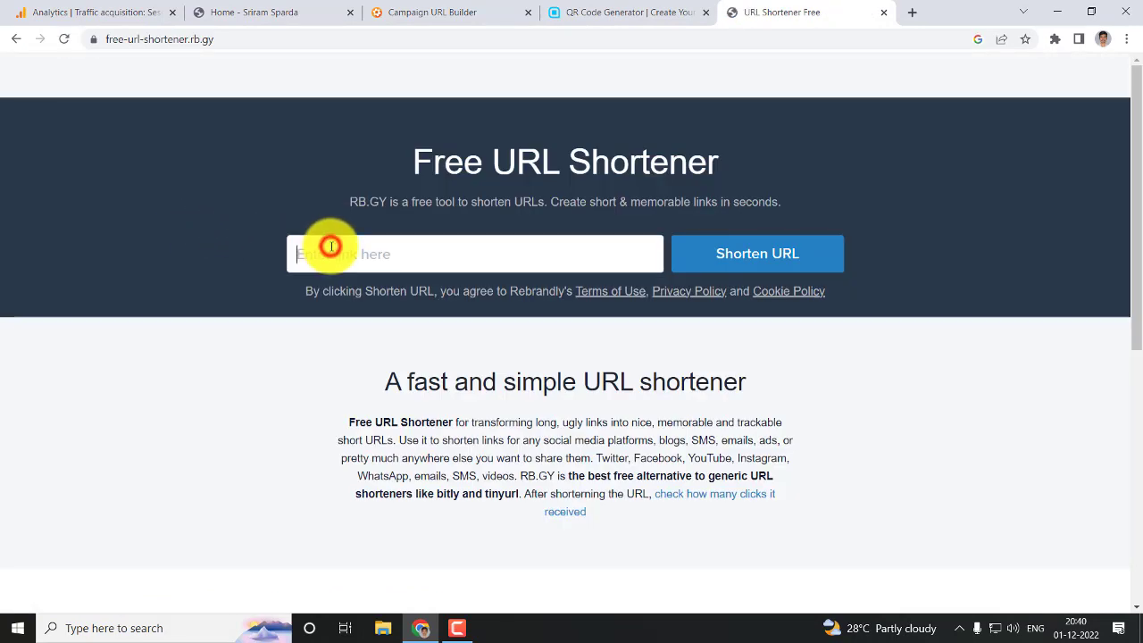
key(ctrl+v)
click(792, 254)
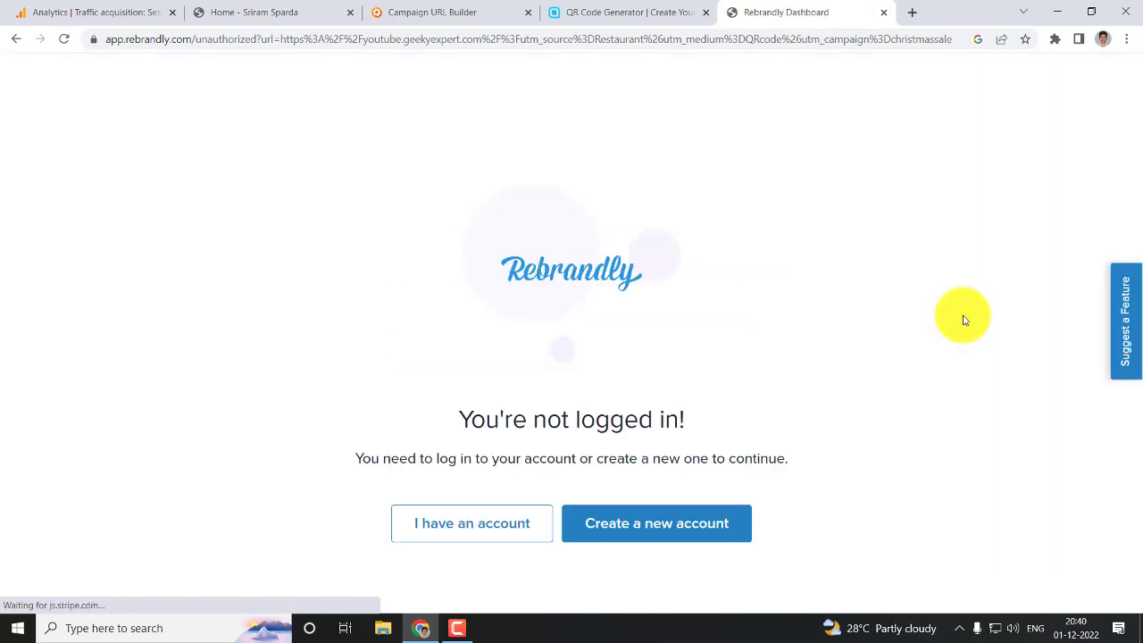
click(20, 38)
click(20, 38)
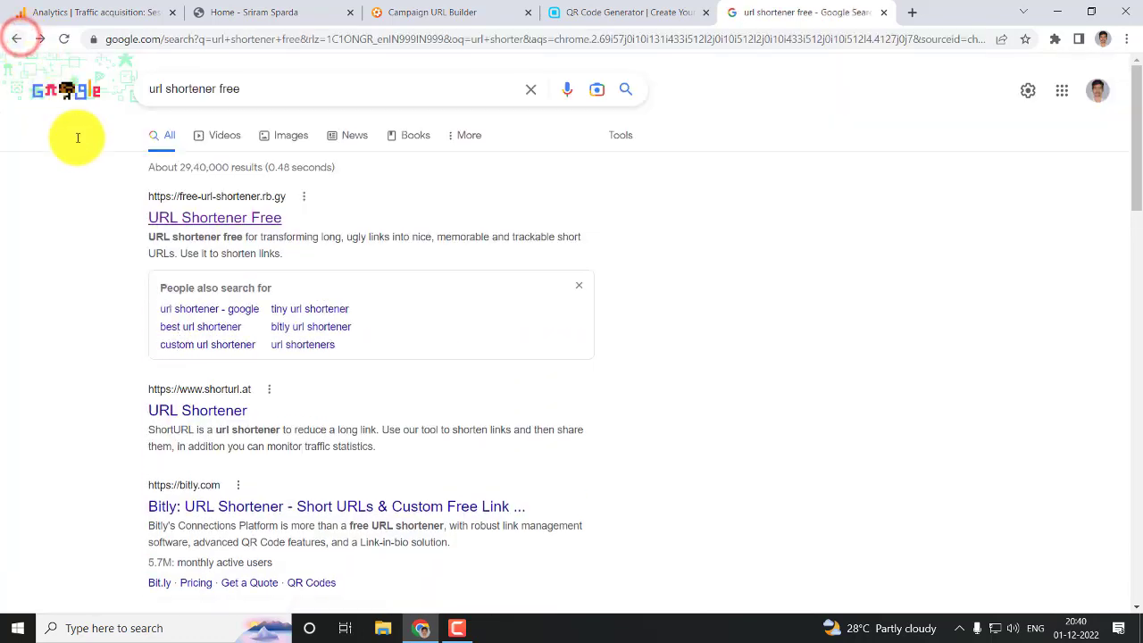
- Shorten the campaign URL at shorturl.at and copy the resulting short link
click(225, 408)
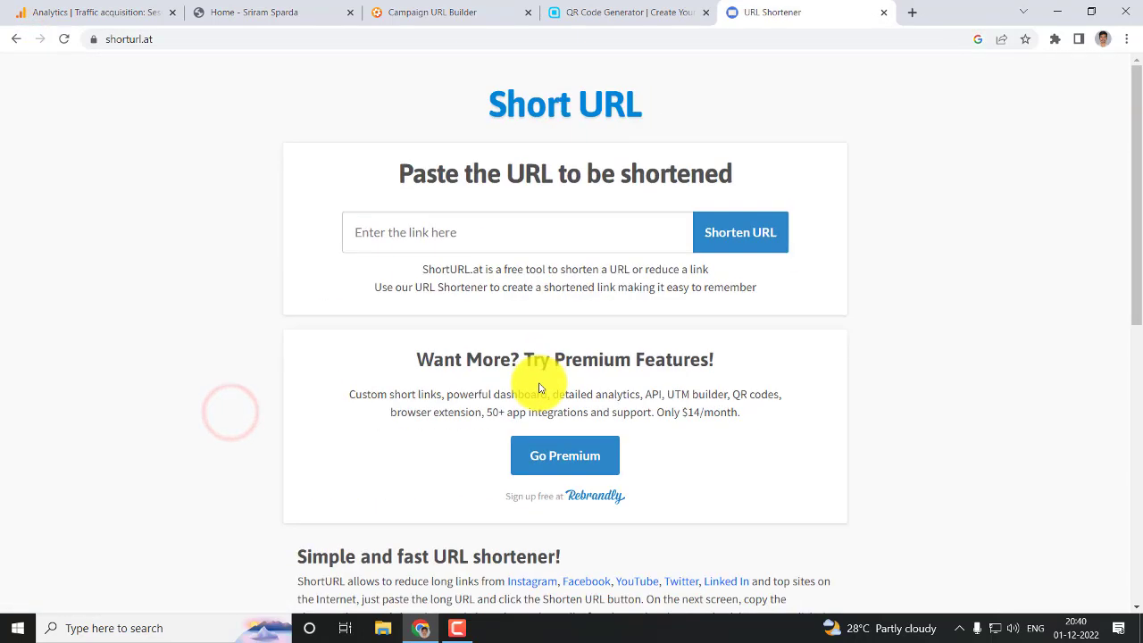
click(497, 243)
key(ctrl+v)
click(733, 234)
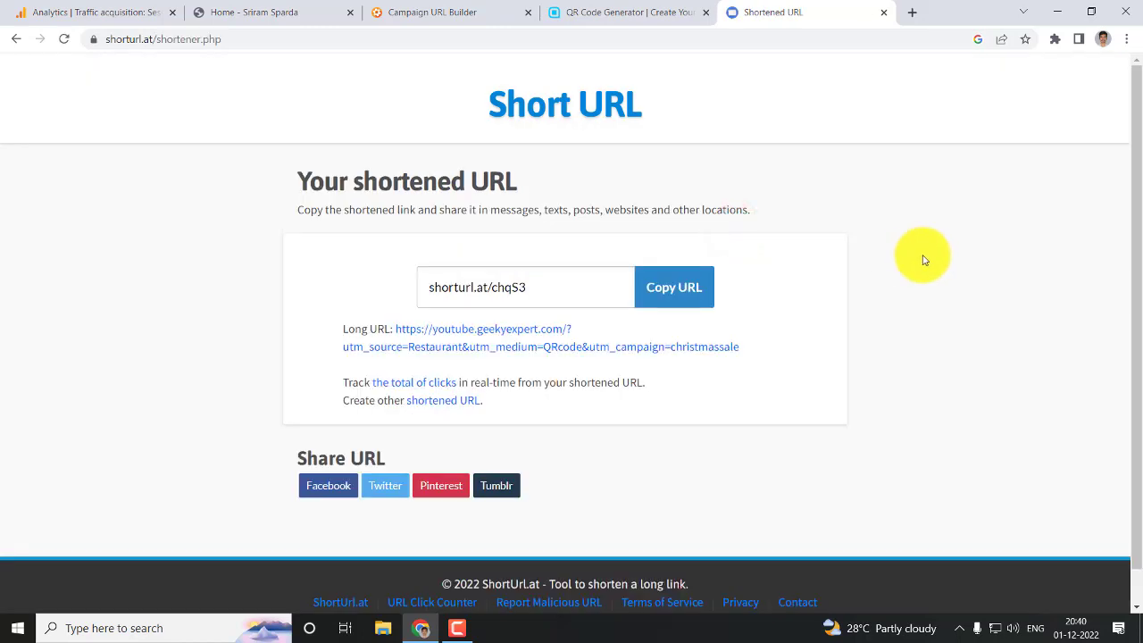
click(533, 285)
key(ctrl+c)
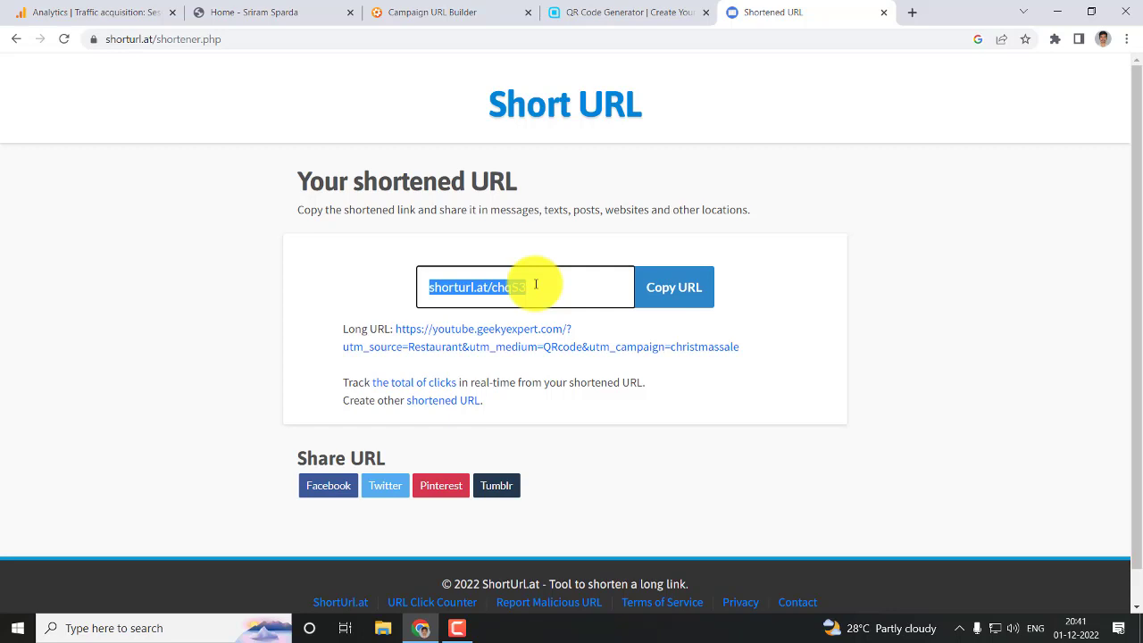
- Duplicate the QR Code Generator tab and replace the URL in the copy with the short link shorturl.at/chqS3
click(626, 11)
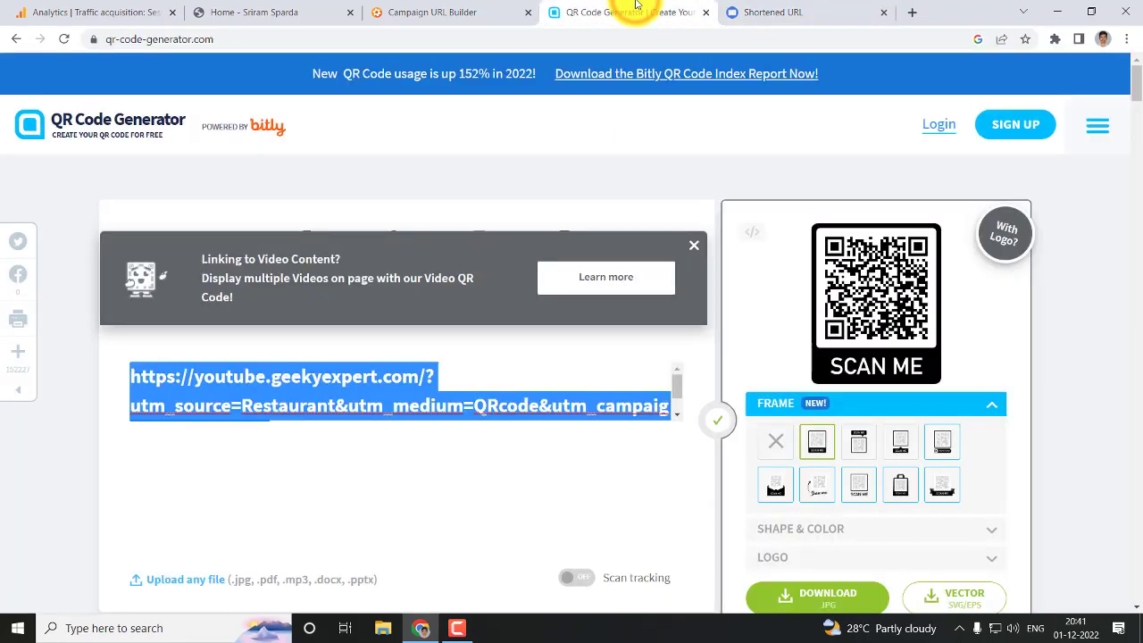
right_click(639, 11)
click(670, 101)
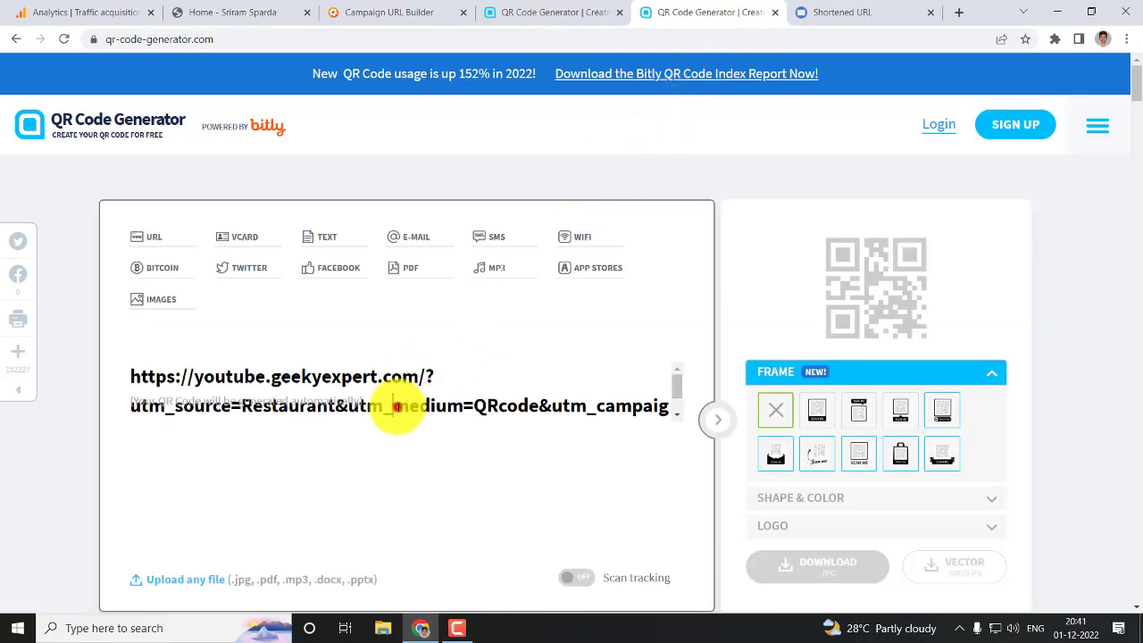
triple_click(398, 406)
click(574, 9)
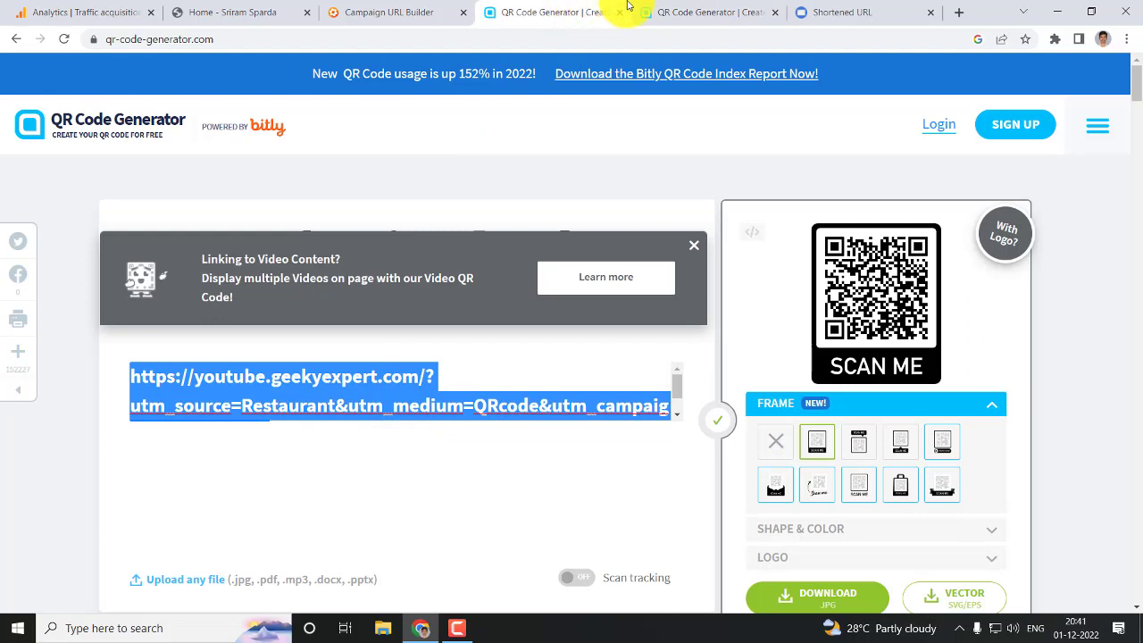
click(659, 11)
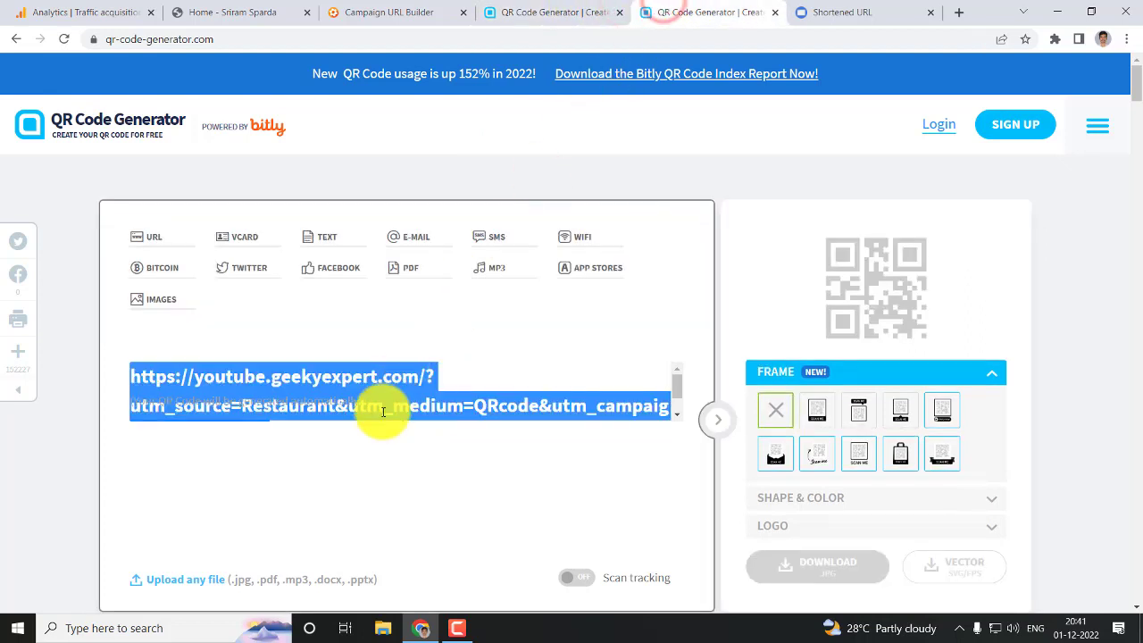
key(ctrl+v)
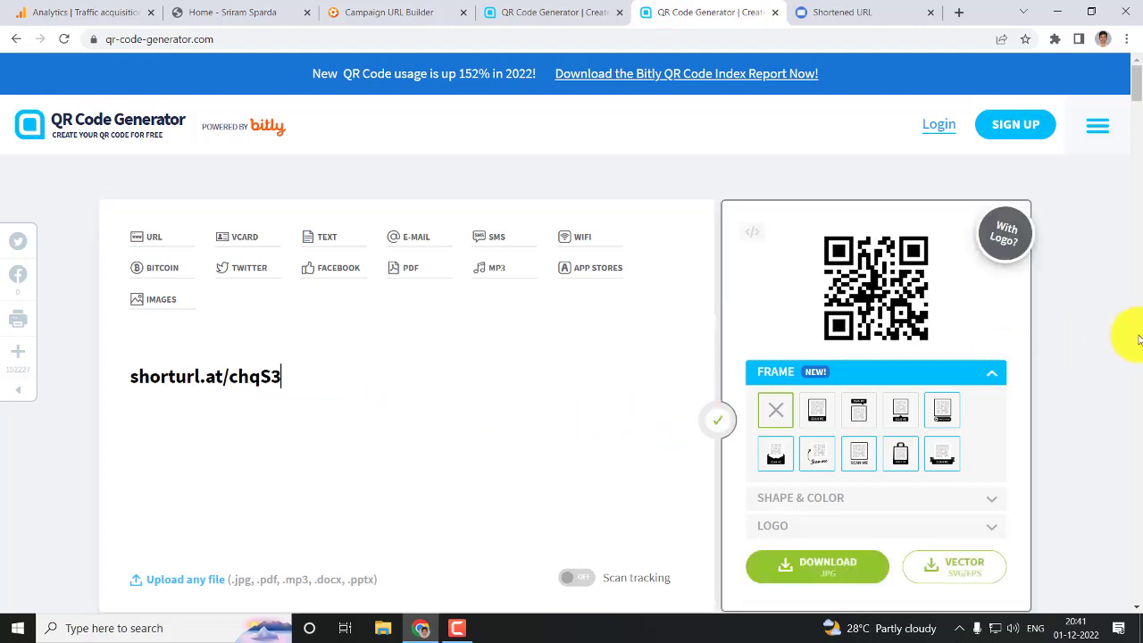
- Apply the matching SCAN ME frame to the short-link QR code and compare it with the full-URL code in the other tab
click(525, 9)
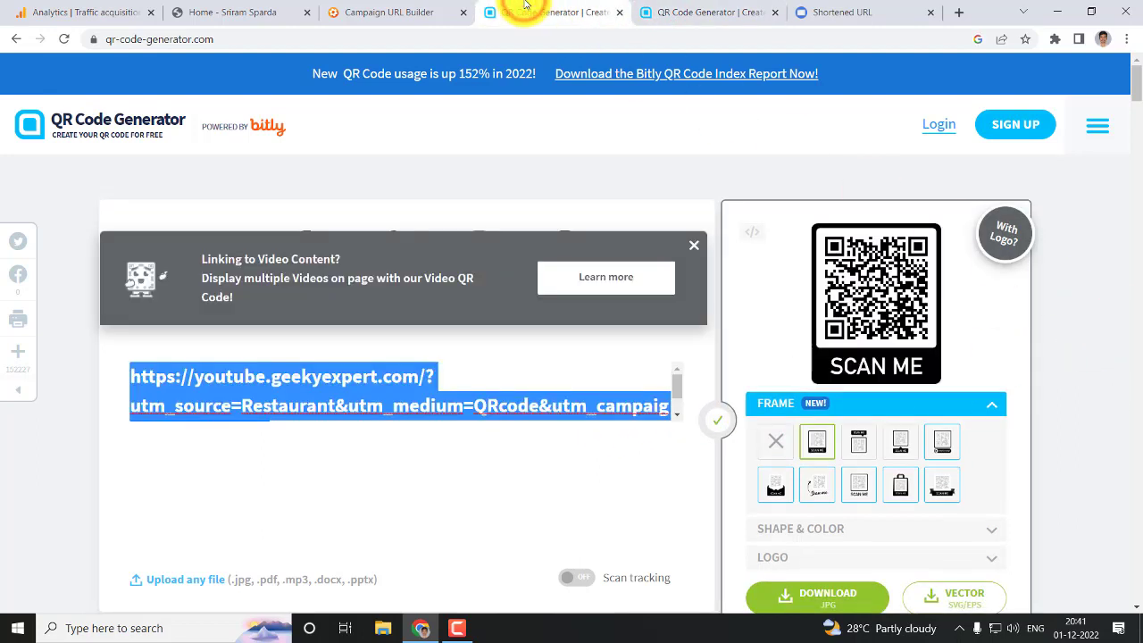
click(719, 11)
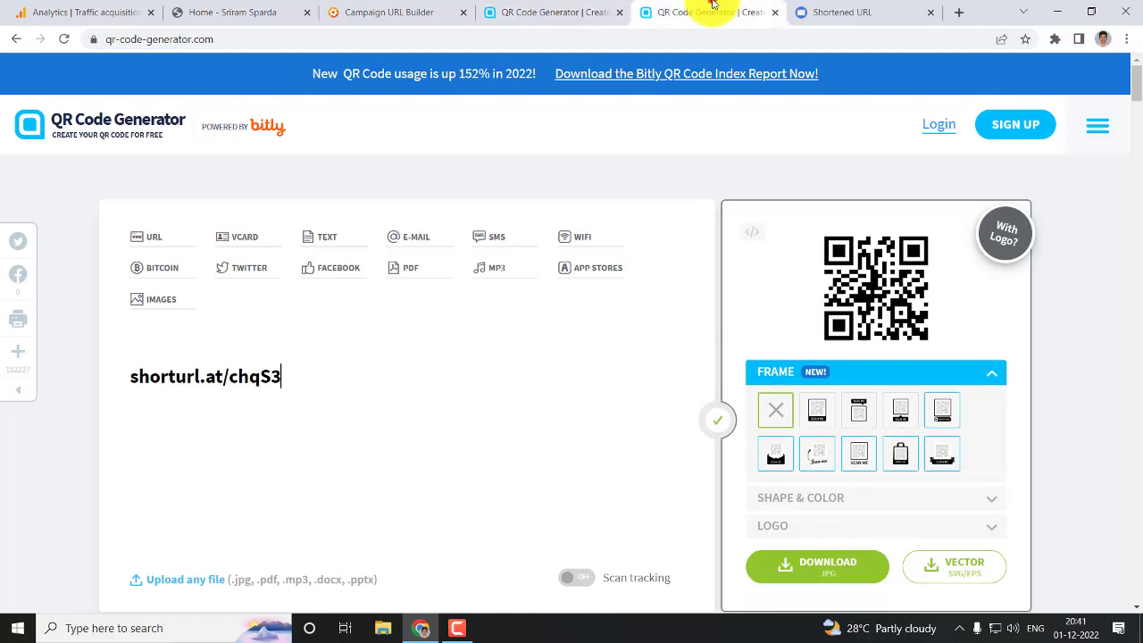
click(817, 410)
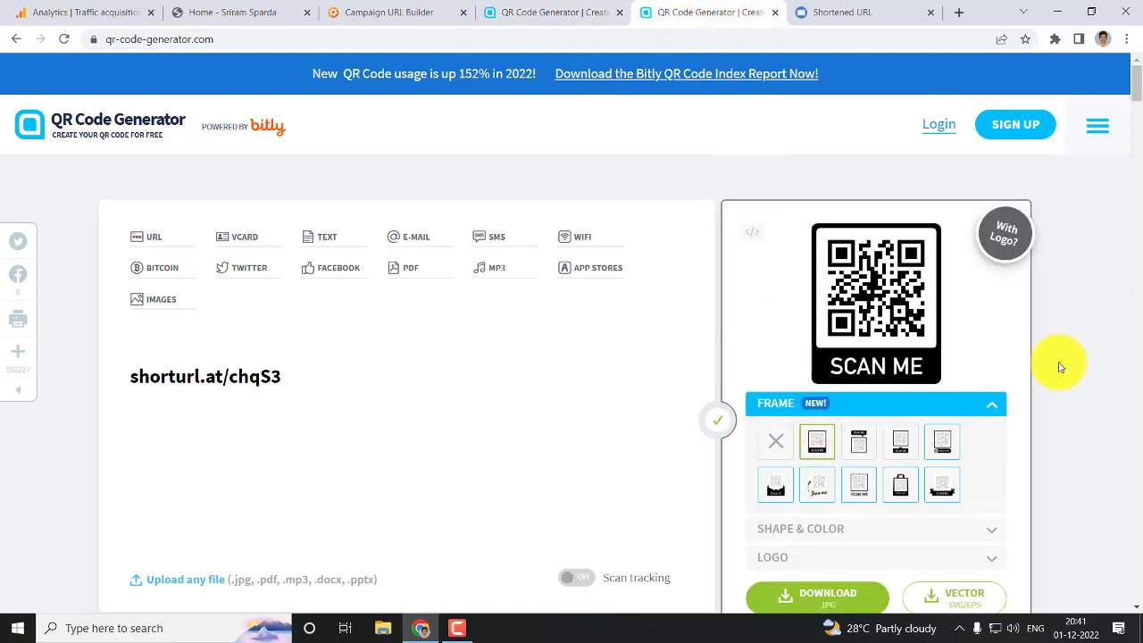
click(527, 11)
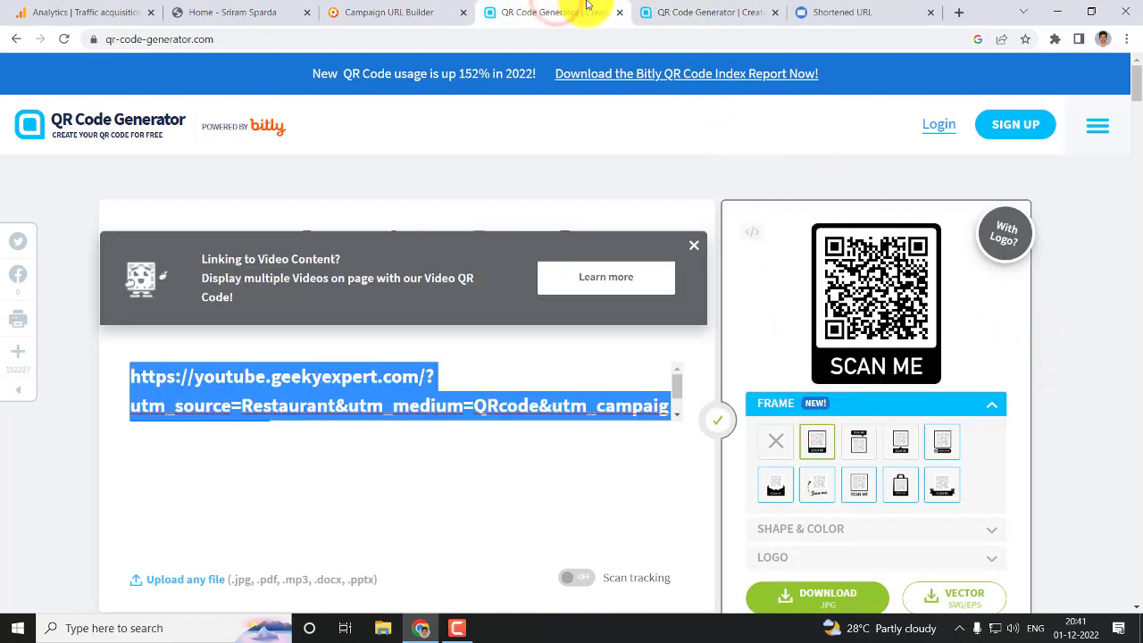
click(657, 9)
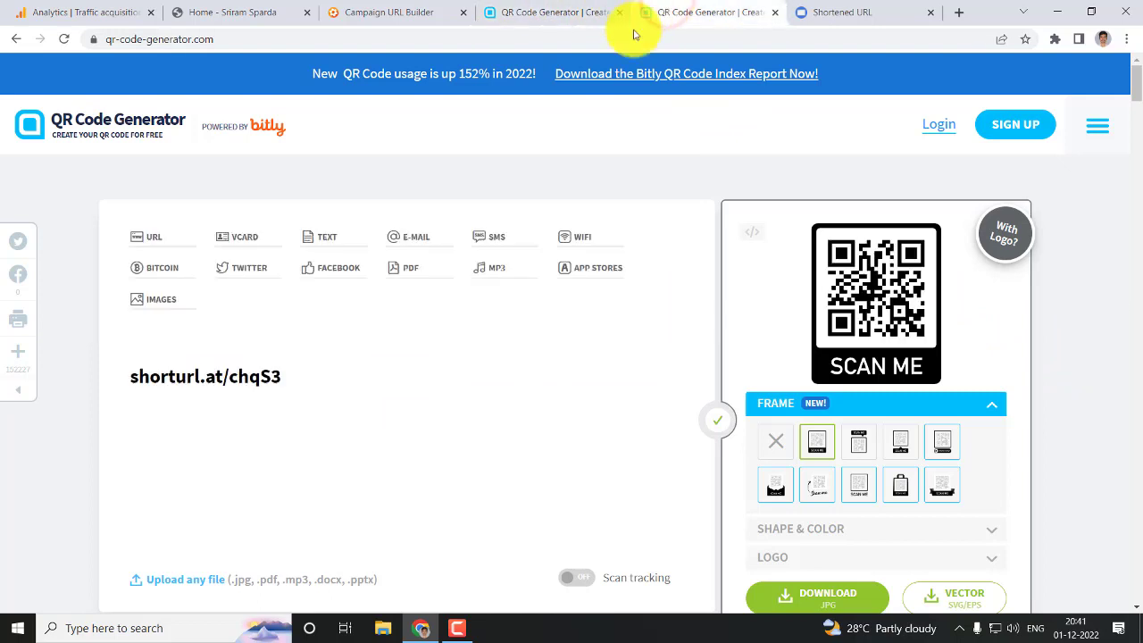
- Copy the short link shorturl.at/chqS3 from the QR code content and open it in a new browser tab
triple_click(247, 374)
key(ctrl+c)
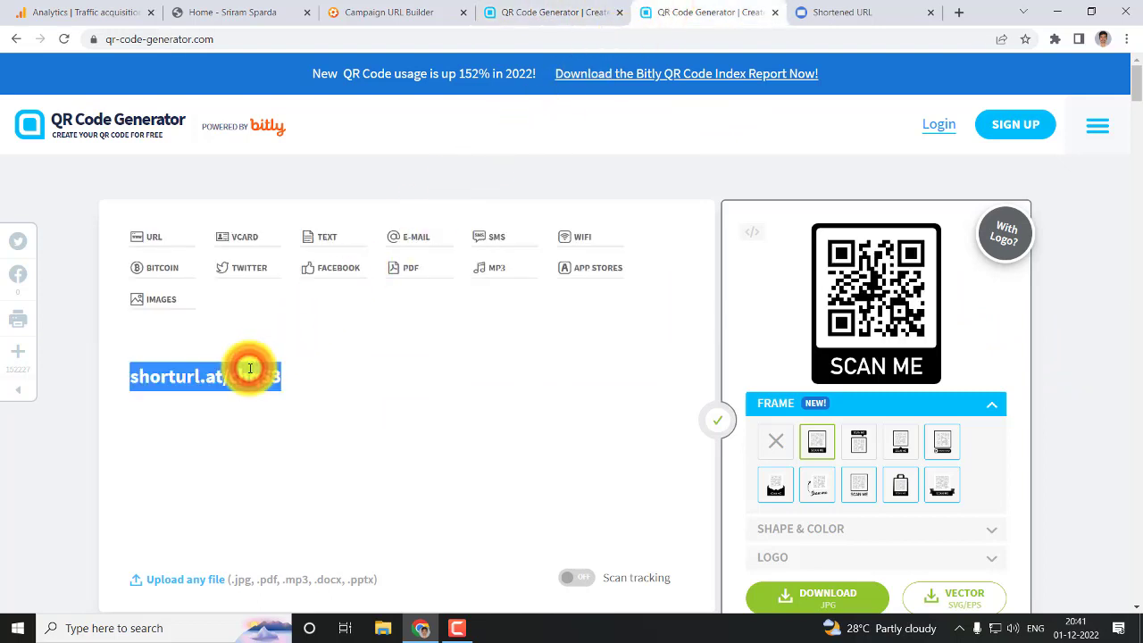
click(959, 16)
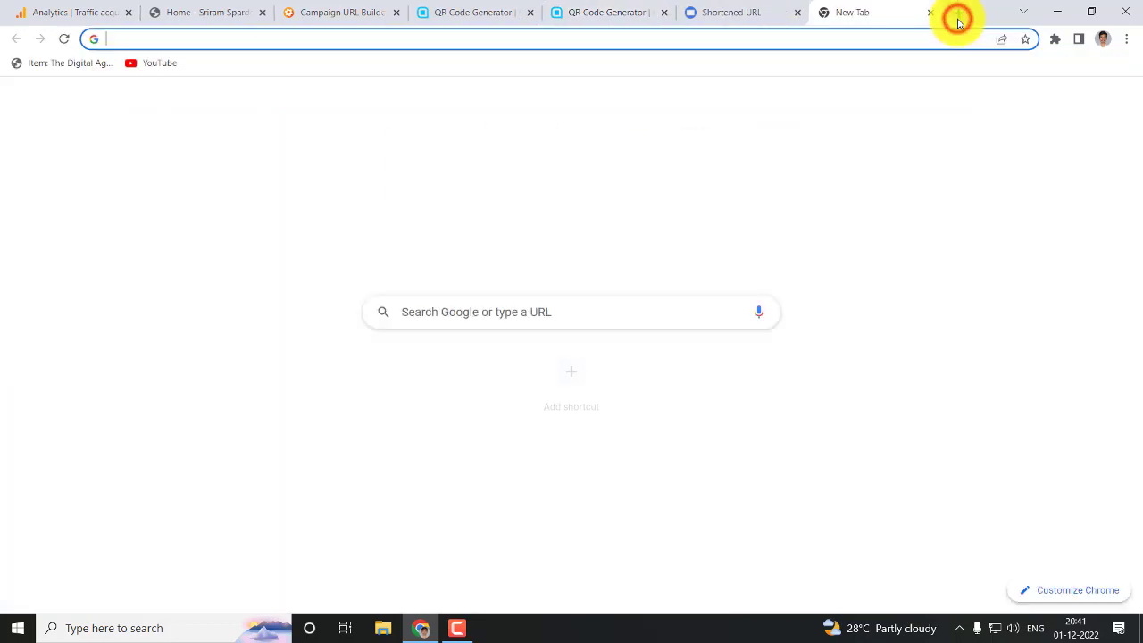
key(ctrl+v)
key(Return)
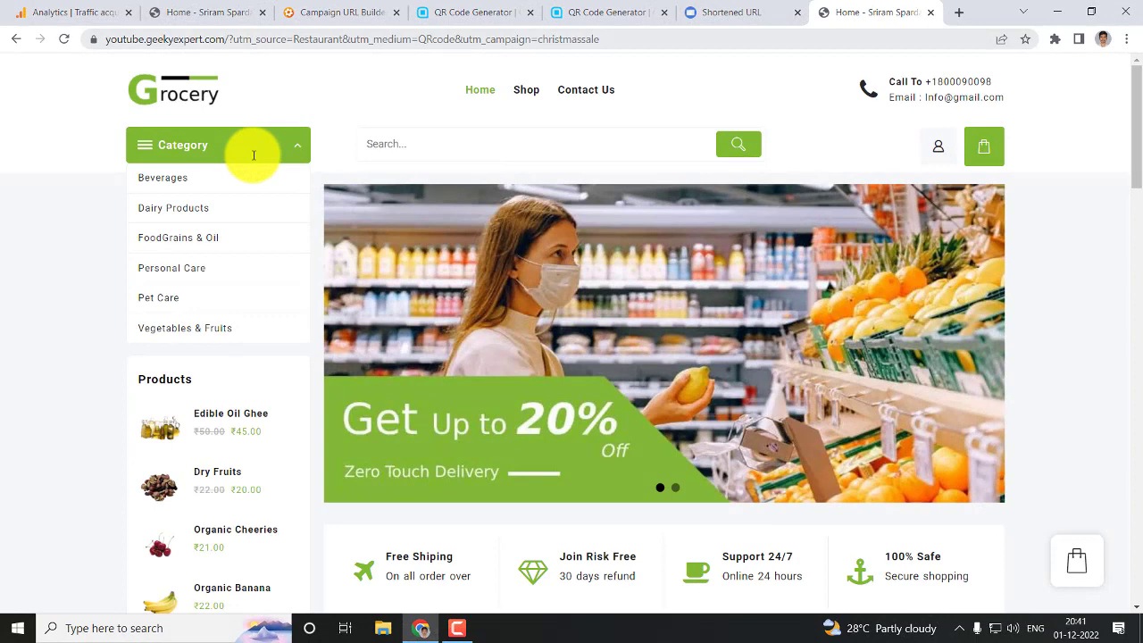
- Compare the short-link QR code with the full campaign URL's QR code across the two QR Code Generator tabs, dismissing the video QR promotion
click(742, 11)
click(585, 13)
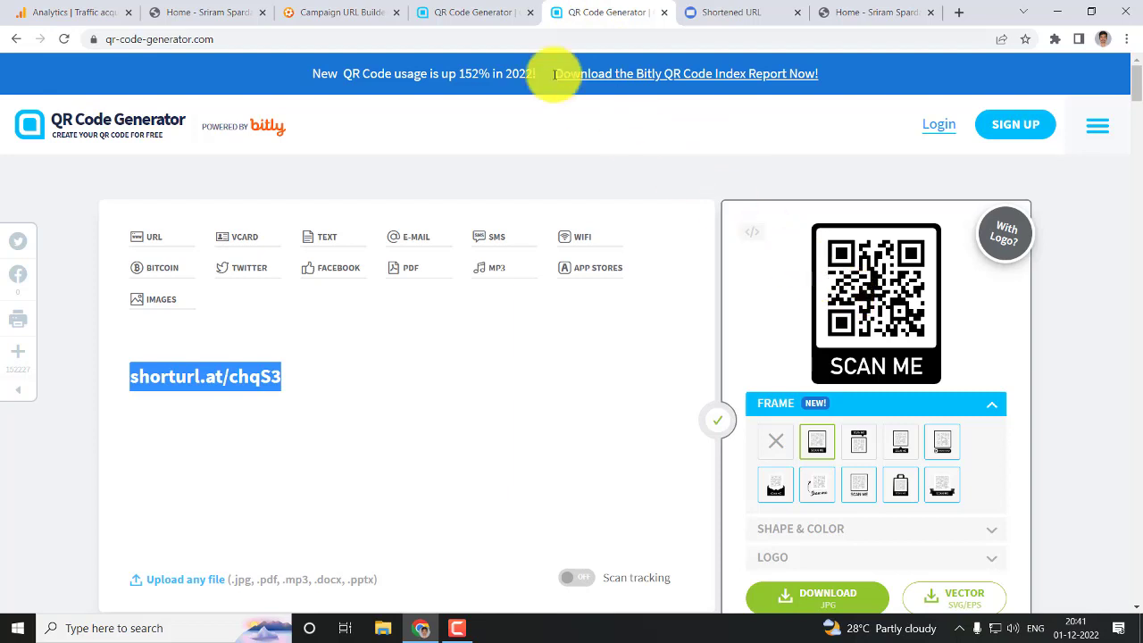
click(469, 12)
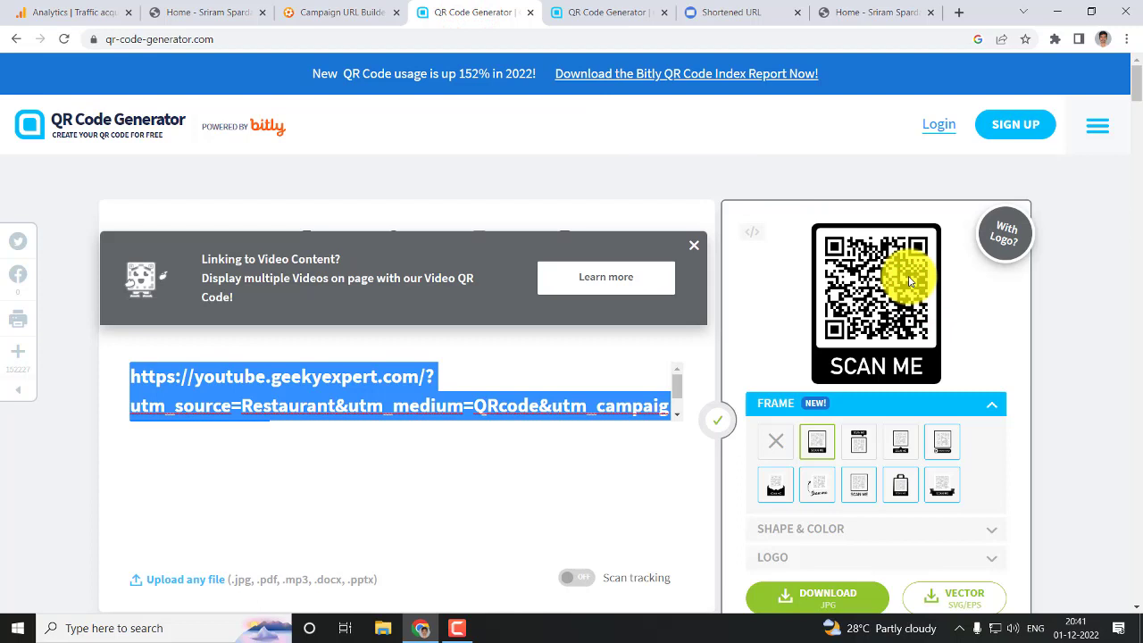
click(693, 244)
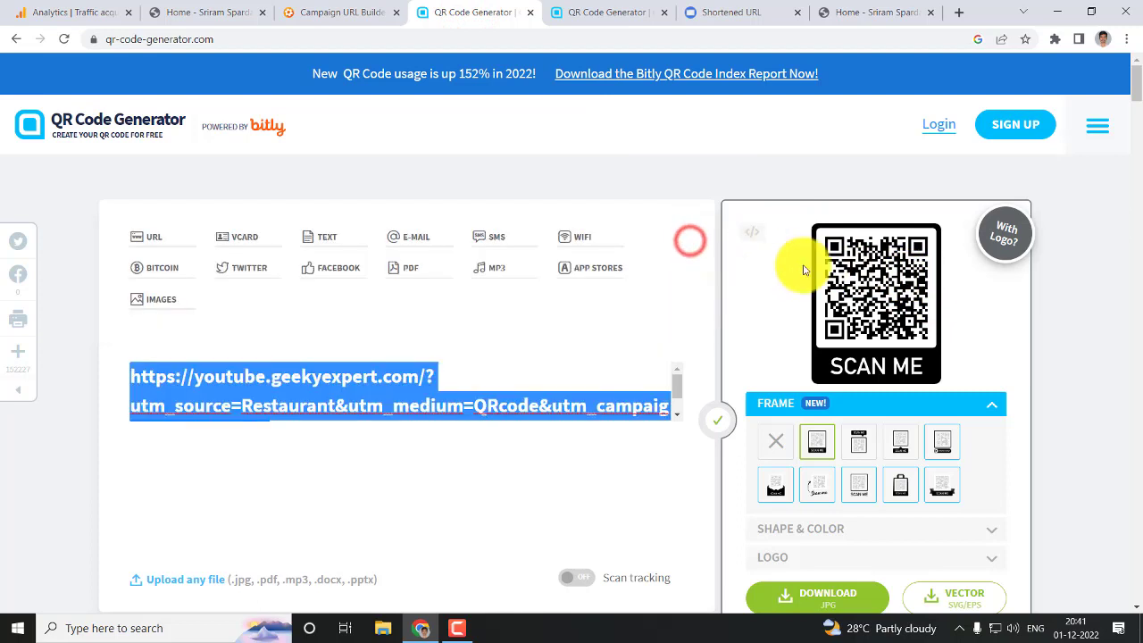
click(593, 9)
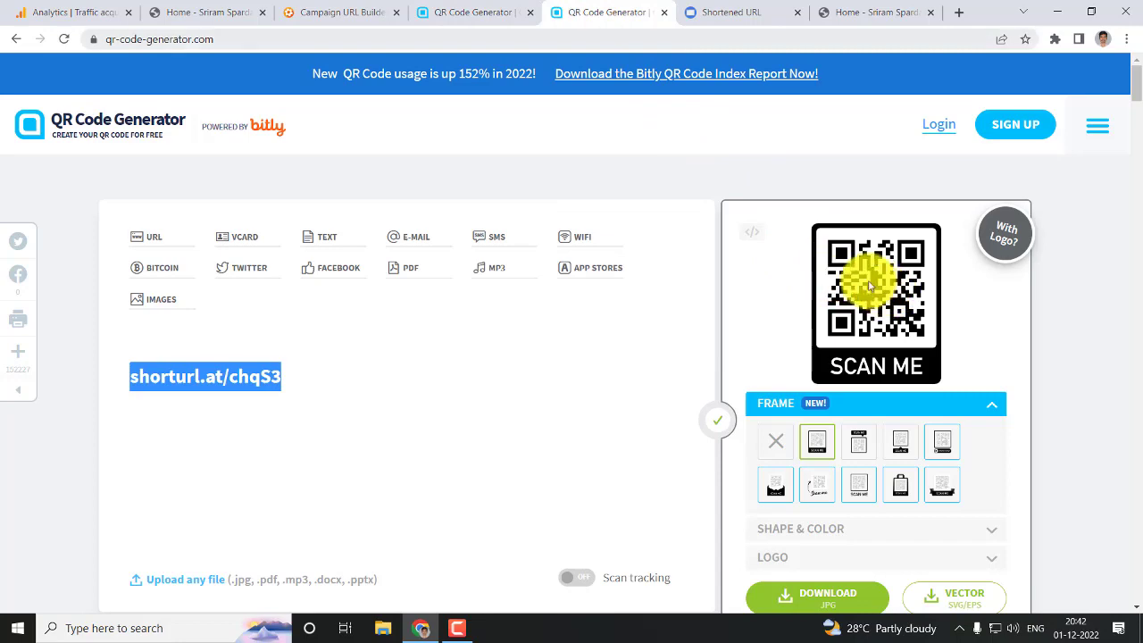
click(349, 11)
click(473, 11)
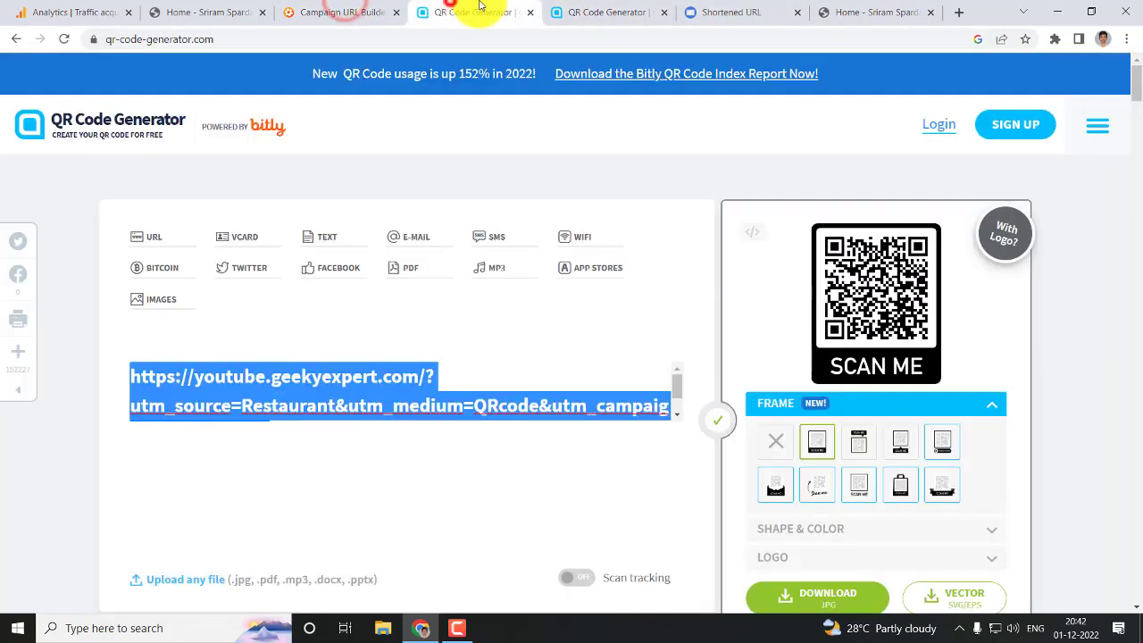
- Load the copied short link again in the grocery store tab and browse down the home page
click(608, 12)
click(728, 12)
click(859, 11)
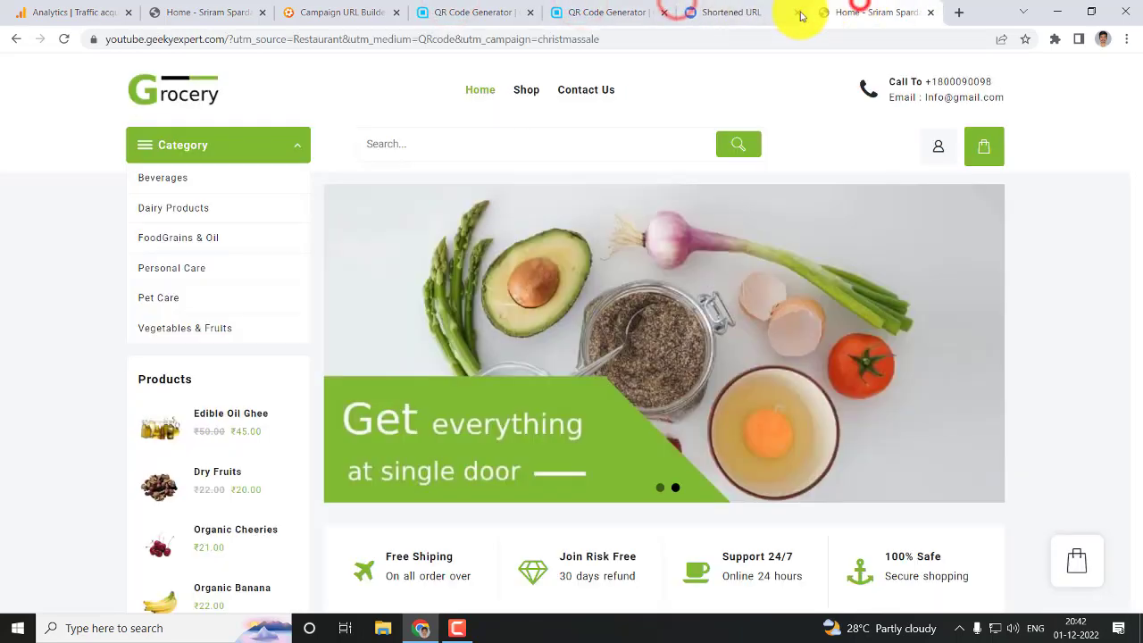
click(638, 38)
key(ctrl+v)
key(Return)
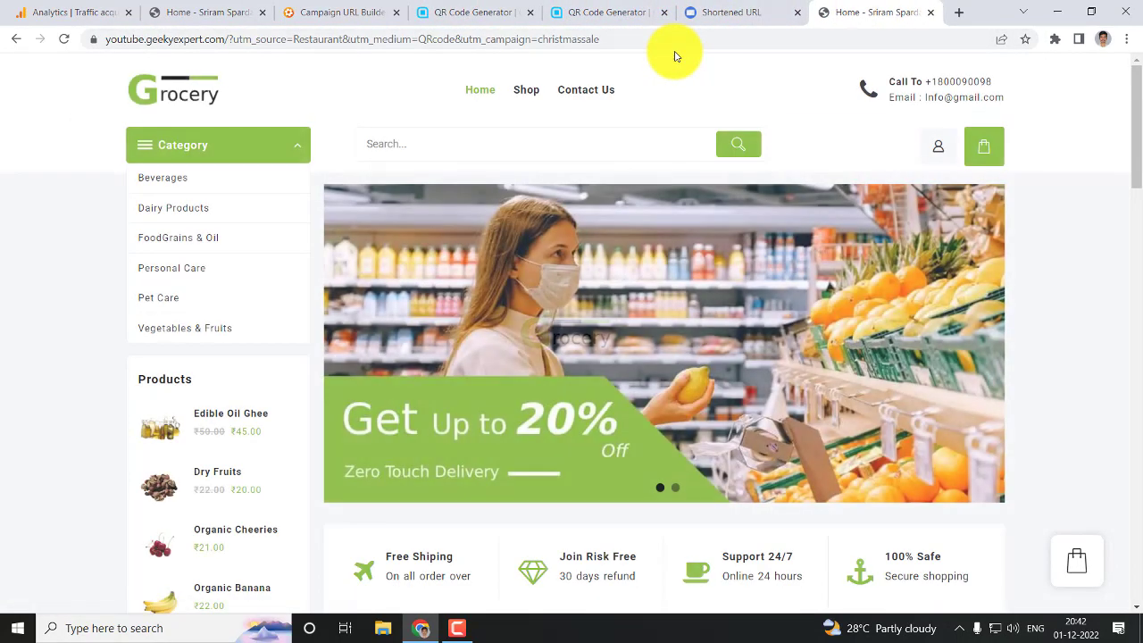
scroll(530, 343, down, 1)
scroll(530, 342, down, 10)
scroll(529, 342, up, 11)
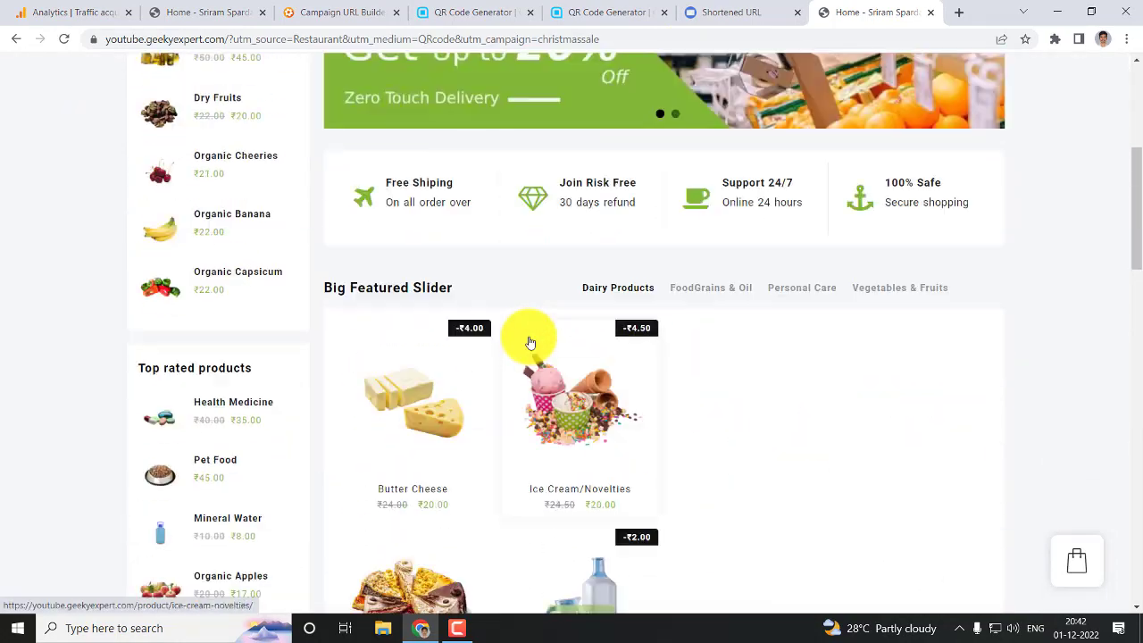
- Revisit the store through the copied short link, then open and look through the Butter Cheese product page
click(467, 41)
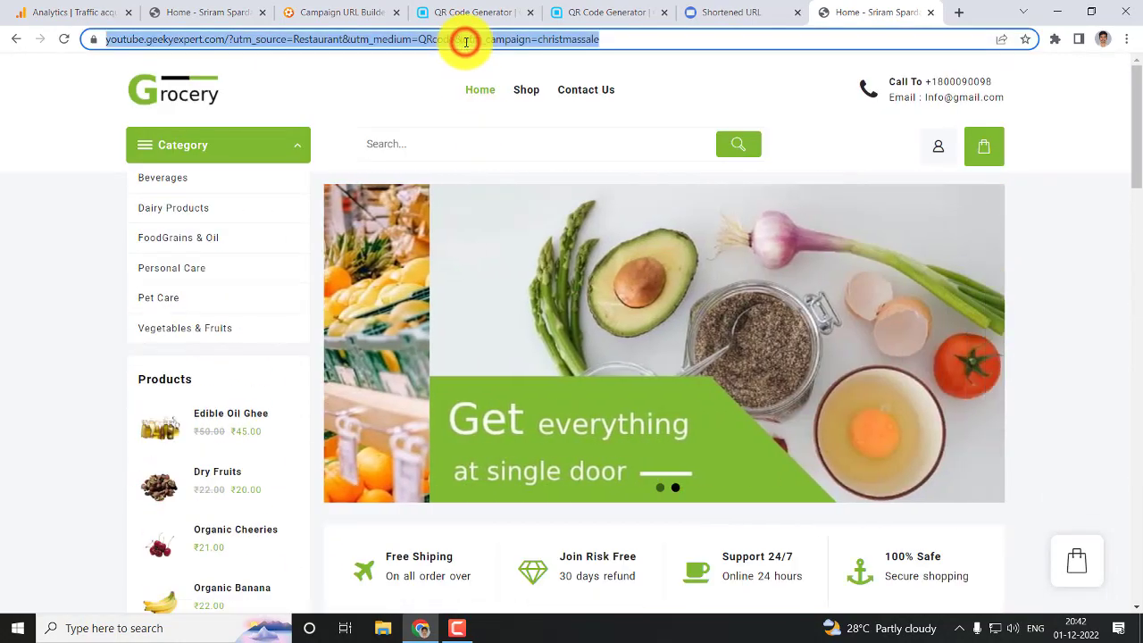
key(ctrl+v)
key(Return)
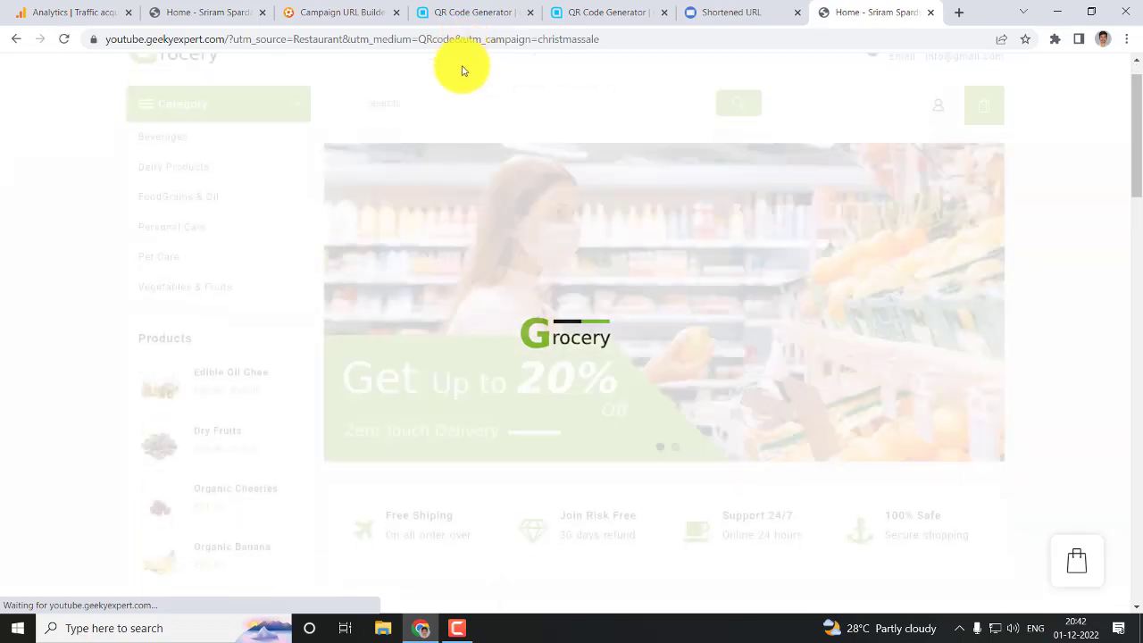
scroll(420, 380, down, 3)
click(407, 475)
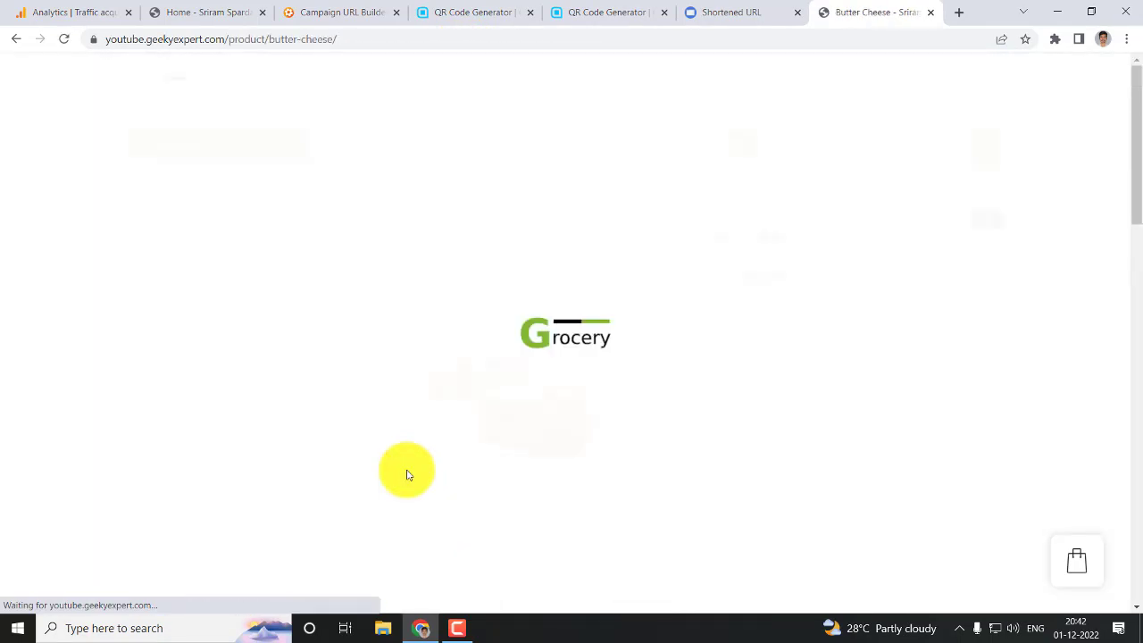
scroll(567, 420, down, 5)
scroll(566, 424, up, 5)
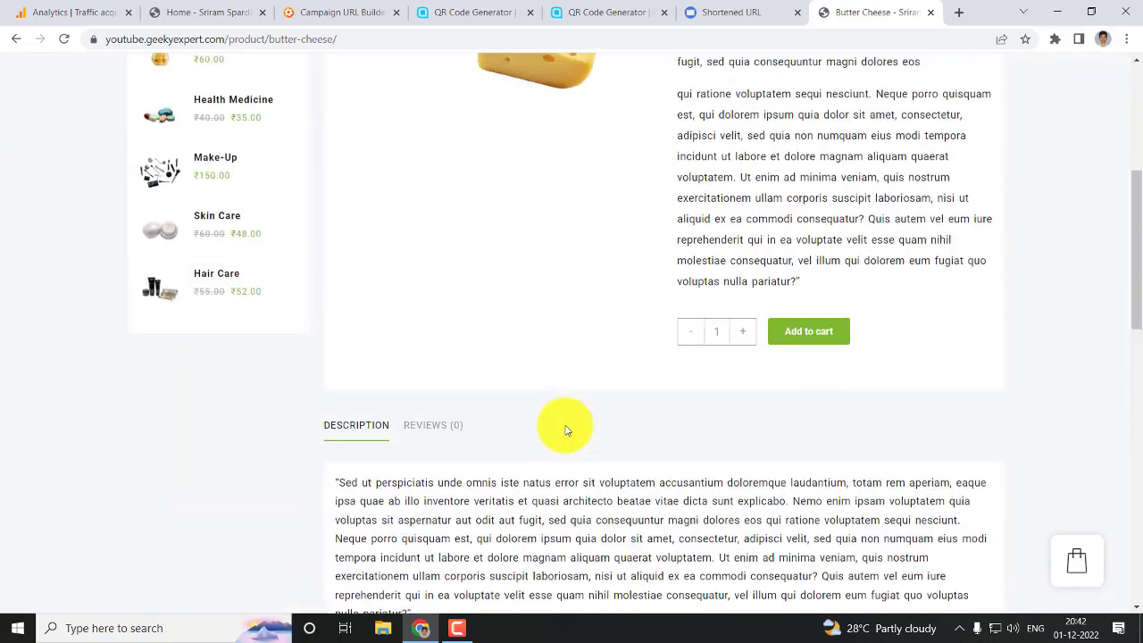
scroll(562, 426, up, 1)
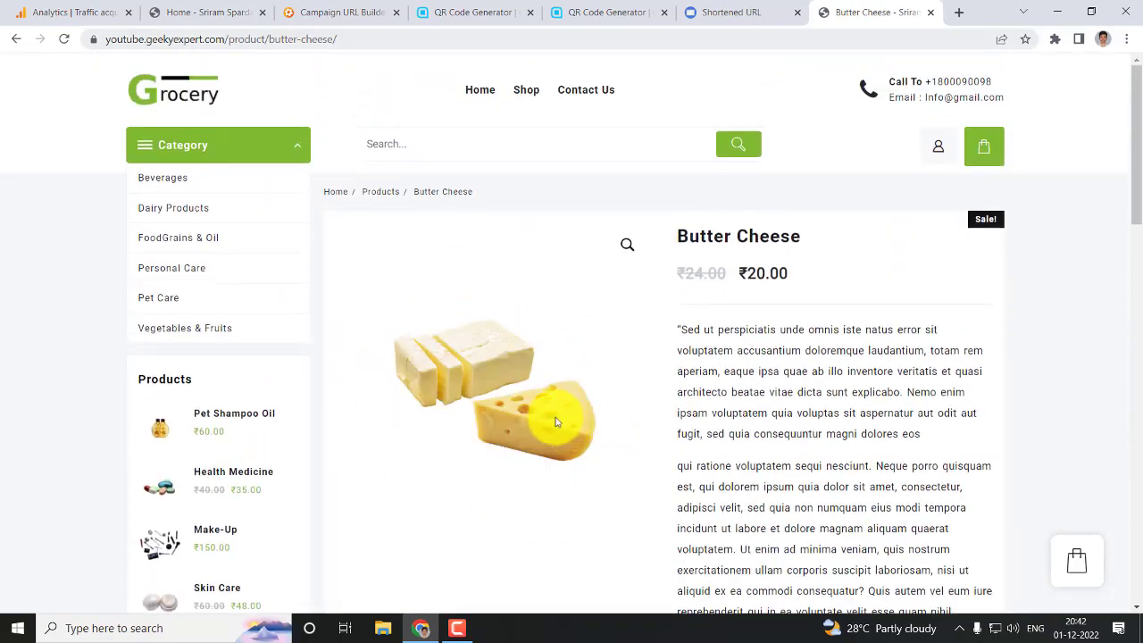
- Switch to Google Analytics and open the user snapshot from the Realtime report
click(74, 12)
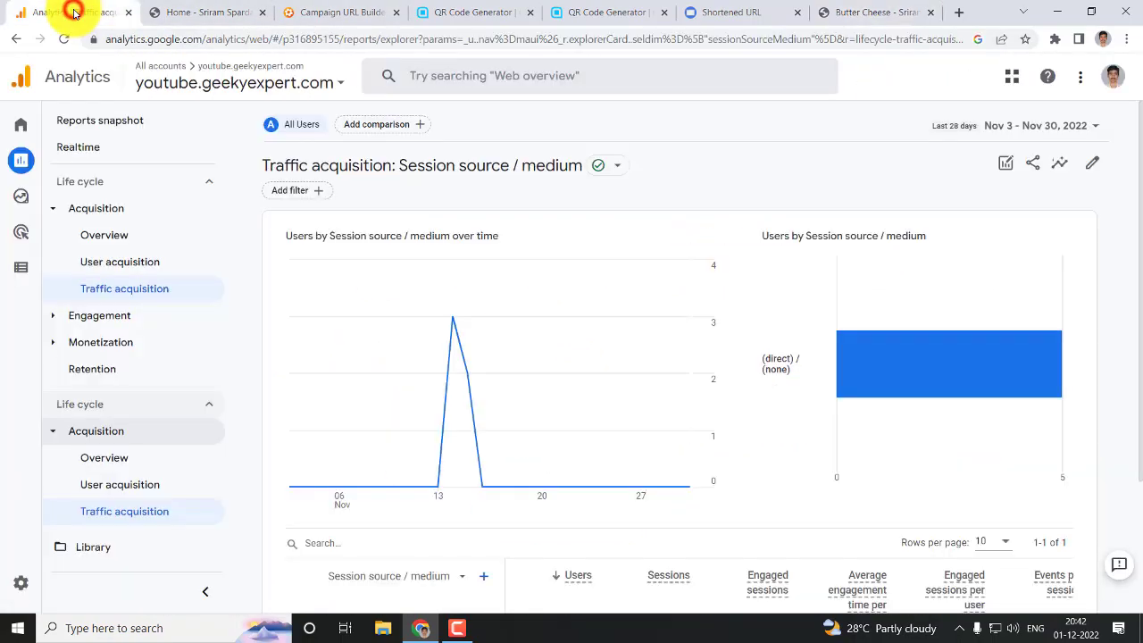
click(95, 150)
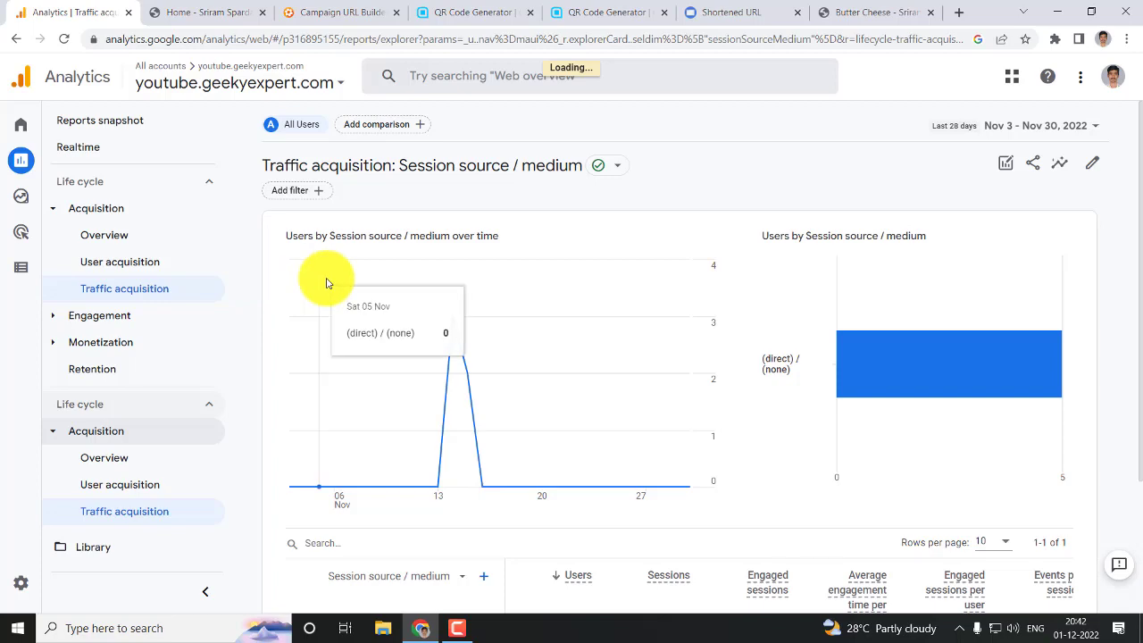
scroll(327, 282, down, 2)
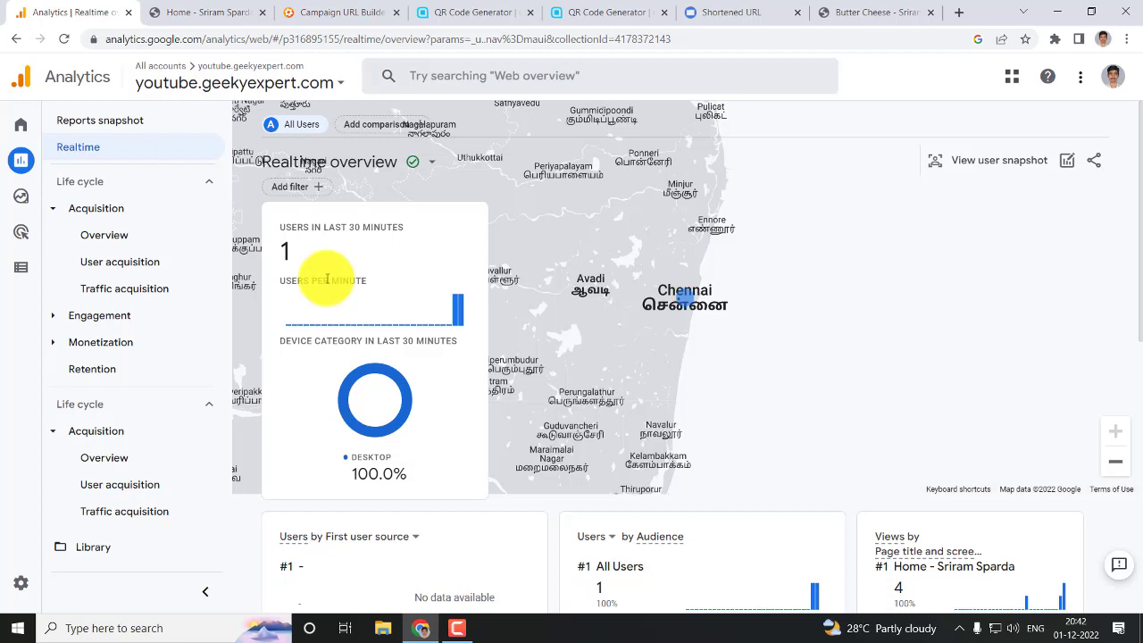
click(988, 159)
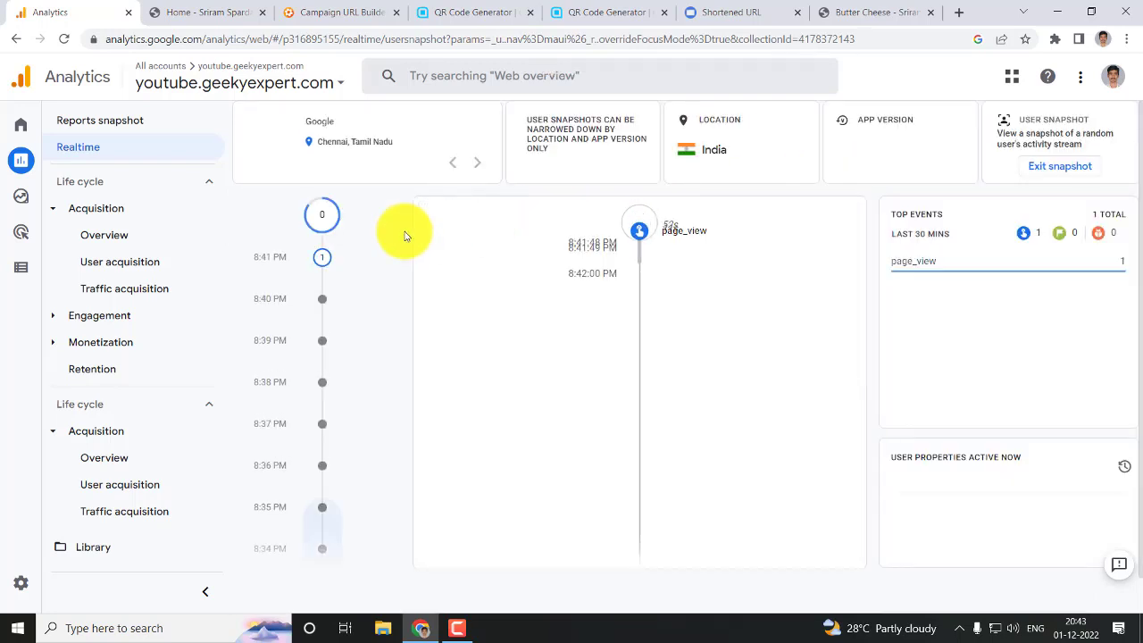
- Open the page_view event in the user snapshot and examine its campaign, medium, page and source parameters
click(681, 364)
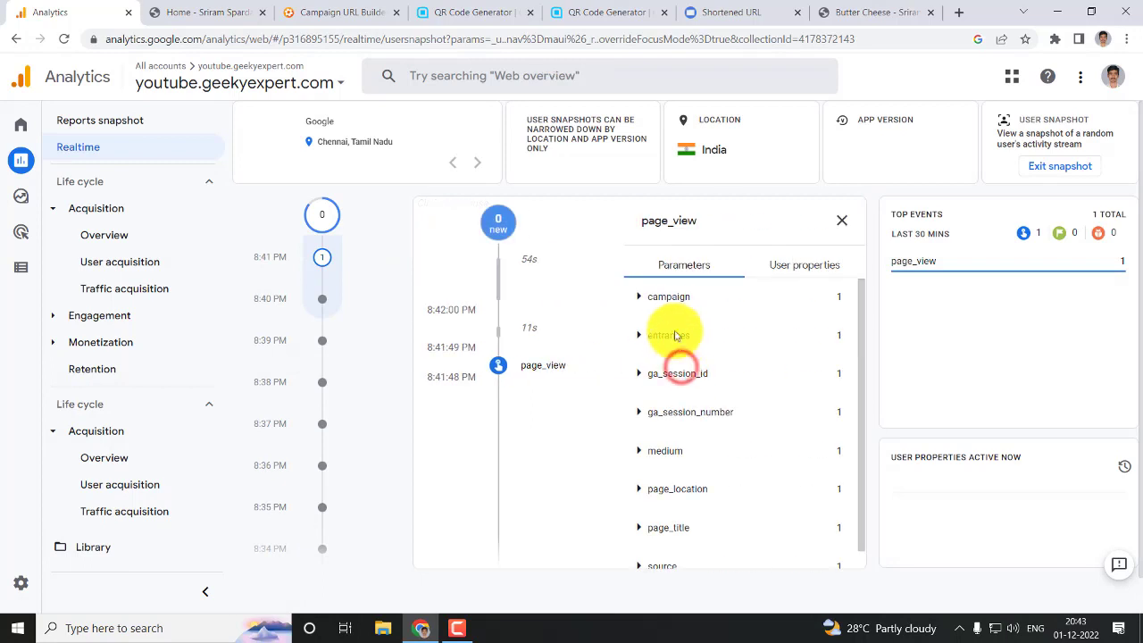
click(670, 298)
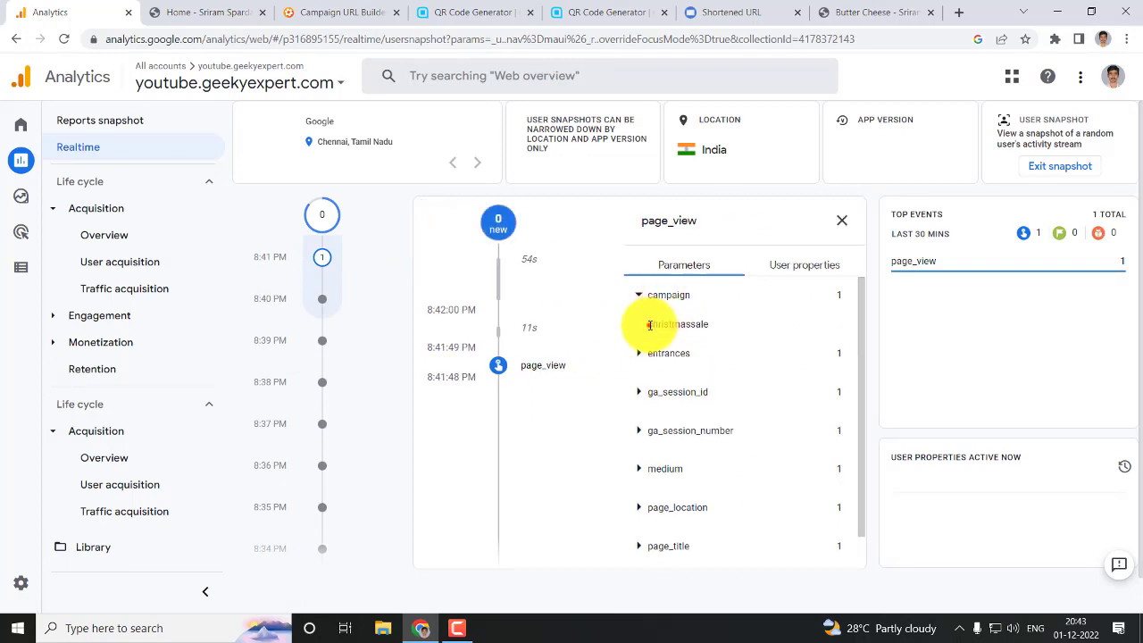
drag(649, 324, 728, 327)
scroll(670, 402, down, 1)
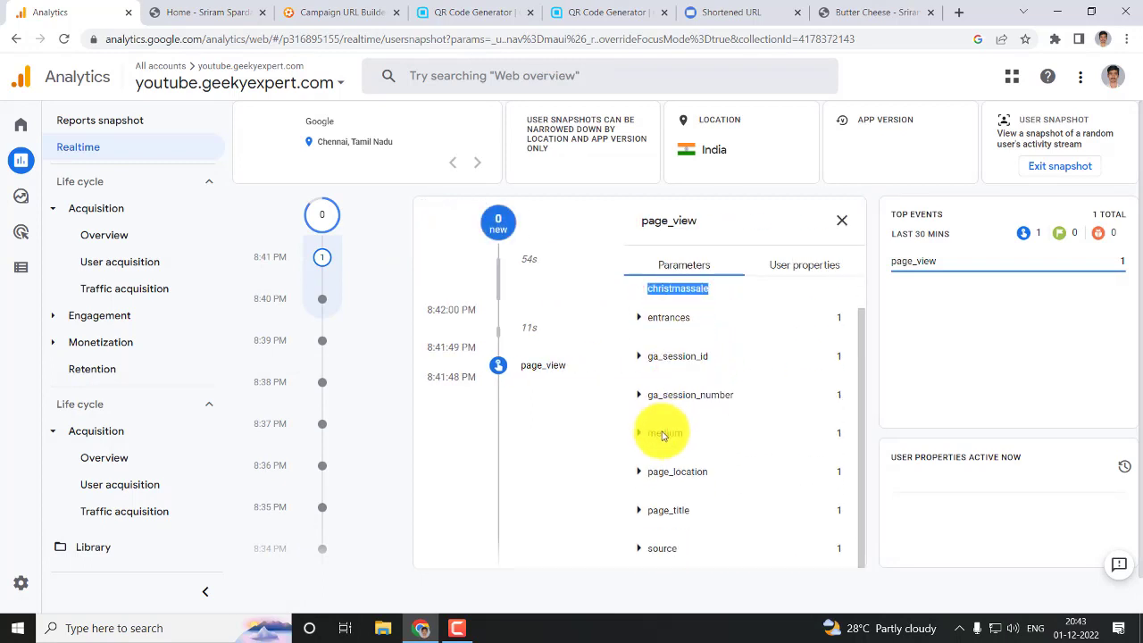
click(661, 431)
drag(649, 442, 707, 452)
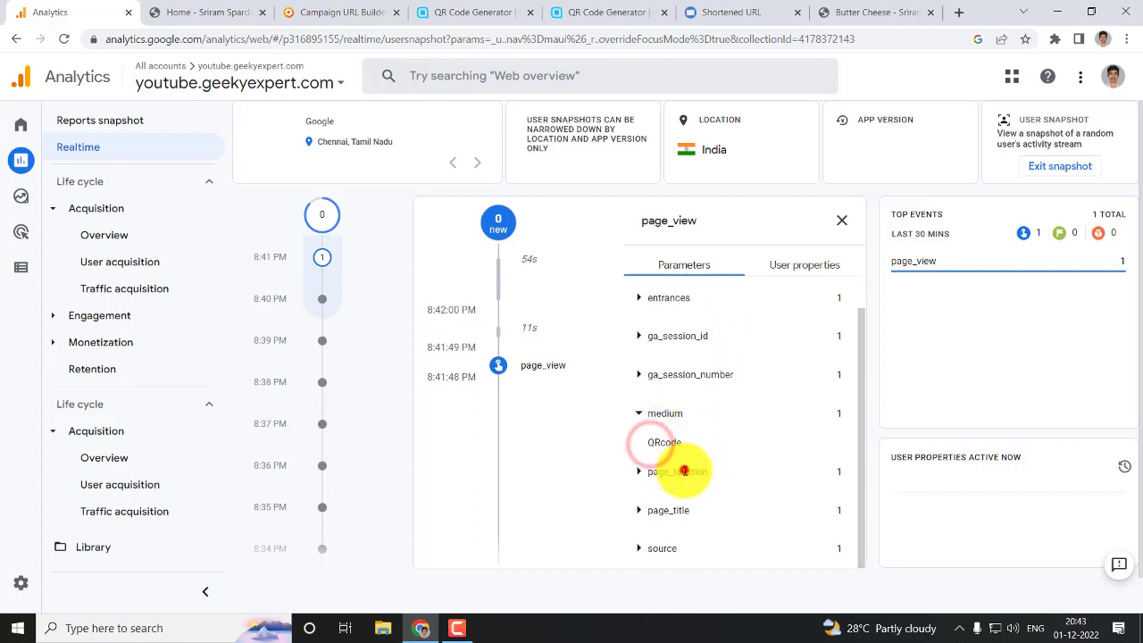
click(684, 470)
click(672, 520)
scroll(672, 517, down, 1)
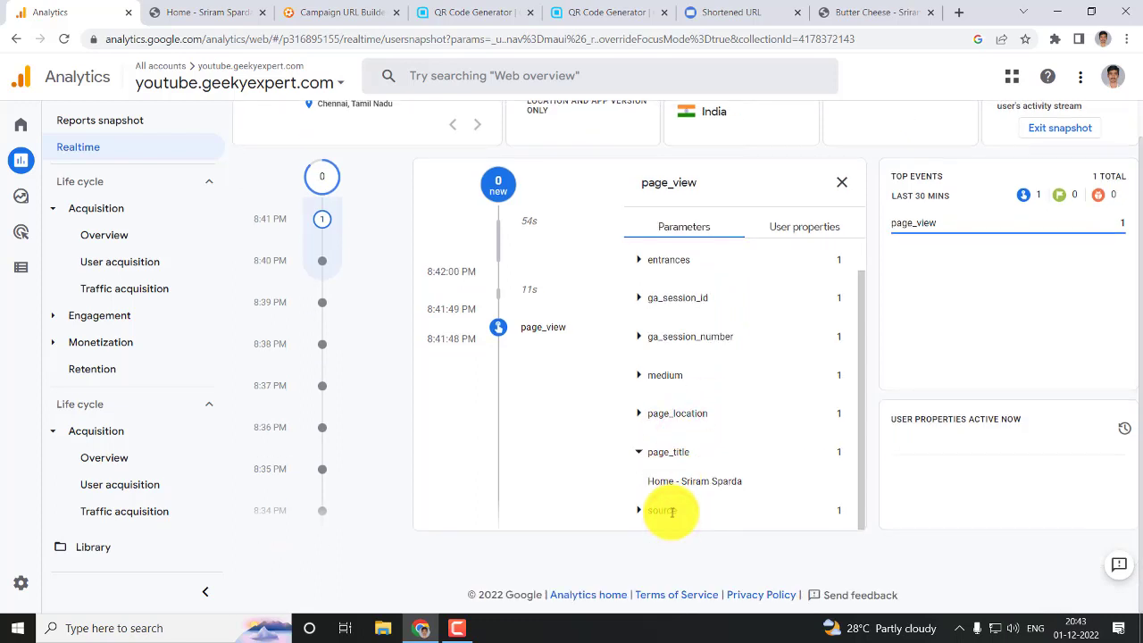
click(670, 512)
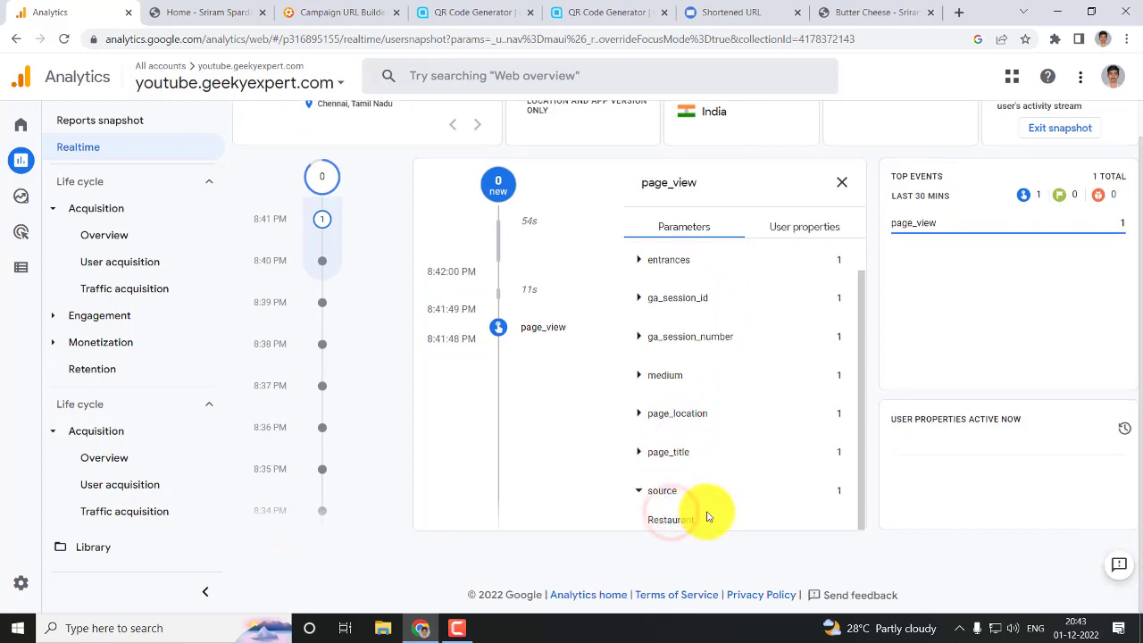
drag(708, 516, 649, 519)
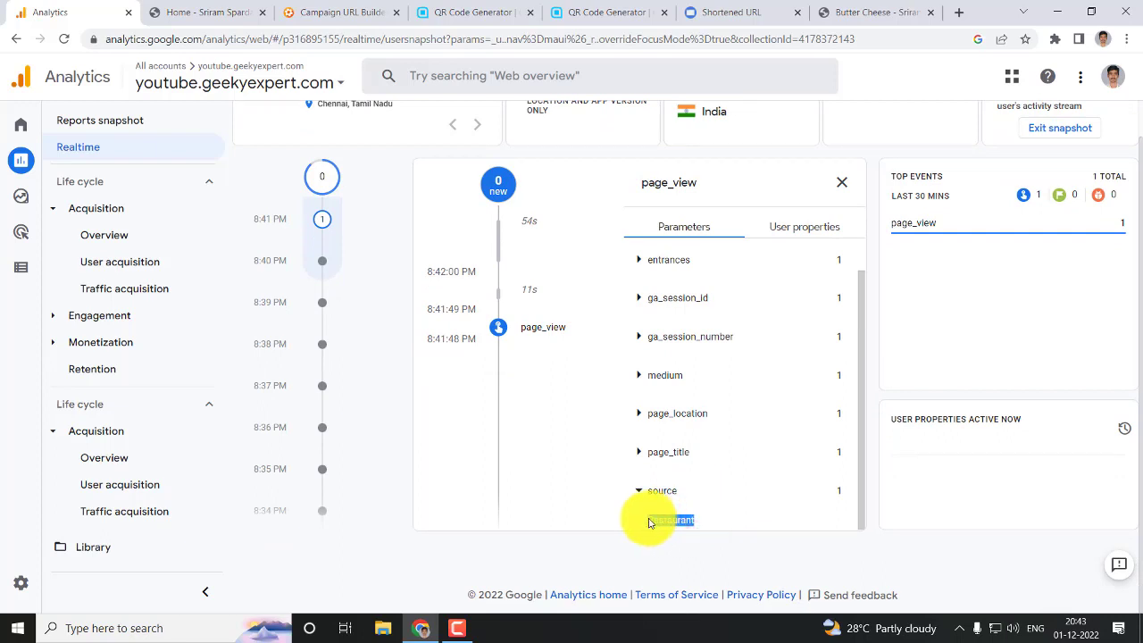
- Recheck the campaign, medium and source values among the page_view event's parameters
scroll(648, 520, up, 1)
scroll(661, 321, up, 1)
click(668, 288)
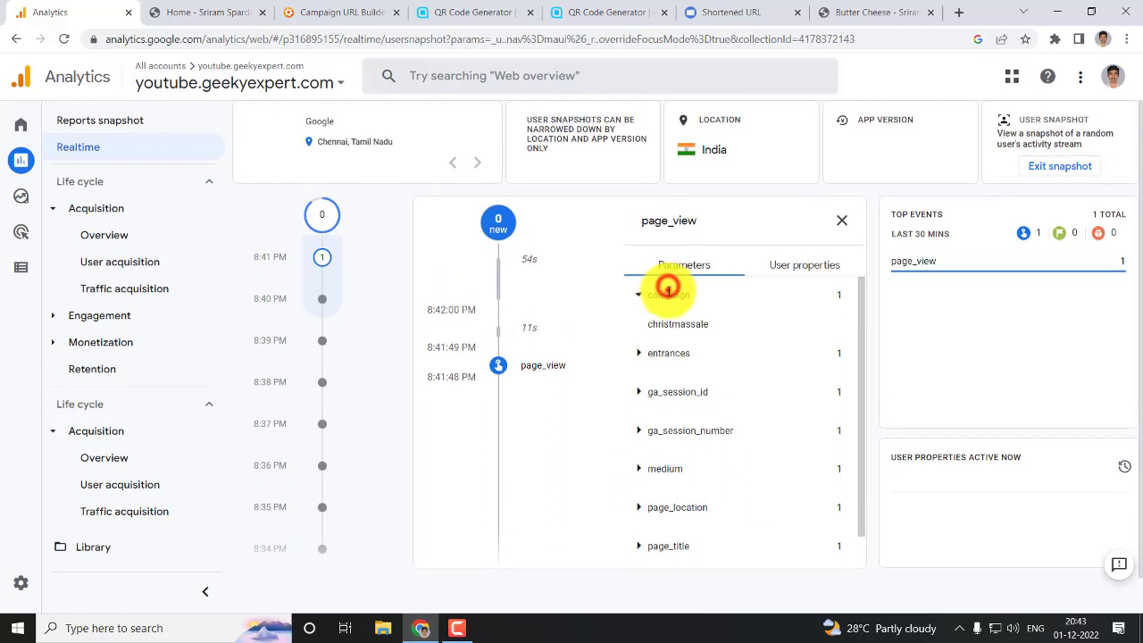
drag(658, 323, 699, 351)
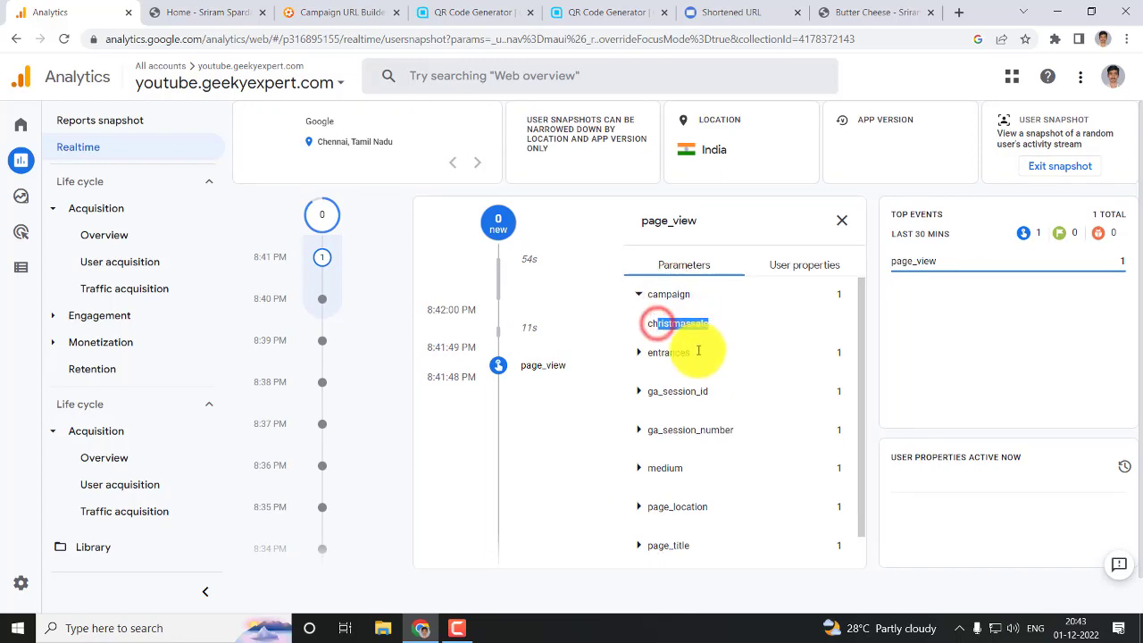
scroll(658, 437, down, 1)
click(660, 429)
scroll(661, 437, down, 1)
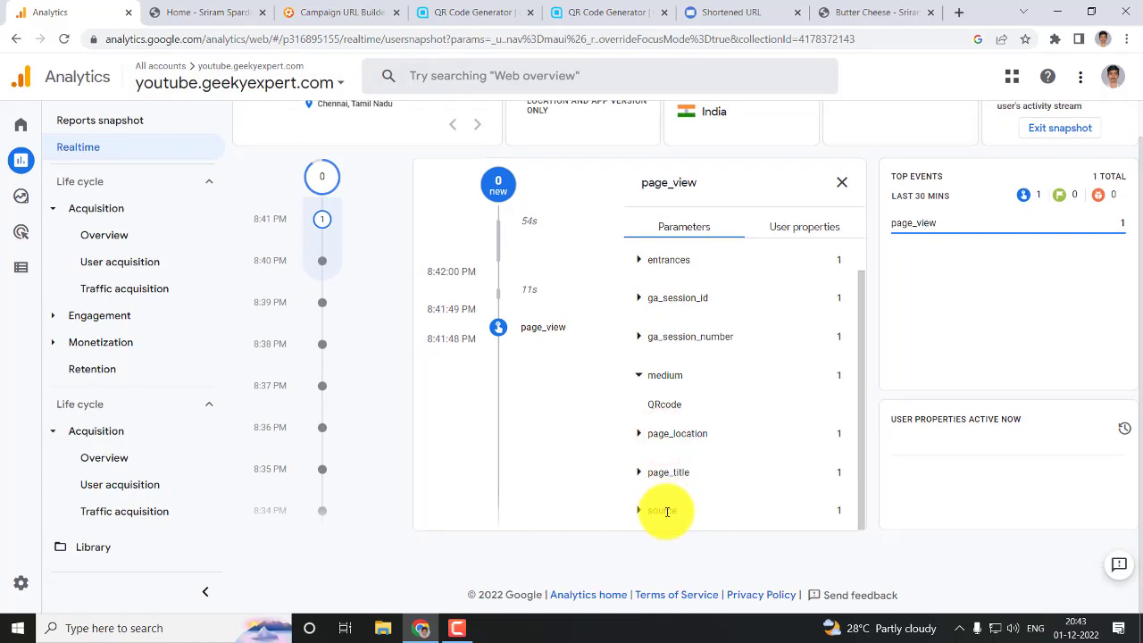
click(666, 512)
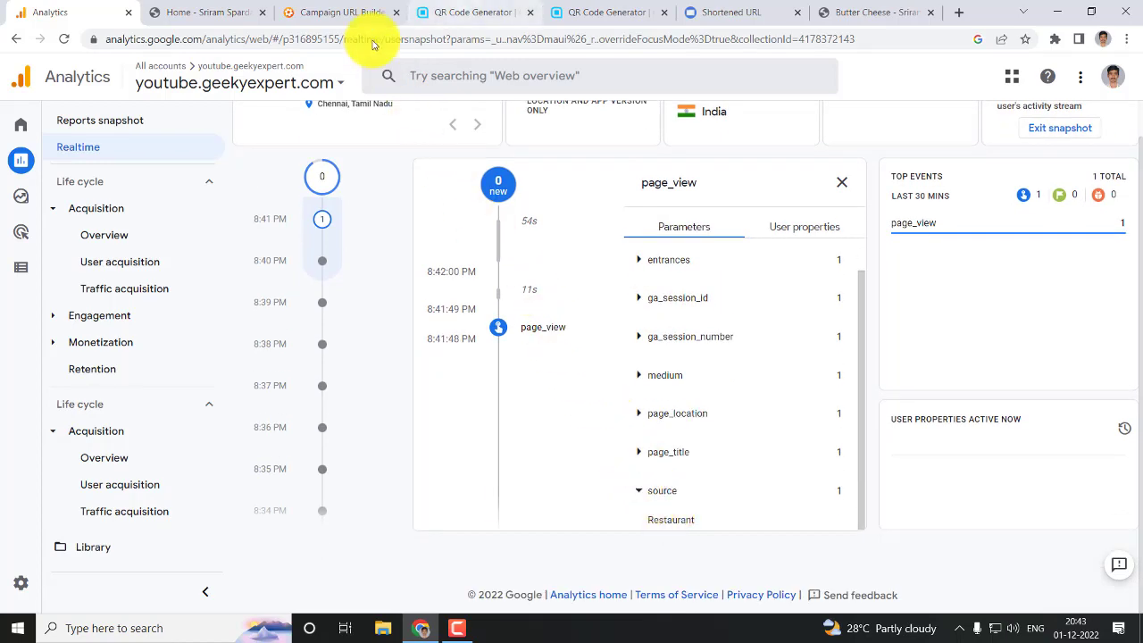
- Switch to the Campaign URL Builder and check the campaign source, medium and name against the values reported in Analytics
click(345, 8)
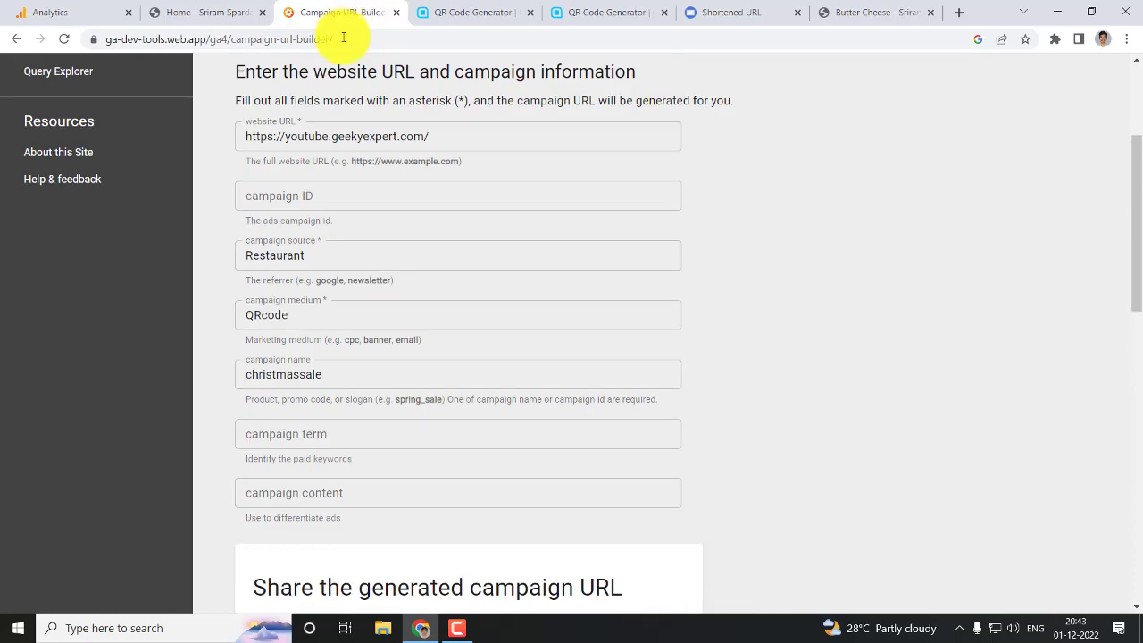
double_click(318, 262)
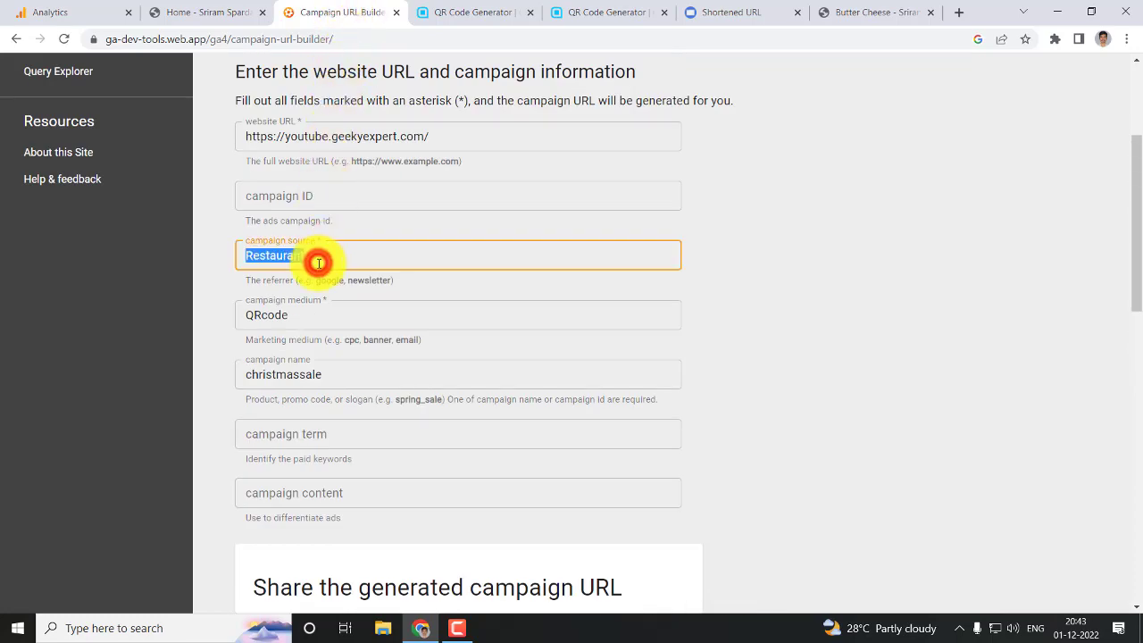
double_click(312, 315)
double_click(334, 376)
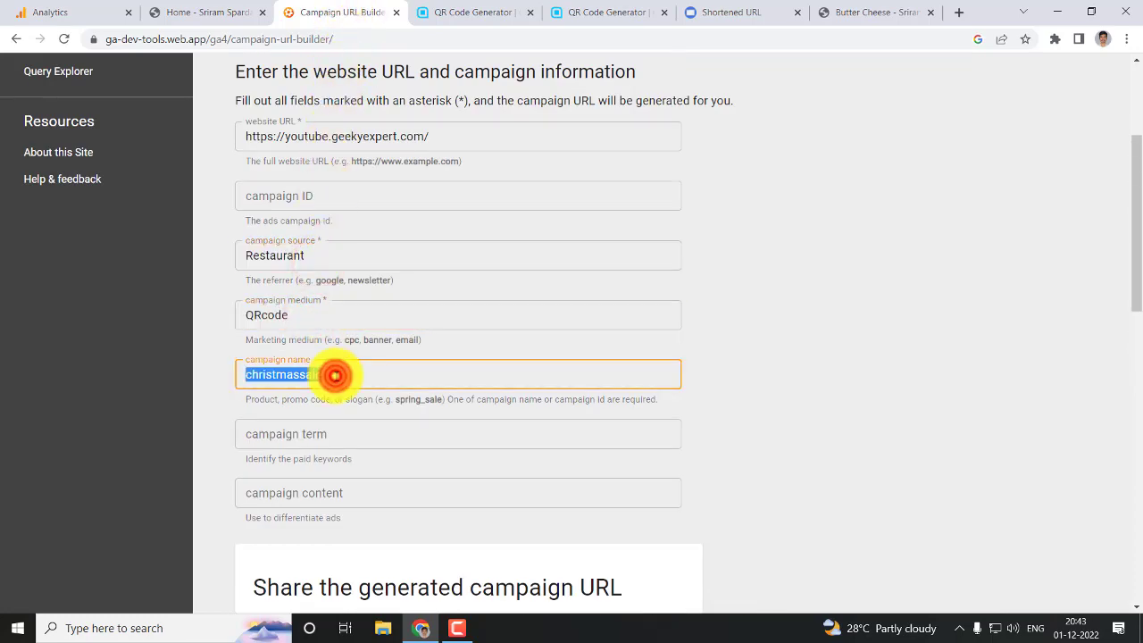
click(324, 255)
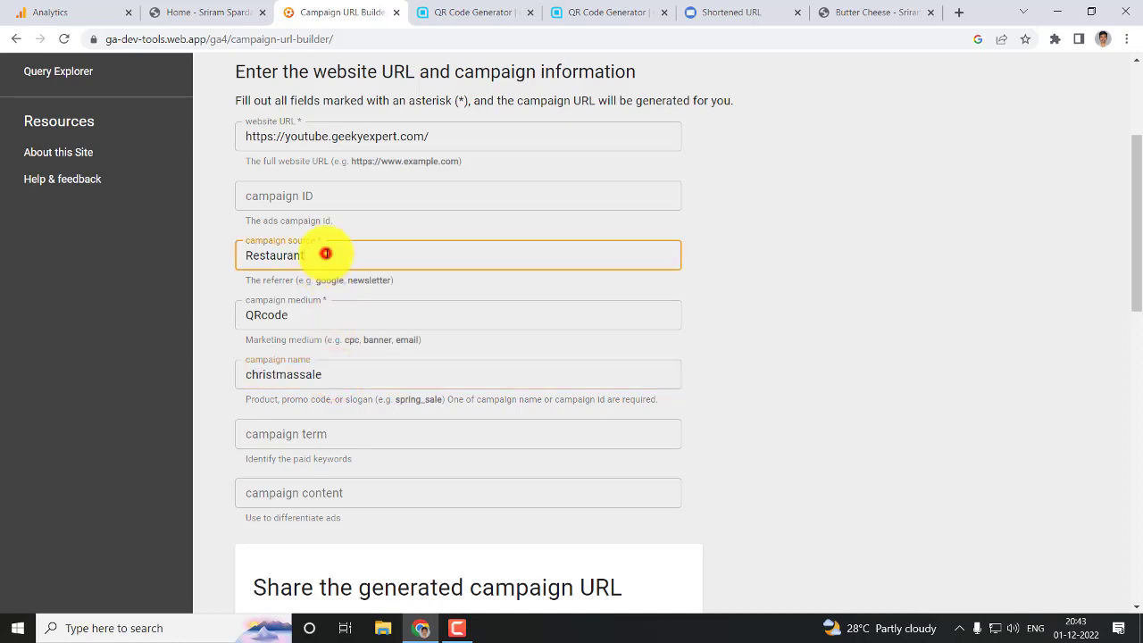
- Compare the campaign medium and name in the Campaign URL Builder with the page_view event's medium, source and campaign parameters in Google Analytics
click(334, 325)
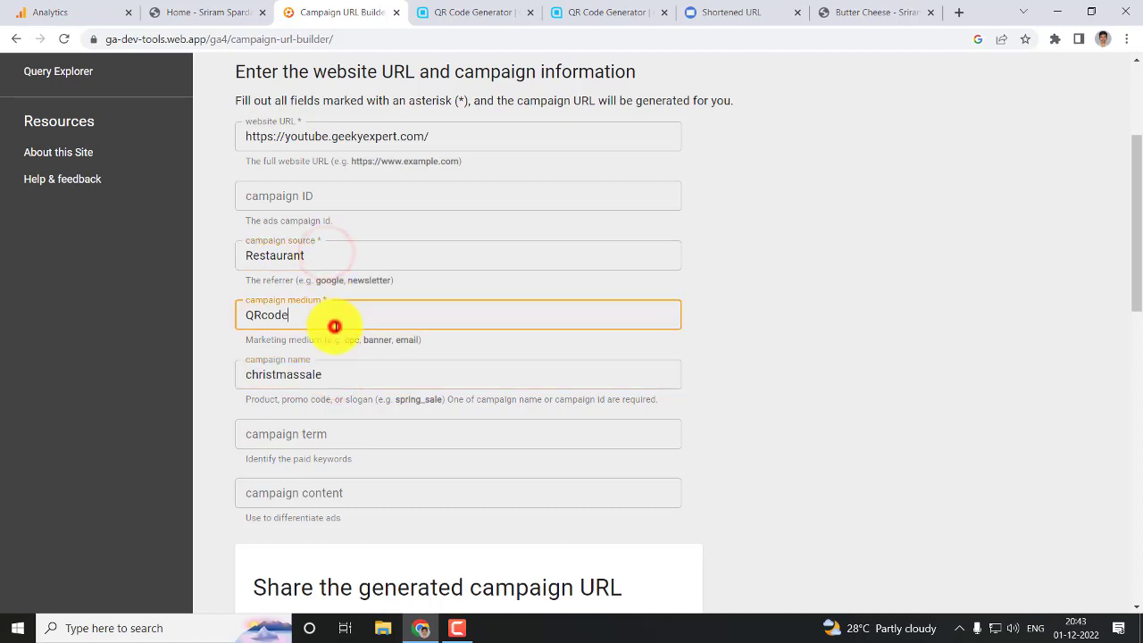
click(344, 374)
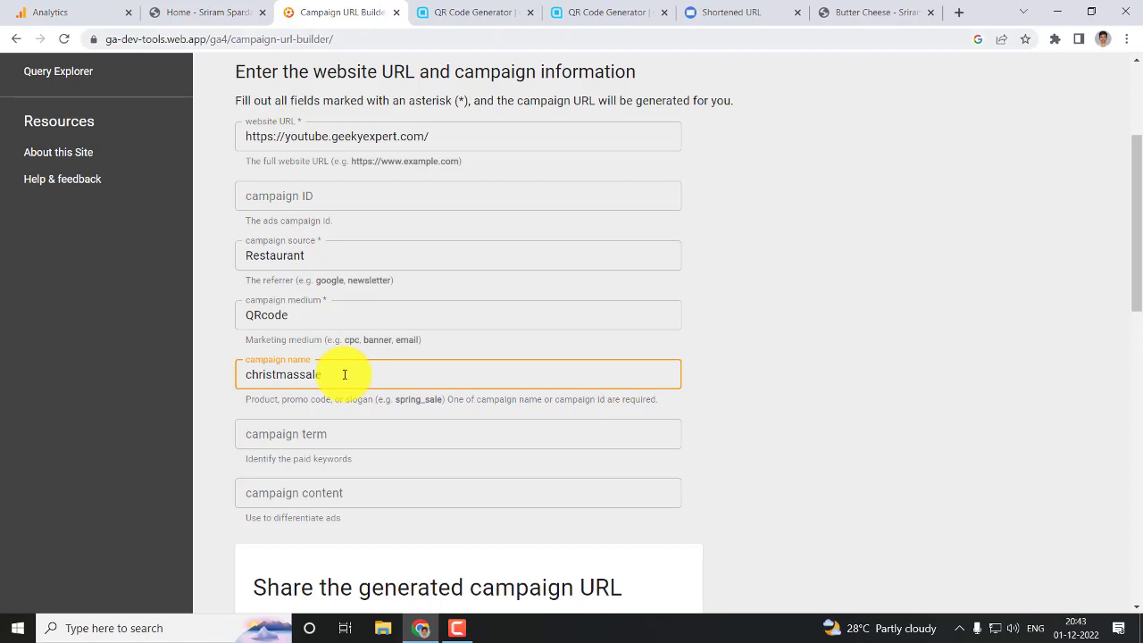
click(51, 11)
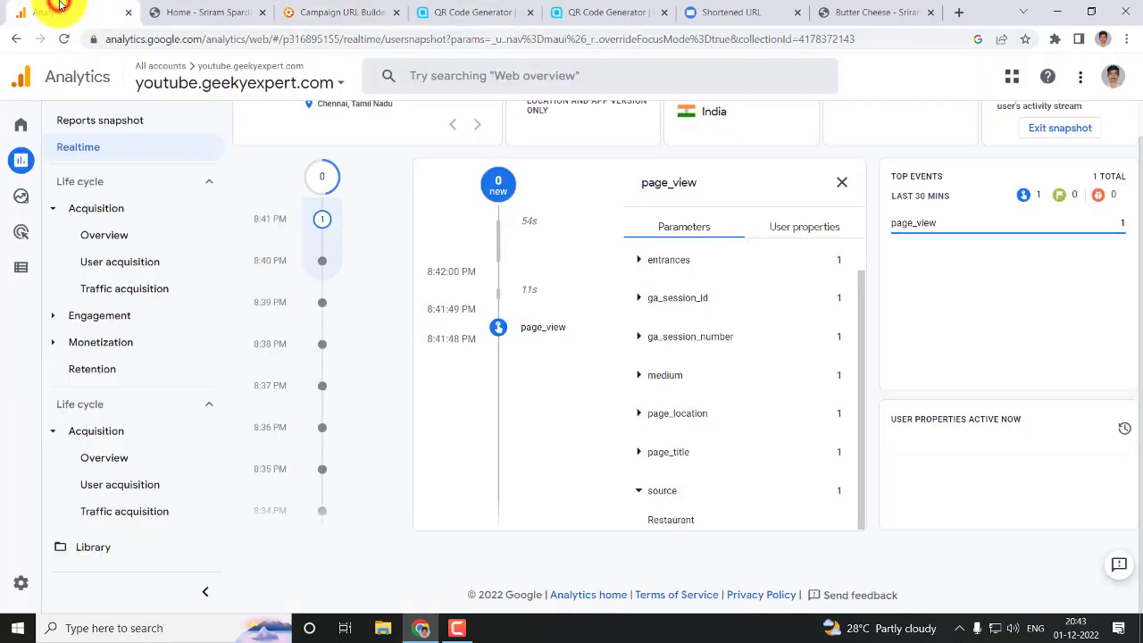
click(668, 375)
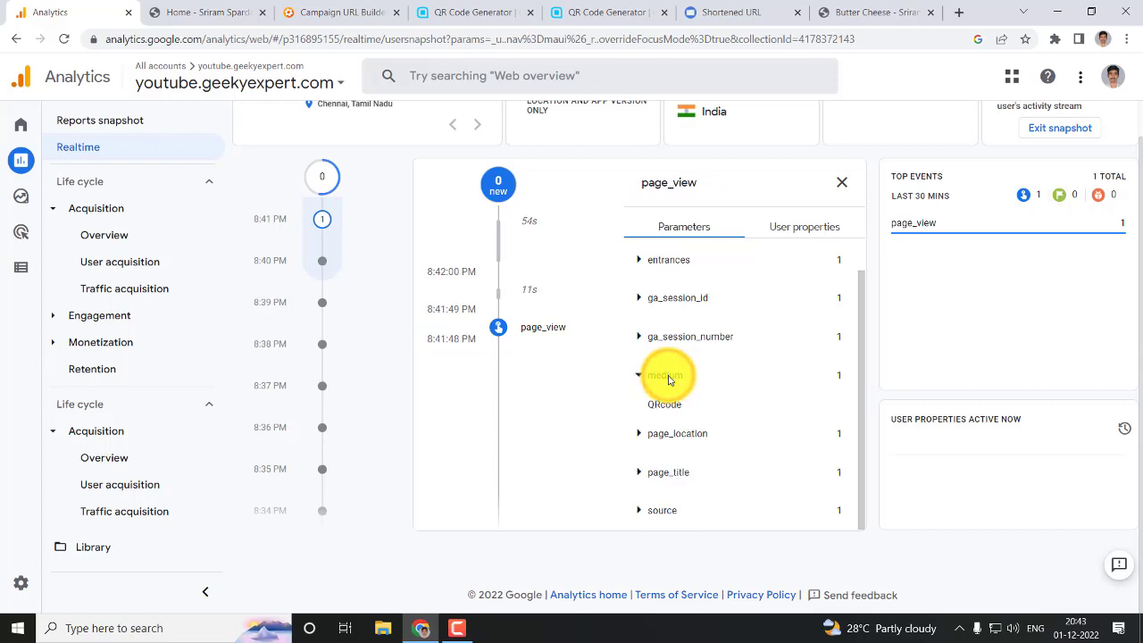
click(663, 510)
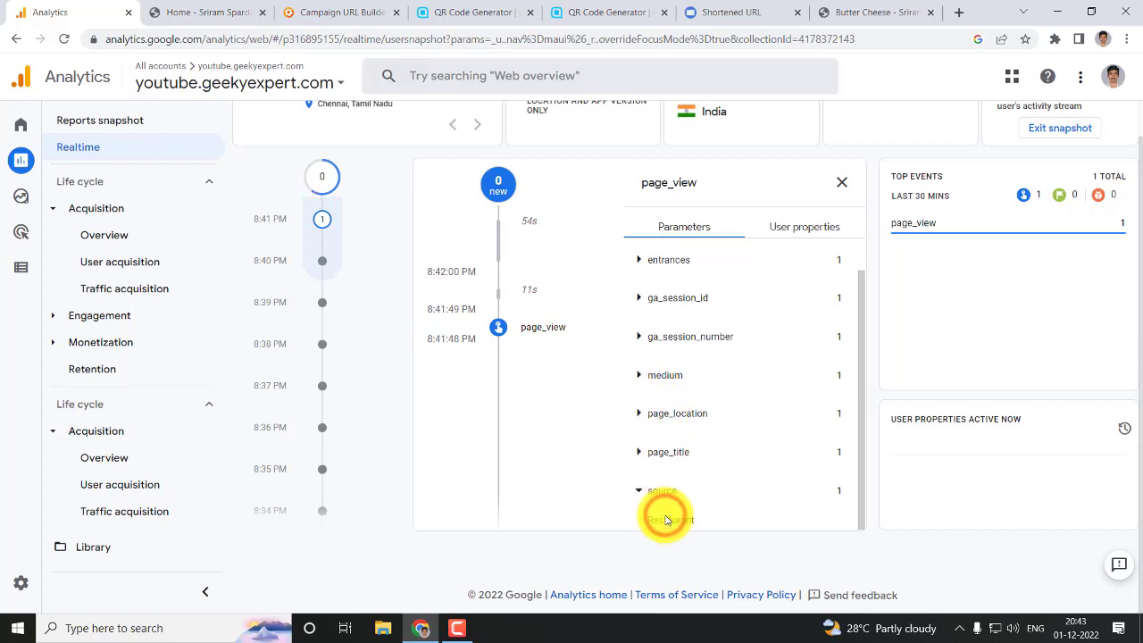
scroll(668, 429, up, 1)
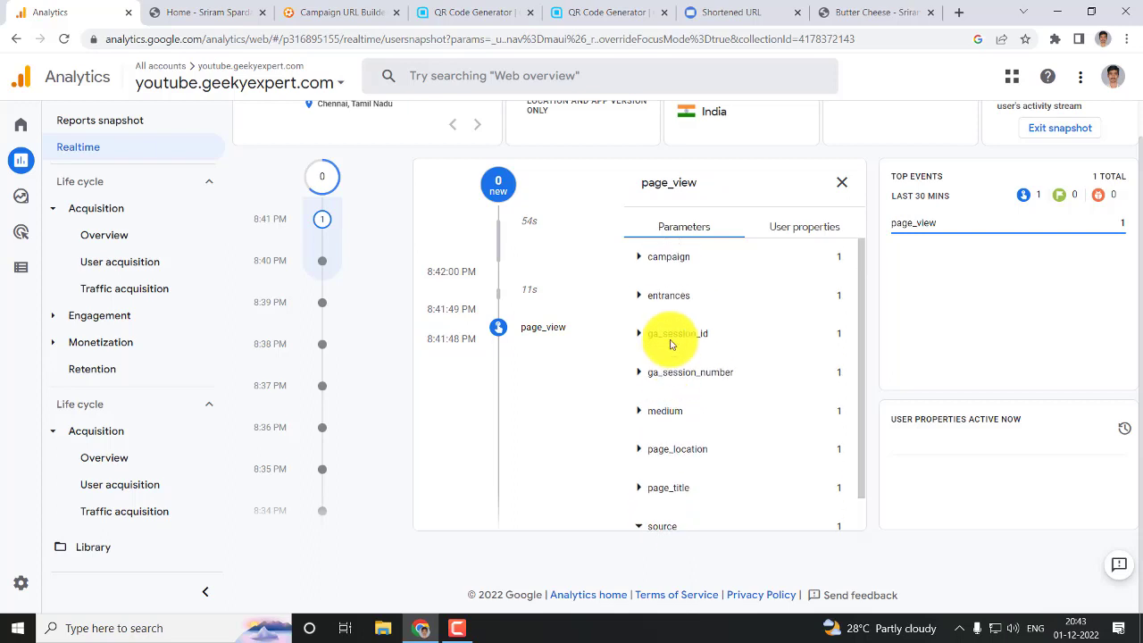
click(671, 257)
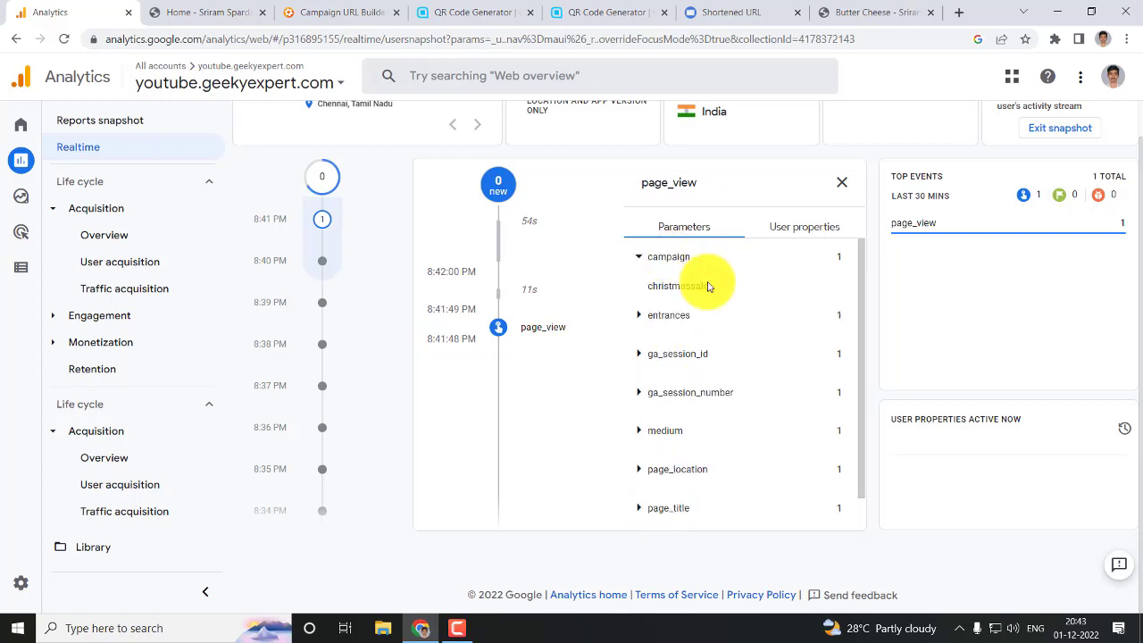
scroll(707, 283, up, 1)
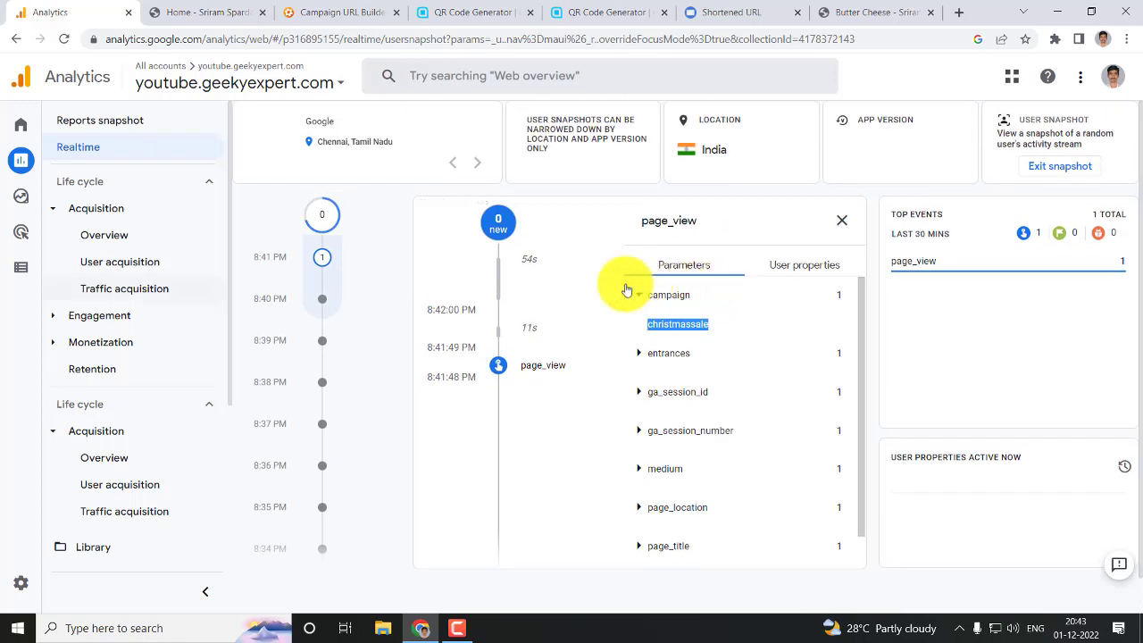
- Open the Traffic acquisition report and set its table's primary dimension to Session source / medium
click(131, 302)
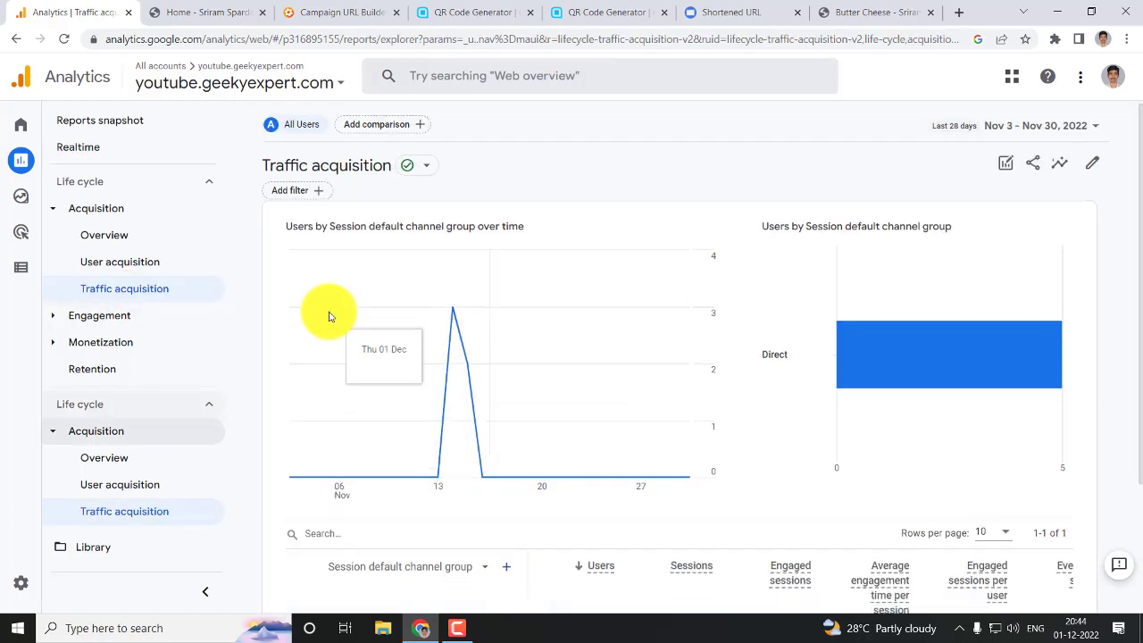
scroll(327, 312, down, 2)
click(402, 402)
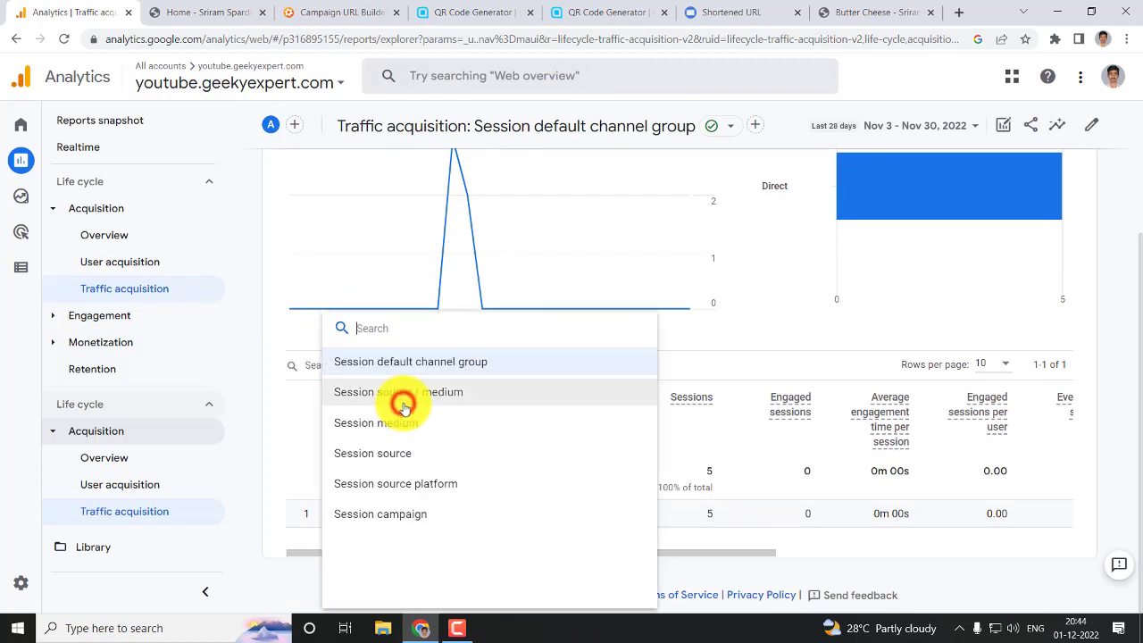
click(408, 401)
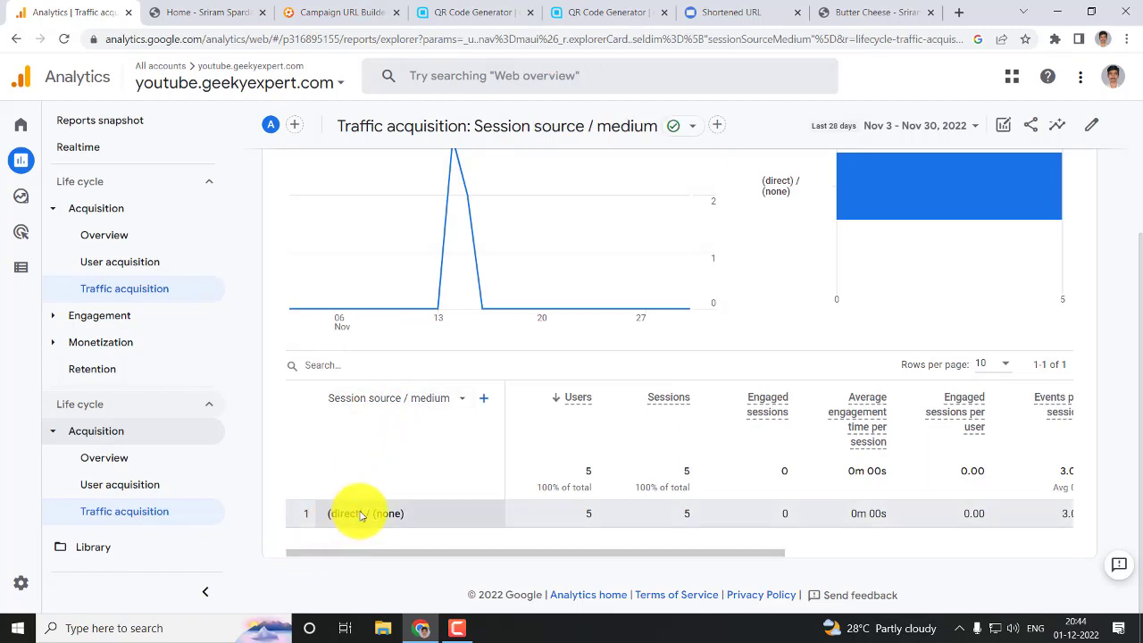
- Examine the source / medium row and its metrics across the whole traffic table, up to total revenue
drag(358, 511, 342, 514)
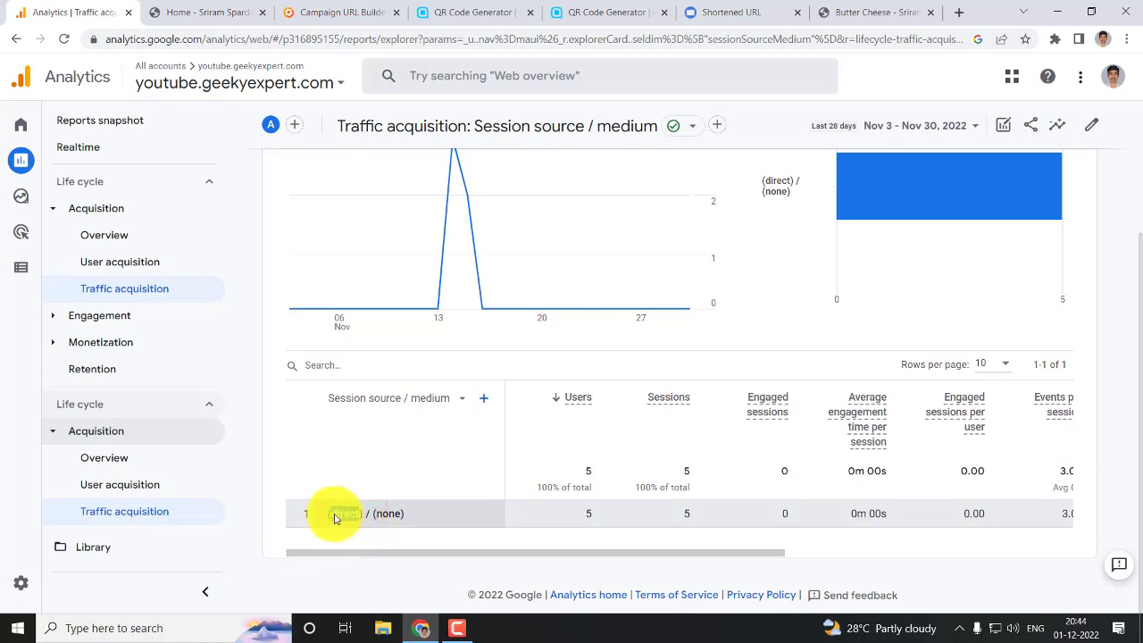
drag(378, 515, 402, 520)
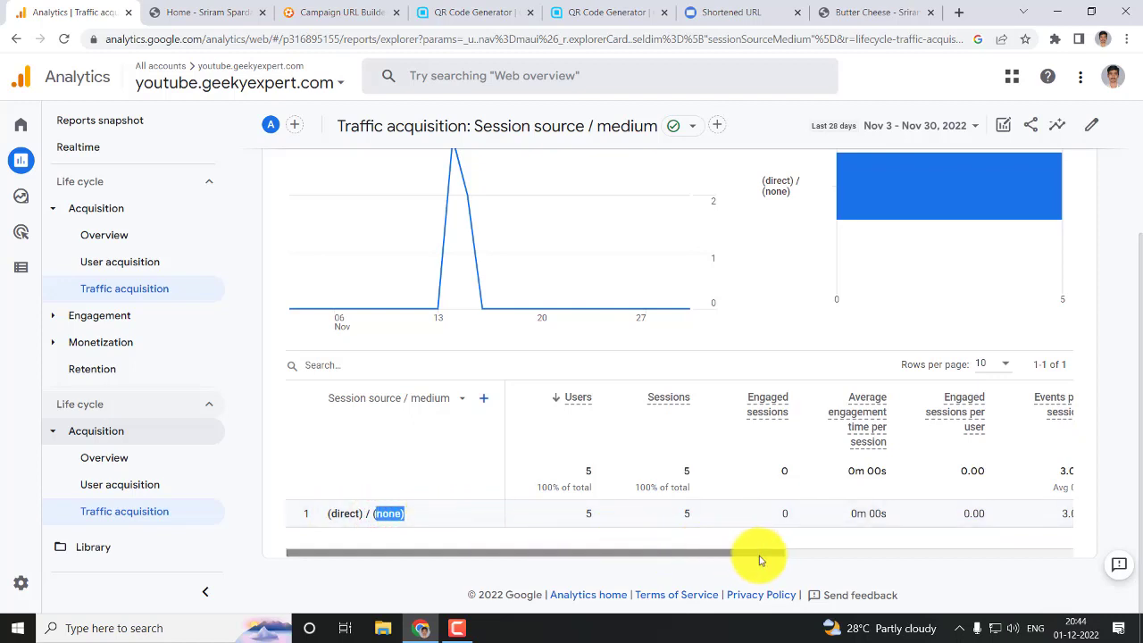
drag(767, 555, 1130, 557)
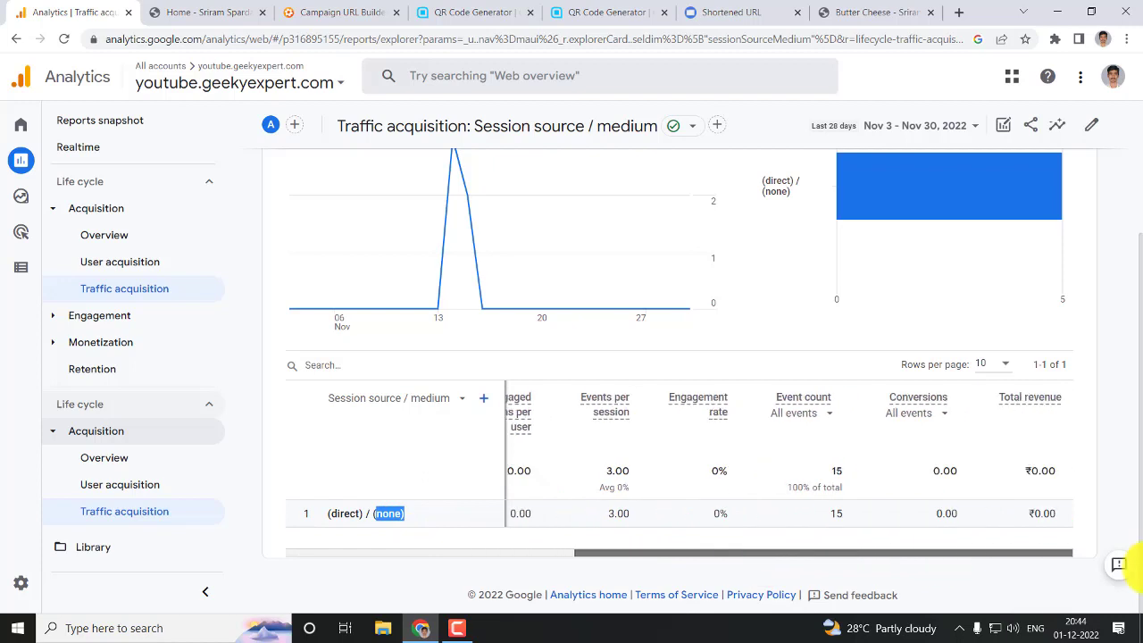
drag(613, 554, 307, 544)
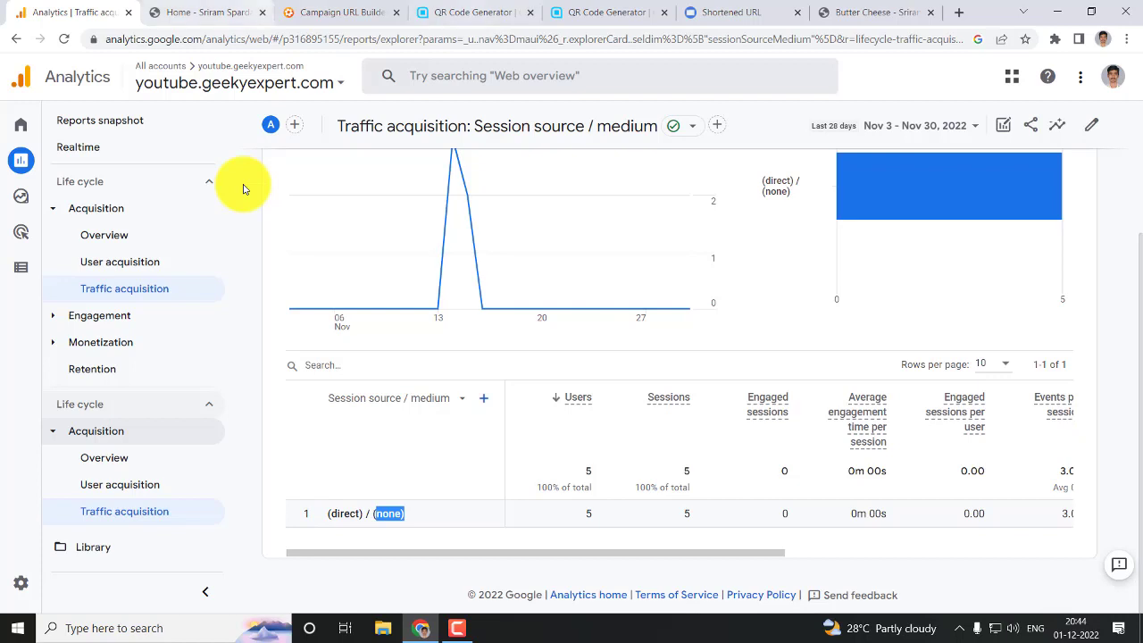
- Read the Traffic acquisition report's data sampling information and close it
click(693, 133)
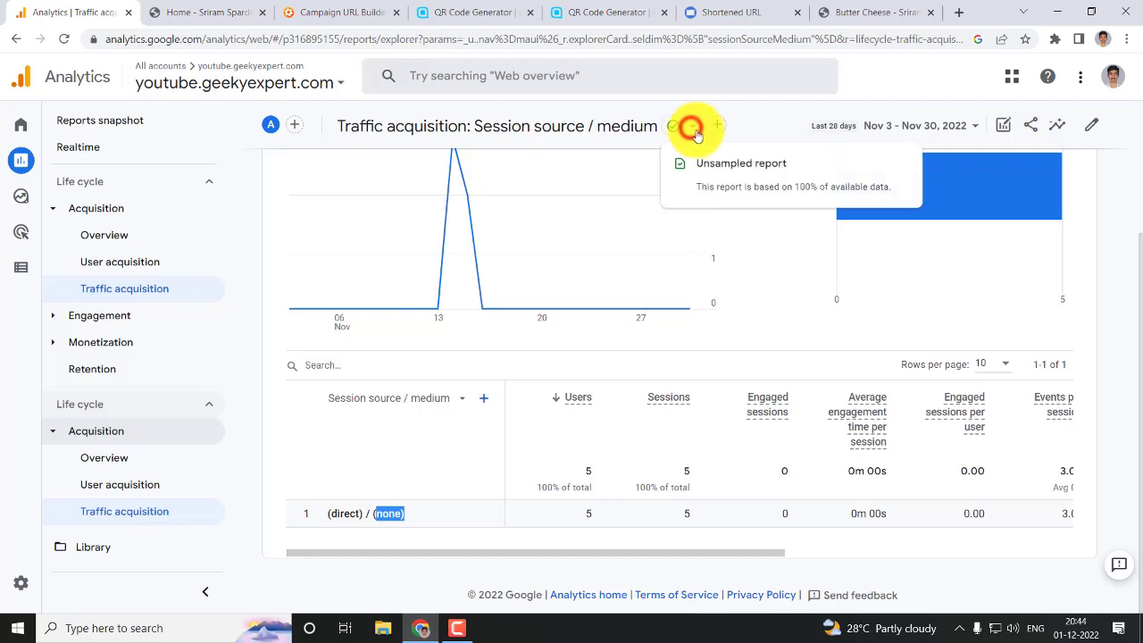
drag(823, 187, 889, 188)
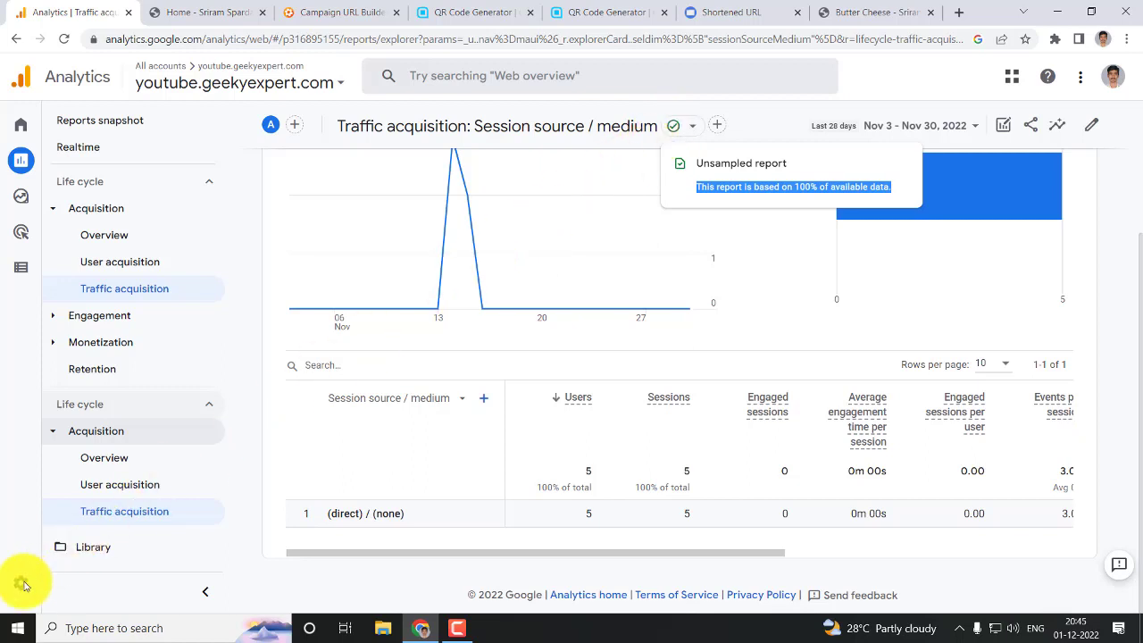
click(616, 143)
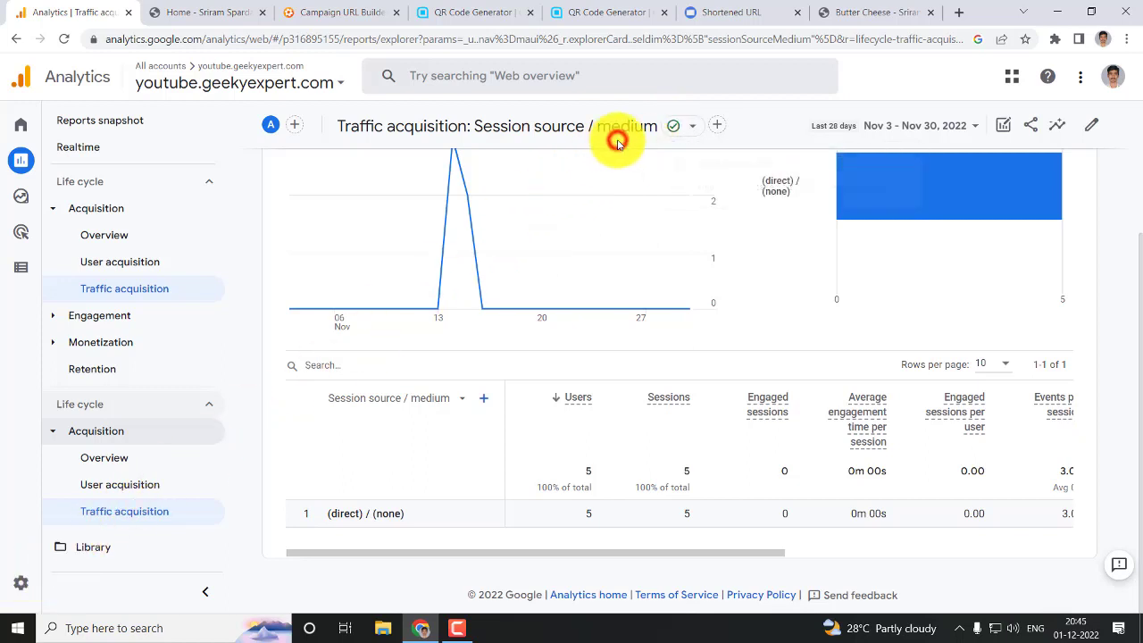
- Open the property's Reporting Identity settings in Admin, show all identity options and read the Device-based description
click(30, 588)
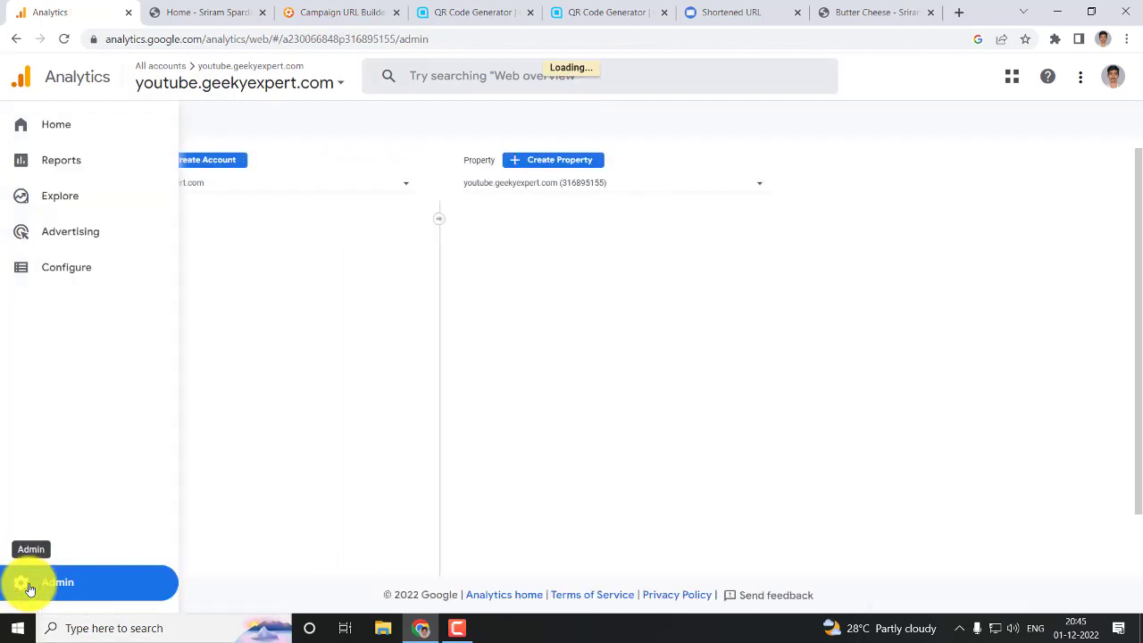
scroll(617, 408, down, 2)
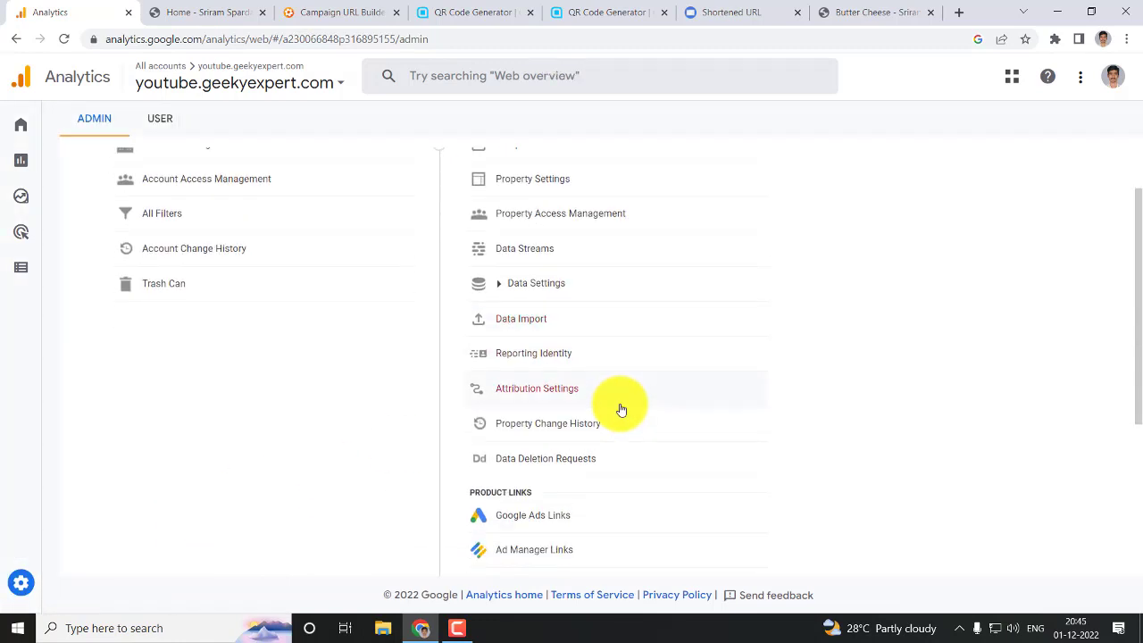
click(606, 355)
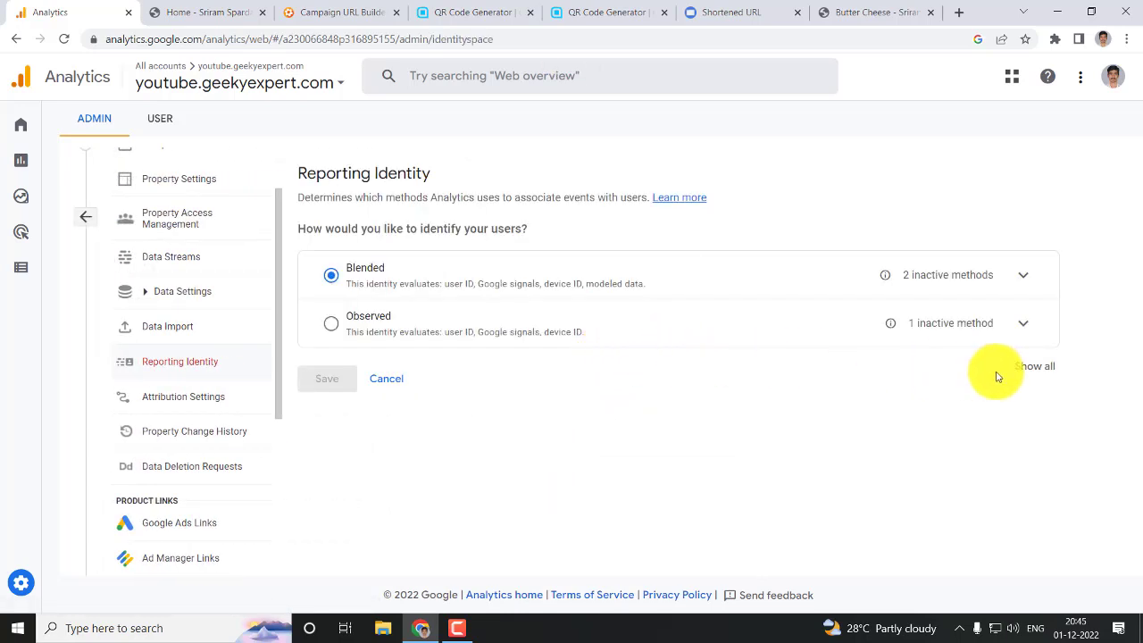
click(1040, 373)
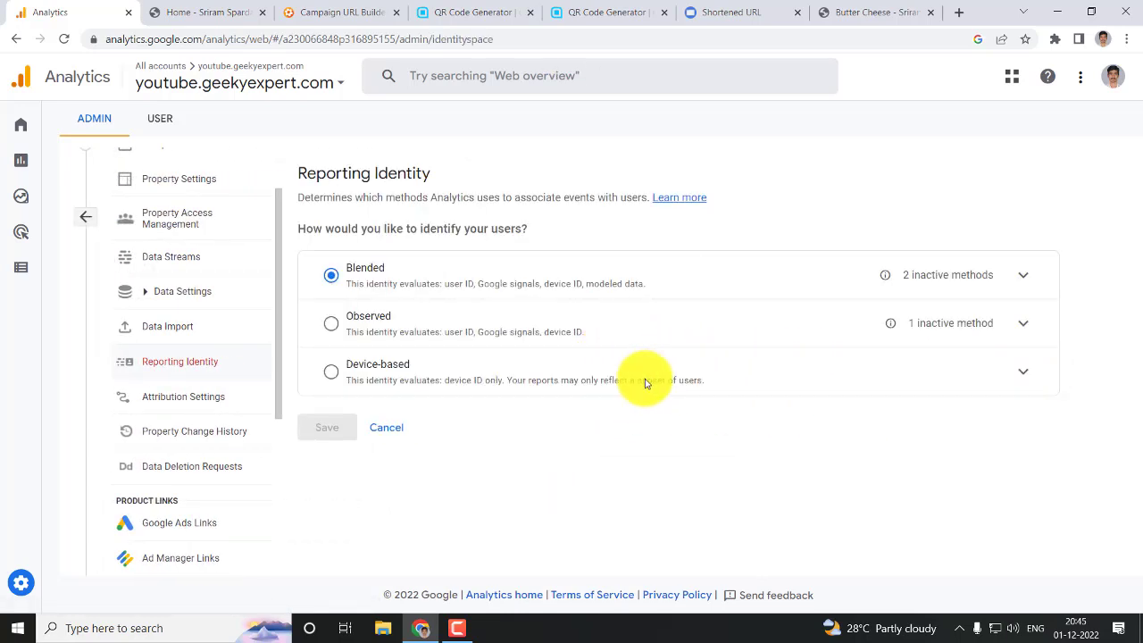
drag(406, 381, 706, 382)
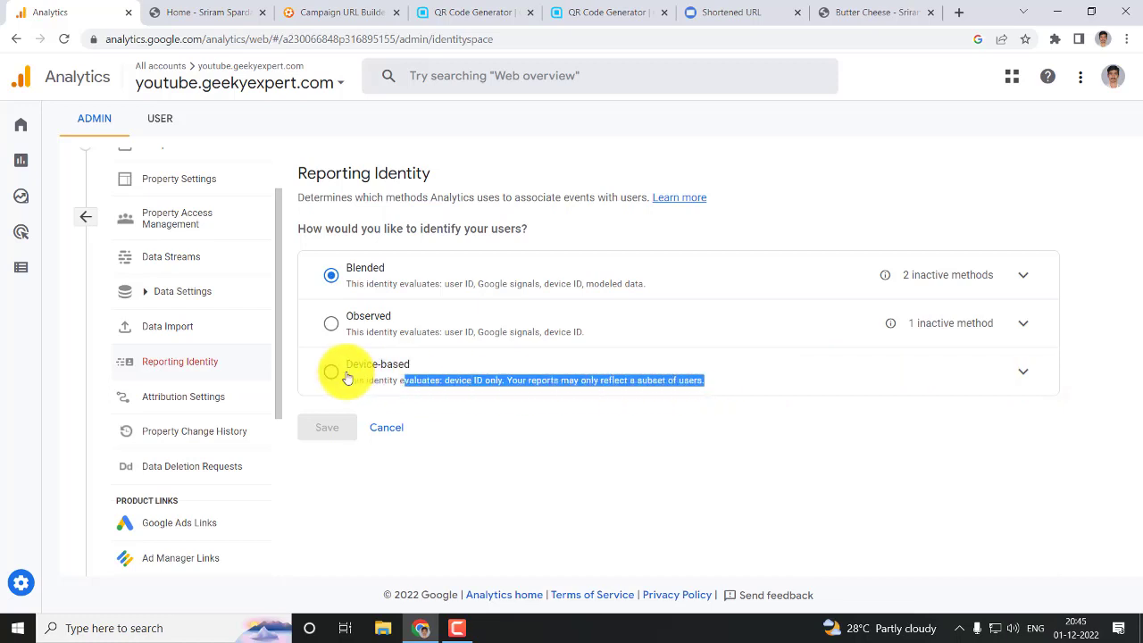
- Expand the Observed and Blended identity options and examine the identification methods each one uses
click(1002, 321)
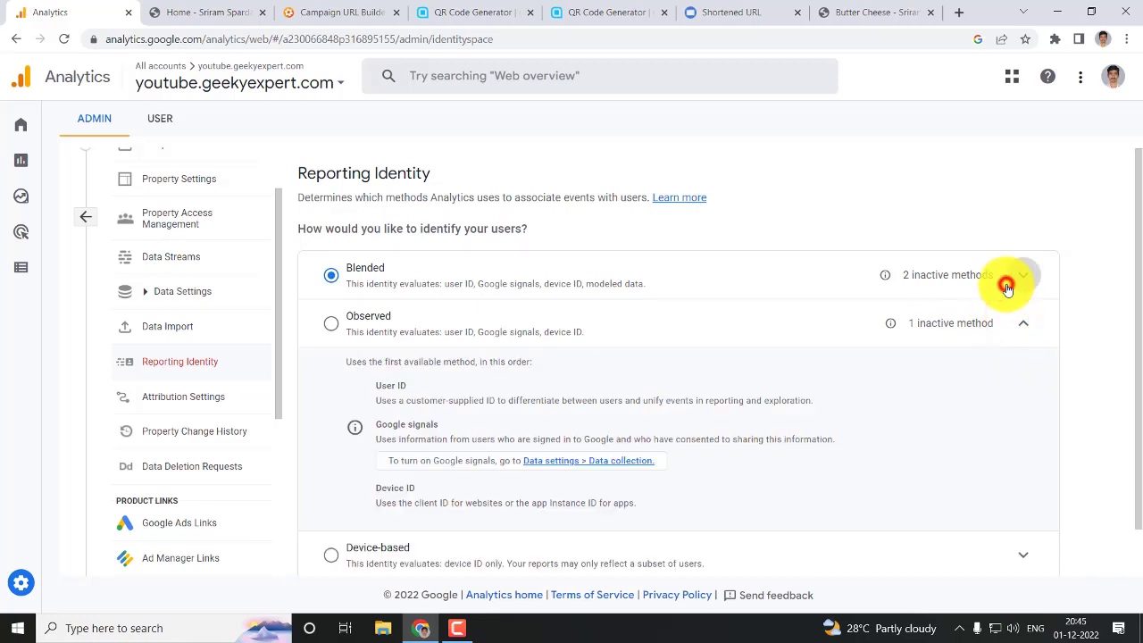
click(1008, 288)
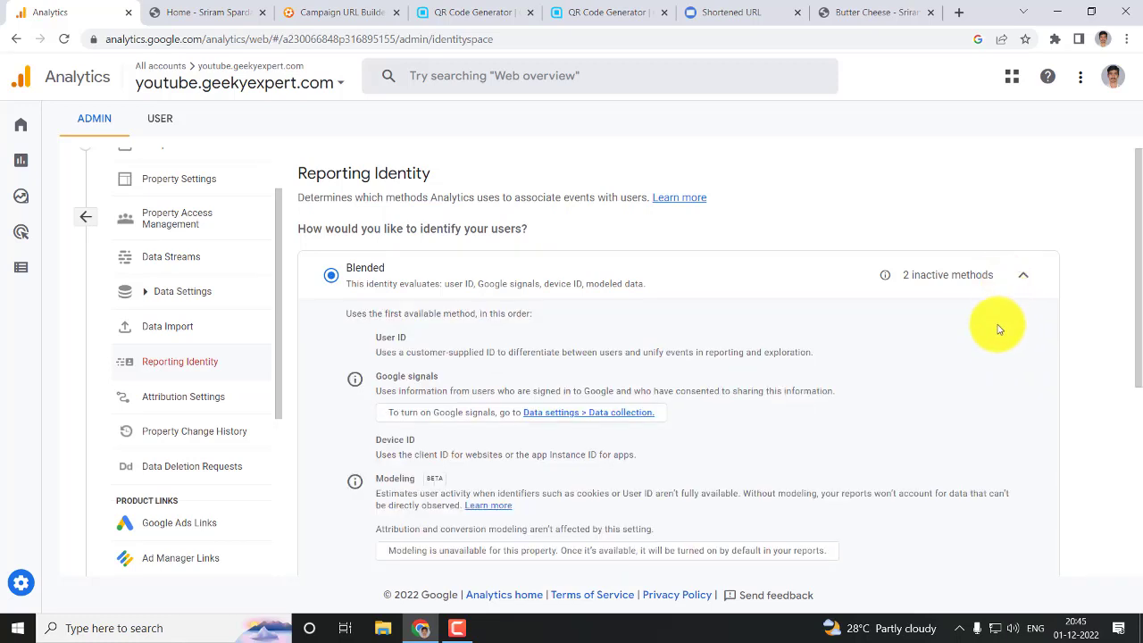
scroll(993, 350, down, 1)
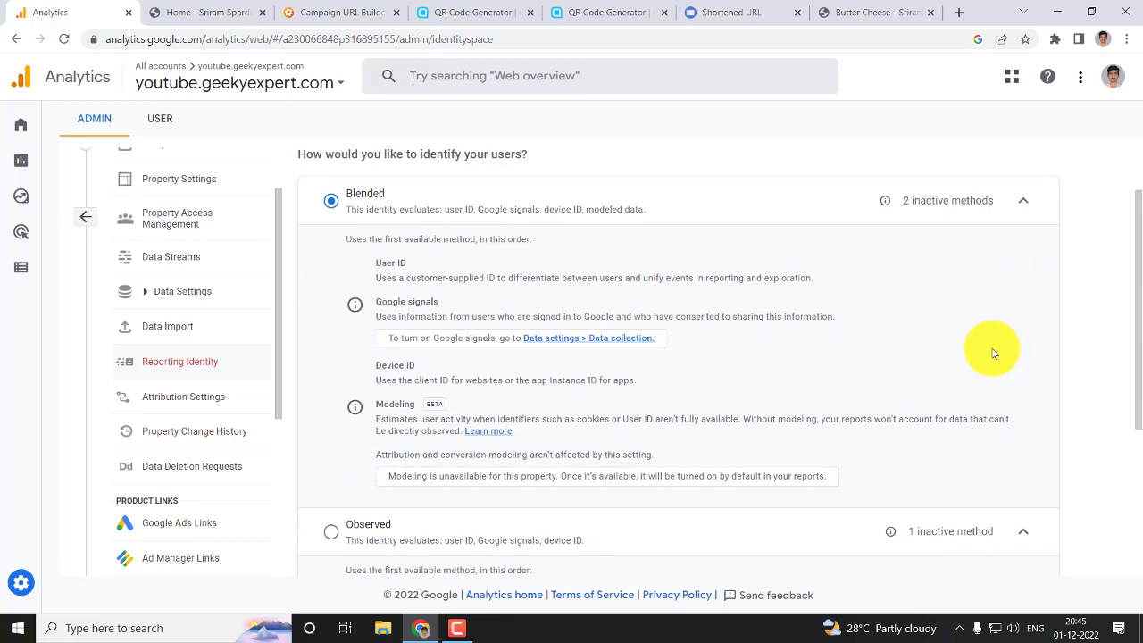
scroll(993, 351, down, 3)
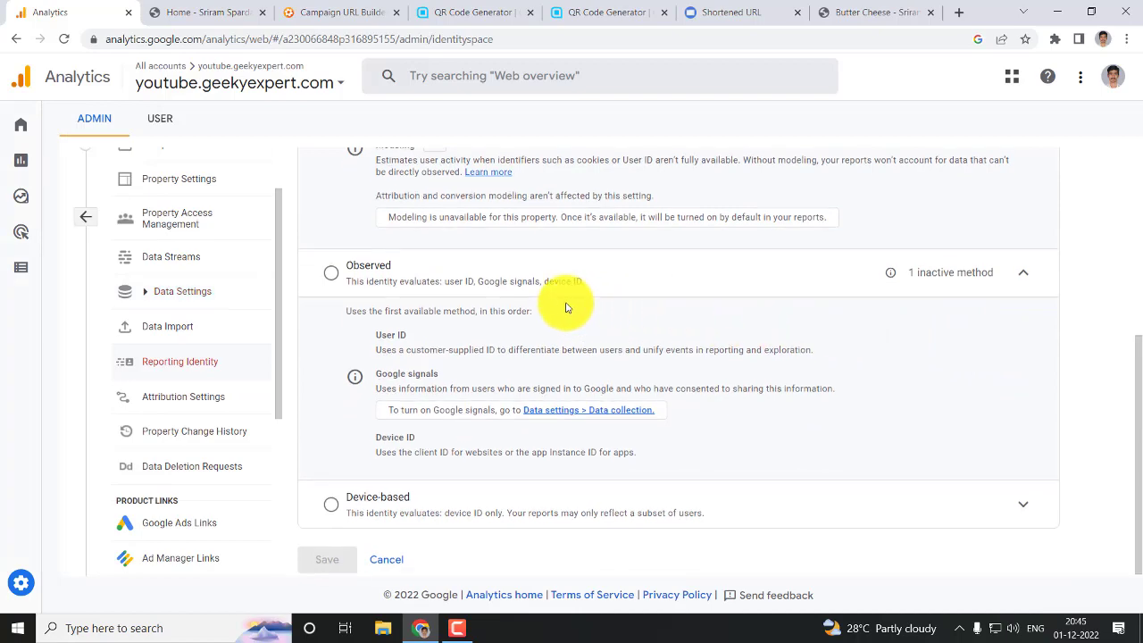
scroll(562, 306, up, 1)
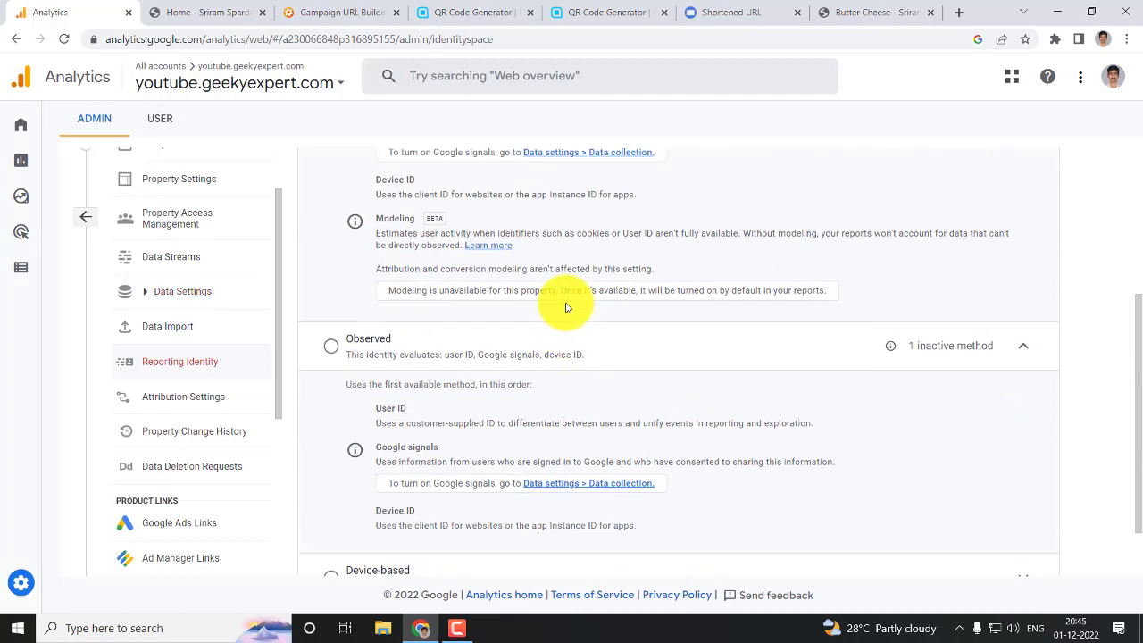
- Follow the Observed option's Google signals link to the data collection settings and expand the advanced ads personalization settings
click(555, 483)
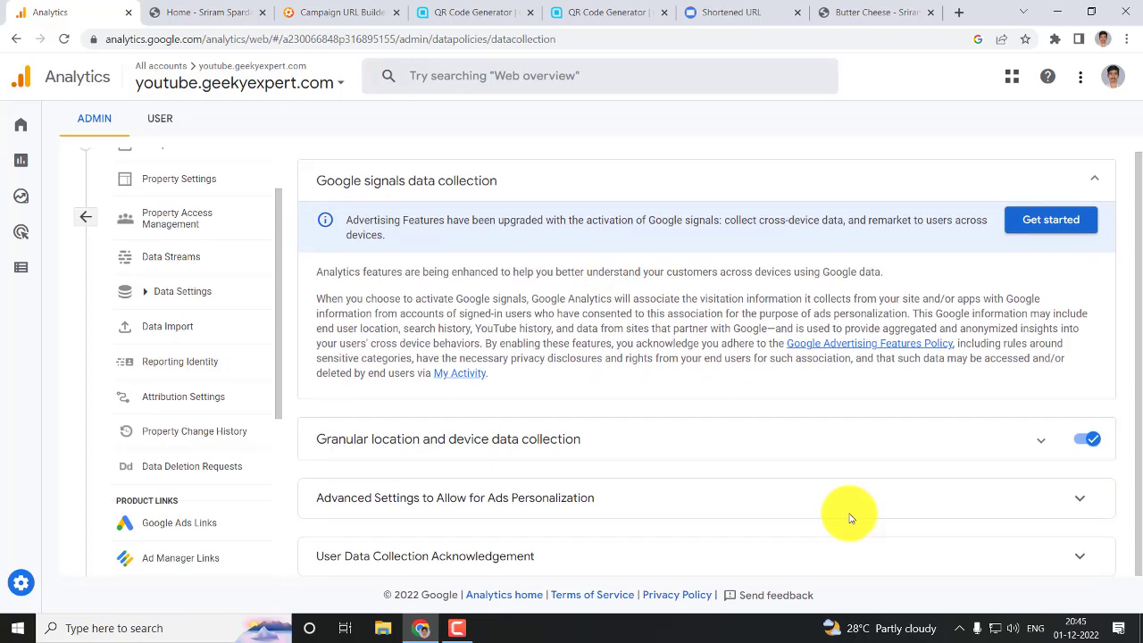
click(851, 517)
click(760, 509)
click(1091, 501)
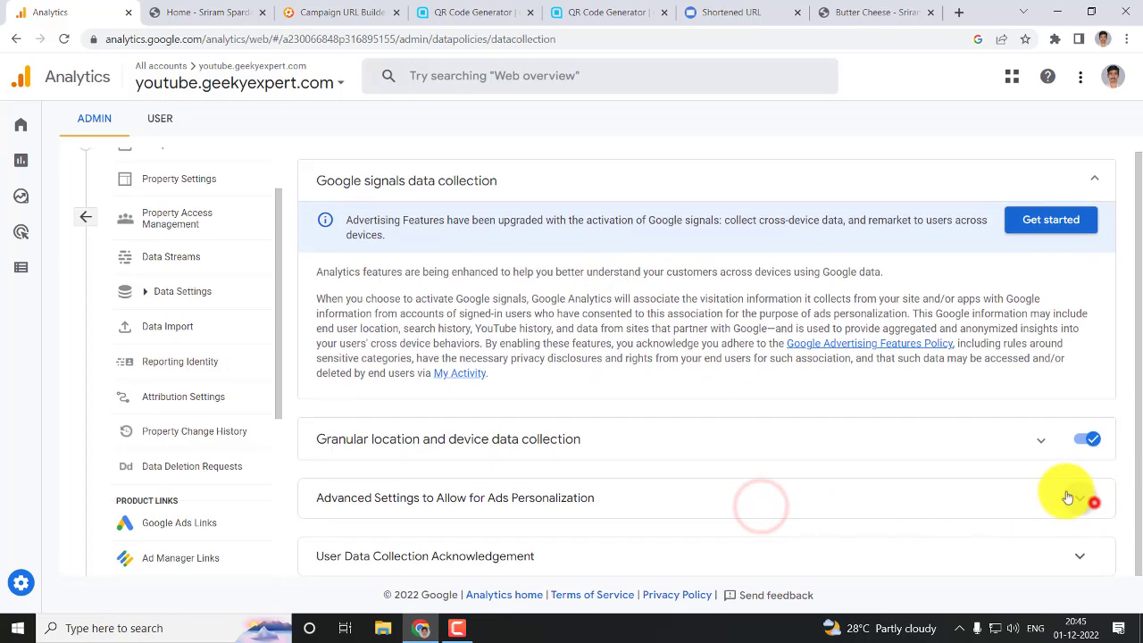
scroll(970, 454, down, 3)
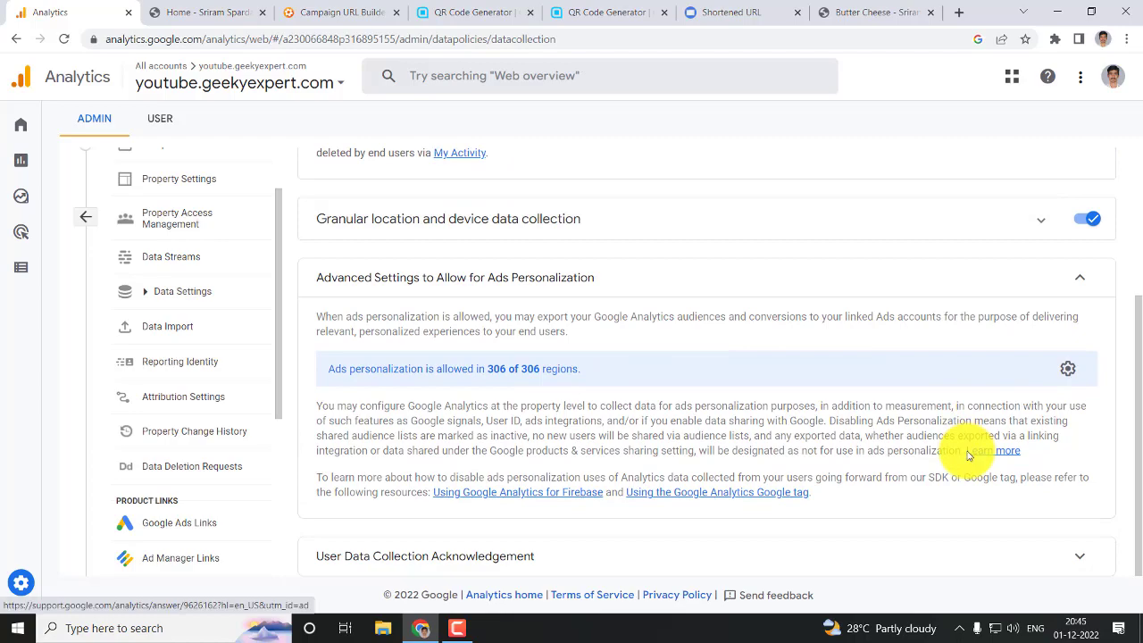
- Expand the User Data Collection Acknowledgement and acknowledge it for the property
click(1066, 547)
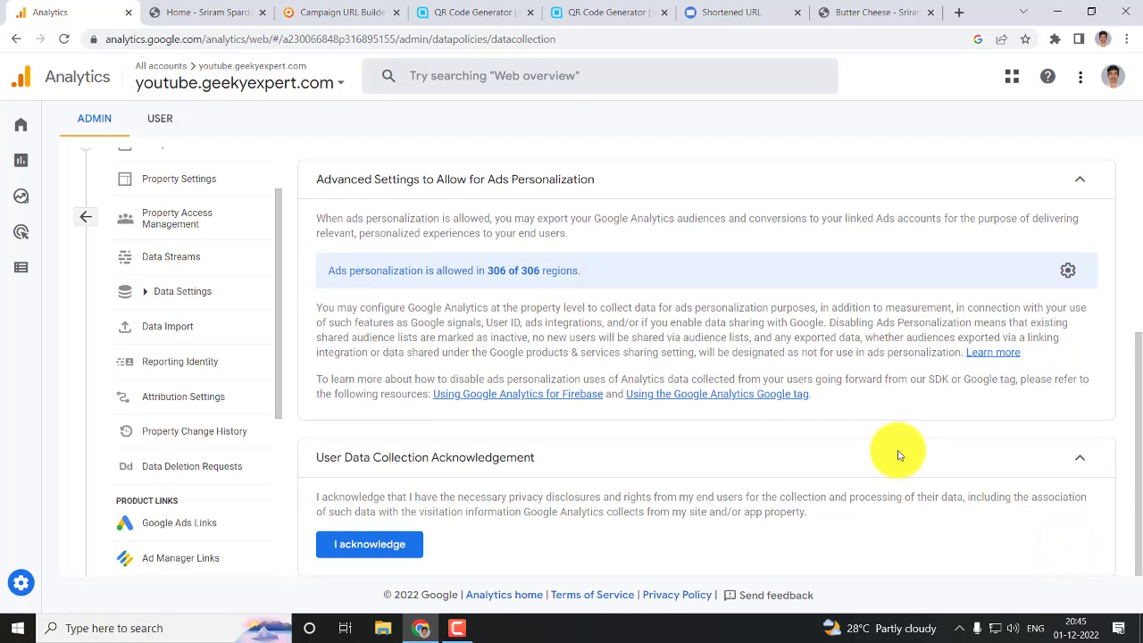
scroll(900, 456, up, 3)
scroll(585, 211, down, 3)
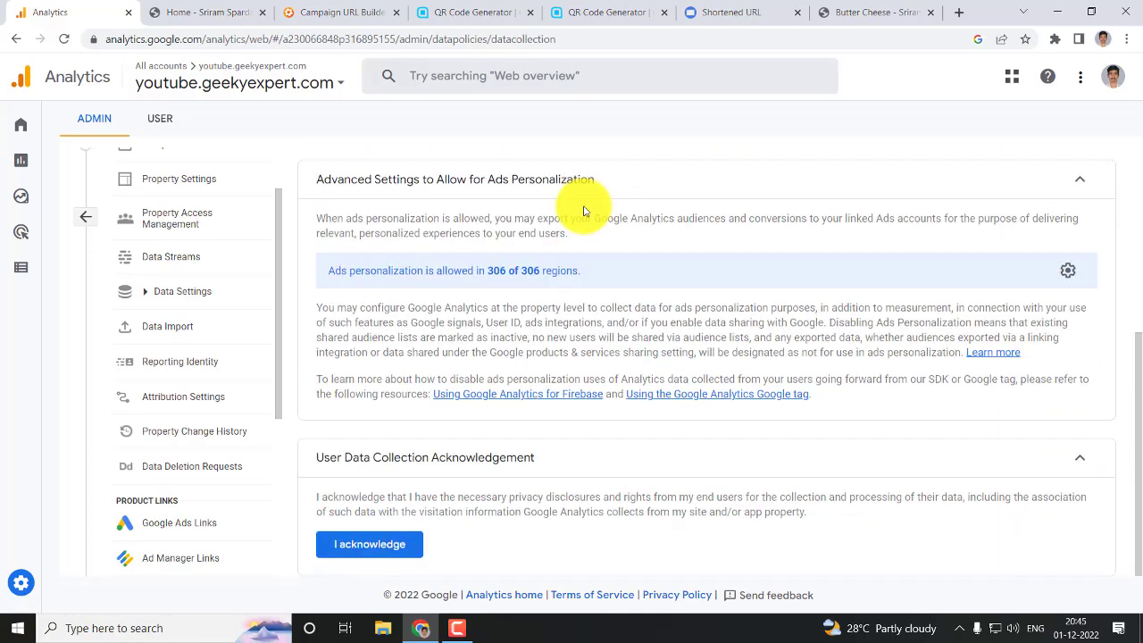
click(382, 545)
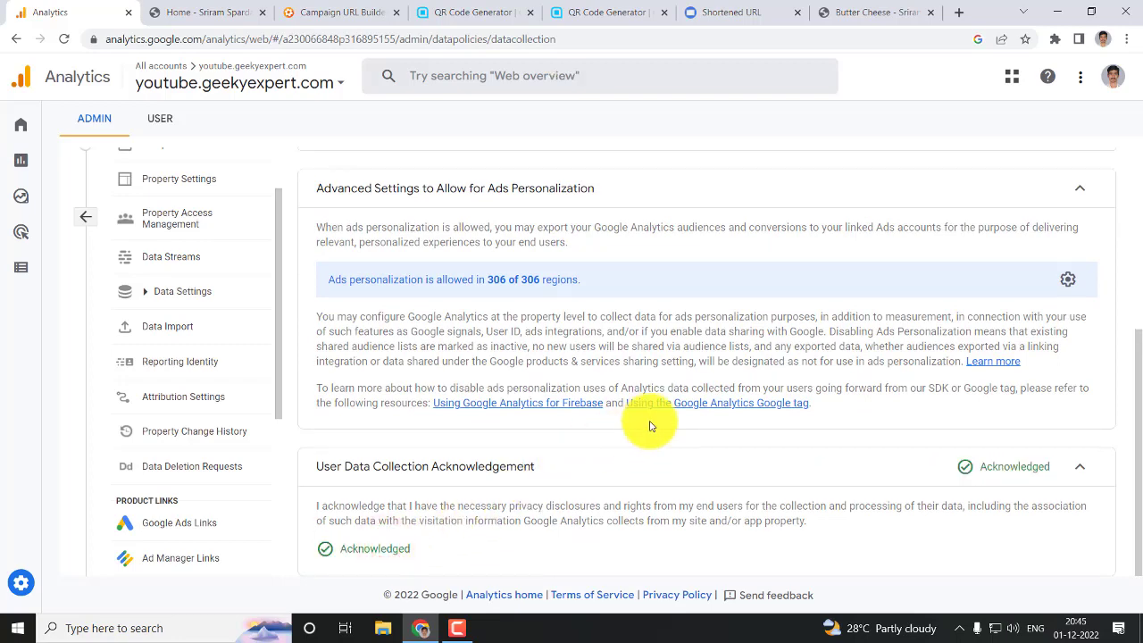
- Start the Google signals data collection setup and activate Google signals for this property
scroll(650, 426, up, 2)
scroll(650, 427, up, 2)
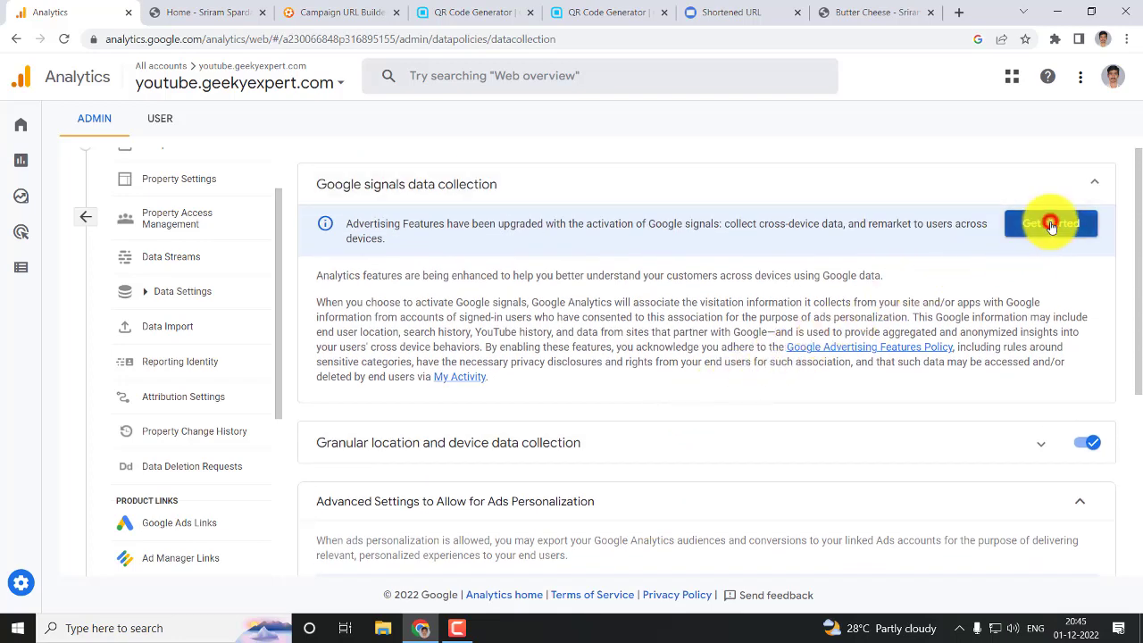
click(1052, 225)
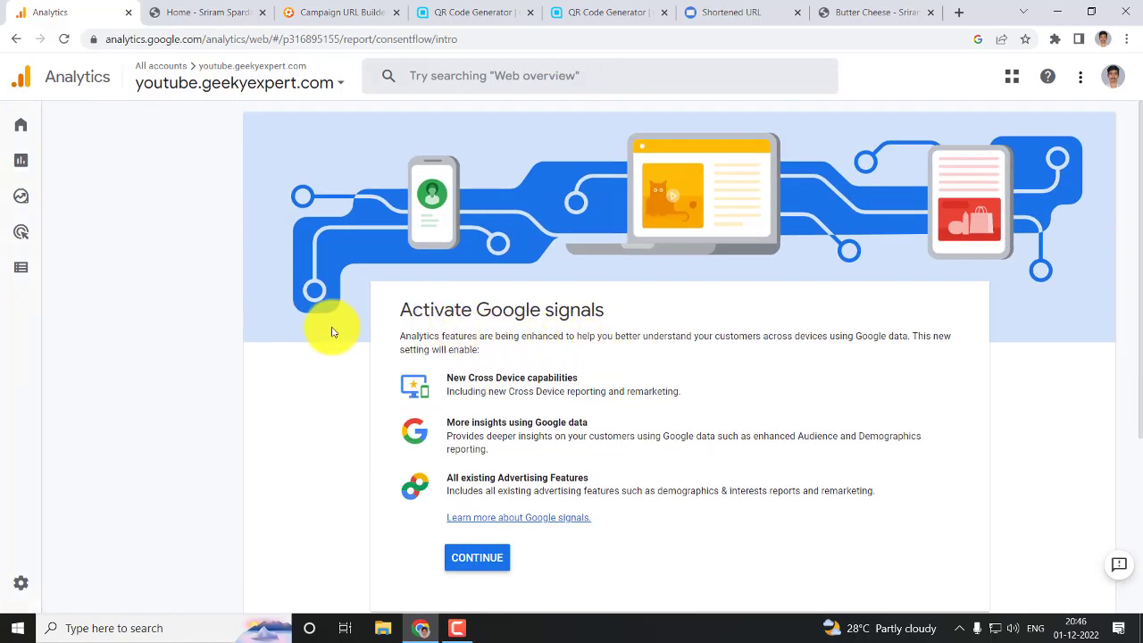
scroll(331, 333, down, 2)
click(461, 476)
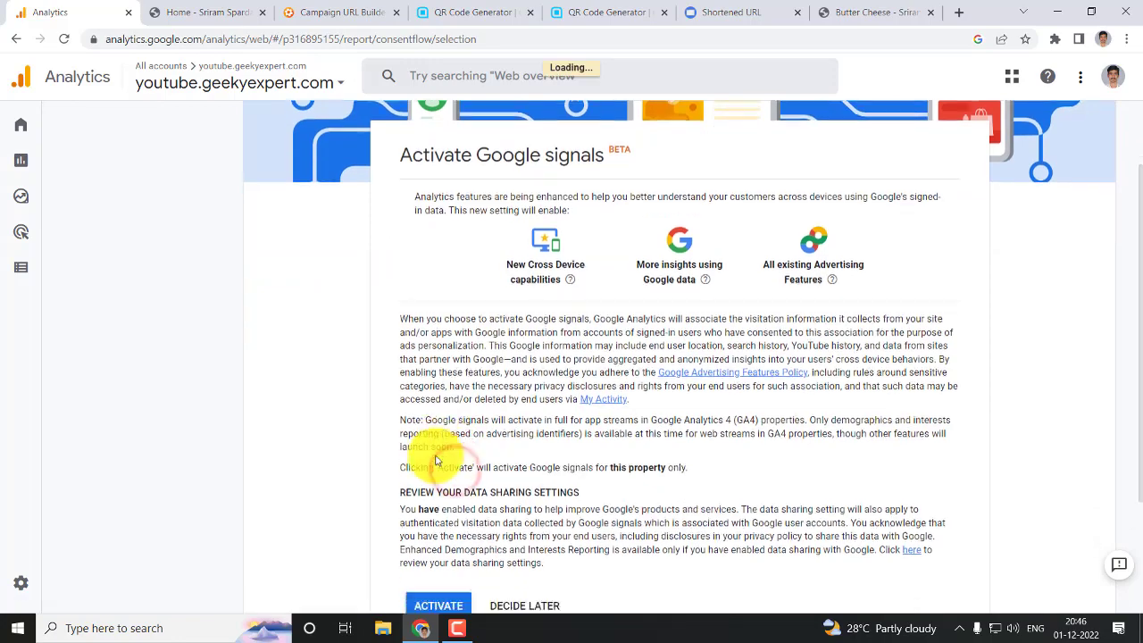
scroll(436, 461, down, 2)
click(421, 439)
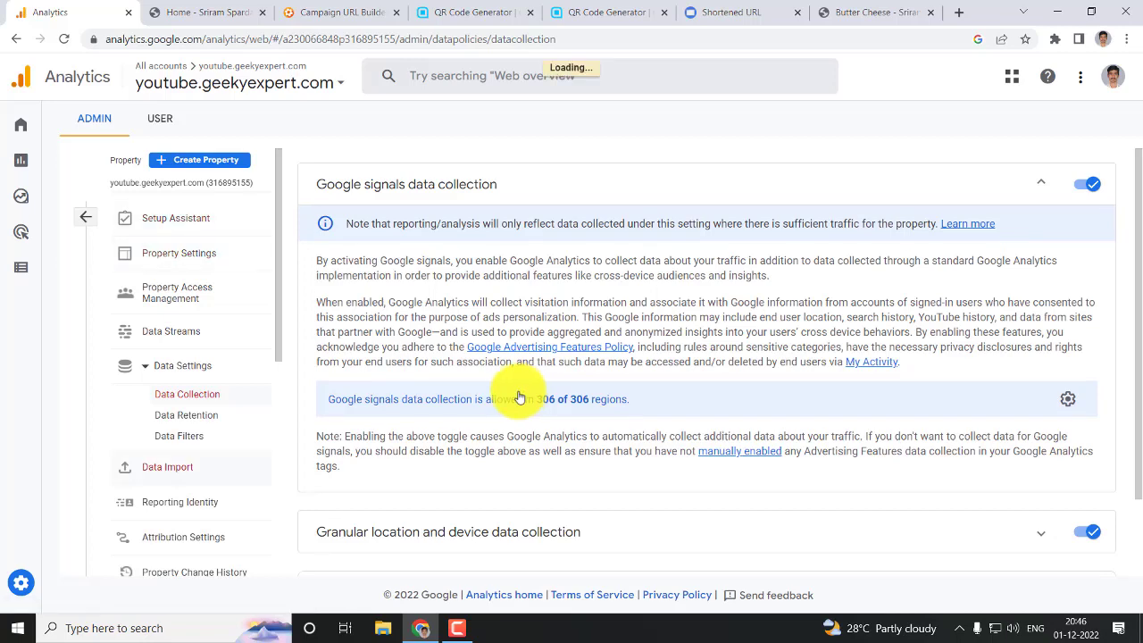
- Reopen the property's Reporting Identity settings and examine the identification methods under the expanded Blended option
scroll(206, 375, down, 1)
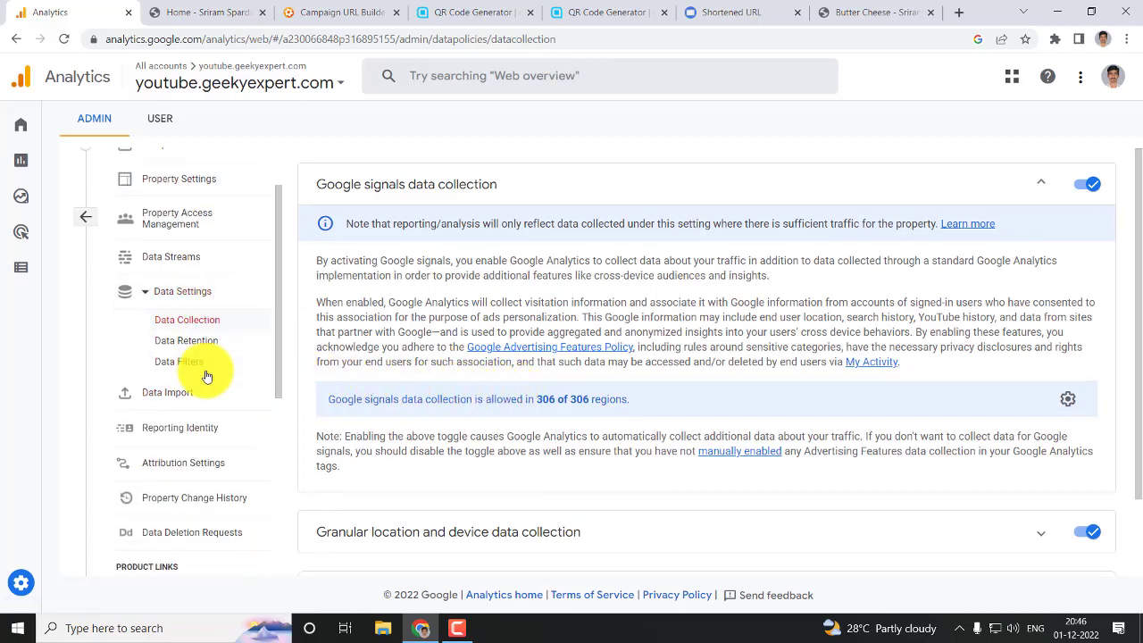
click(193, 422)
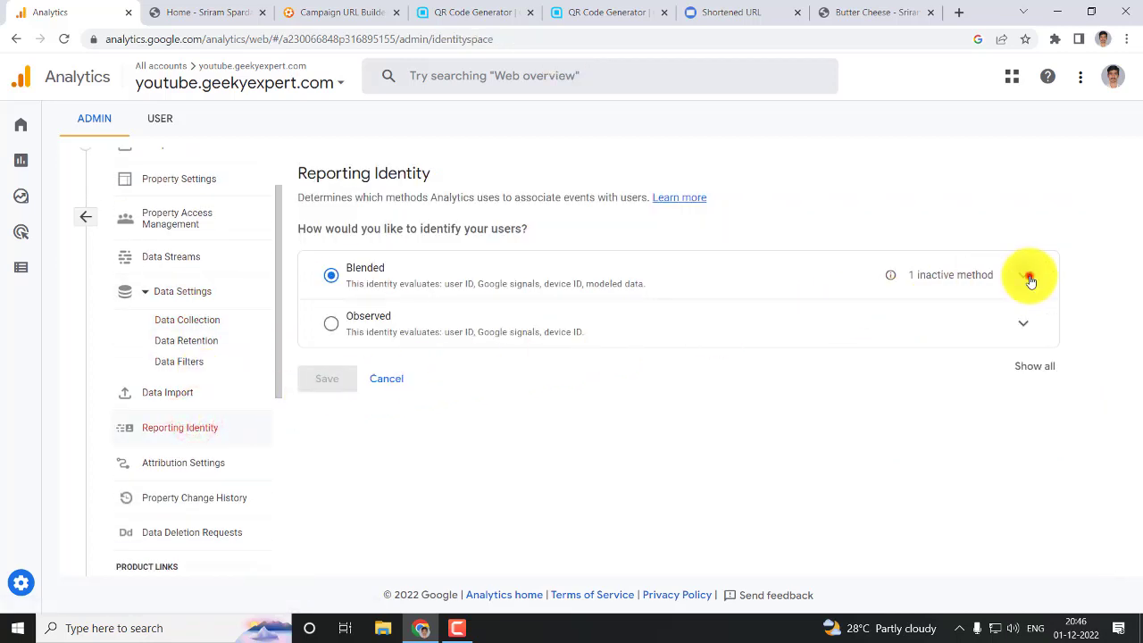
click(1026, 275)
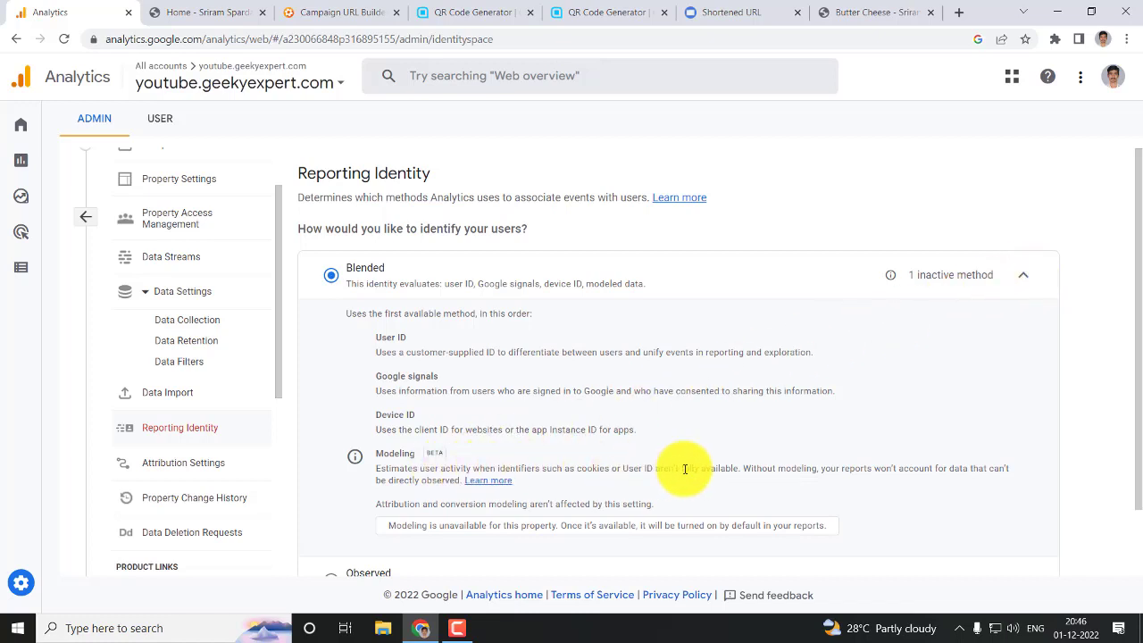
scroll(685, 469, down, 1)
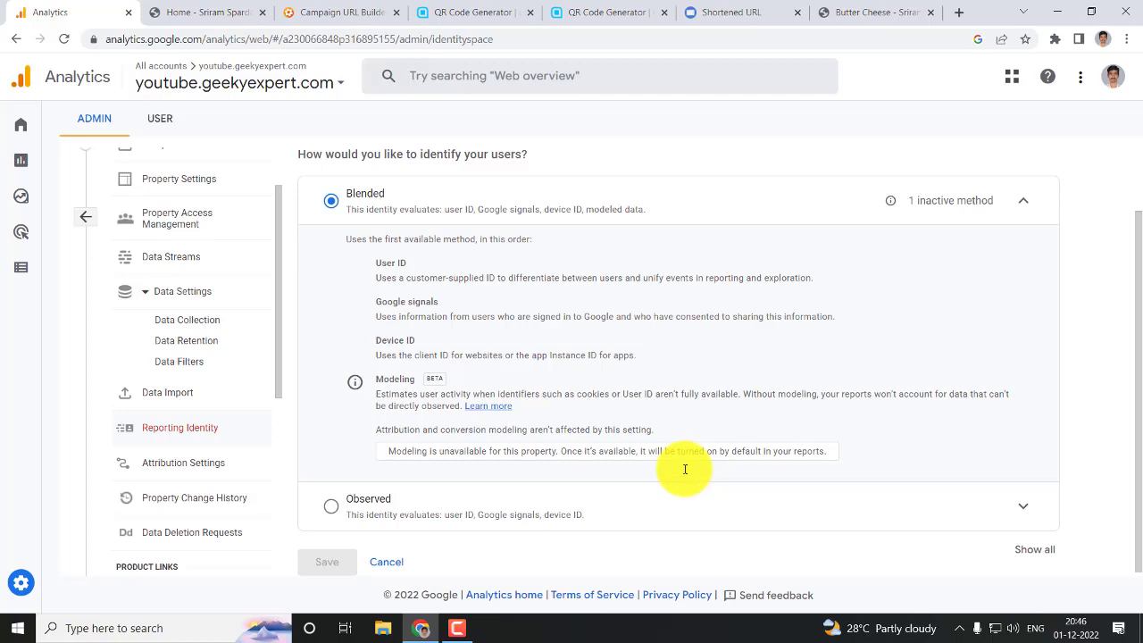
scroll(661, 460, up, 2)
- Return to the Admin overview, collapse Data Settings, and switch to the QR Code Generator page containing the UTM-tagged URL
click(84, 222)
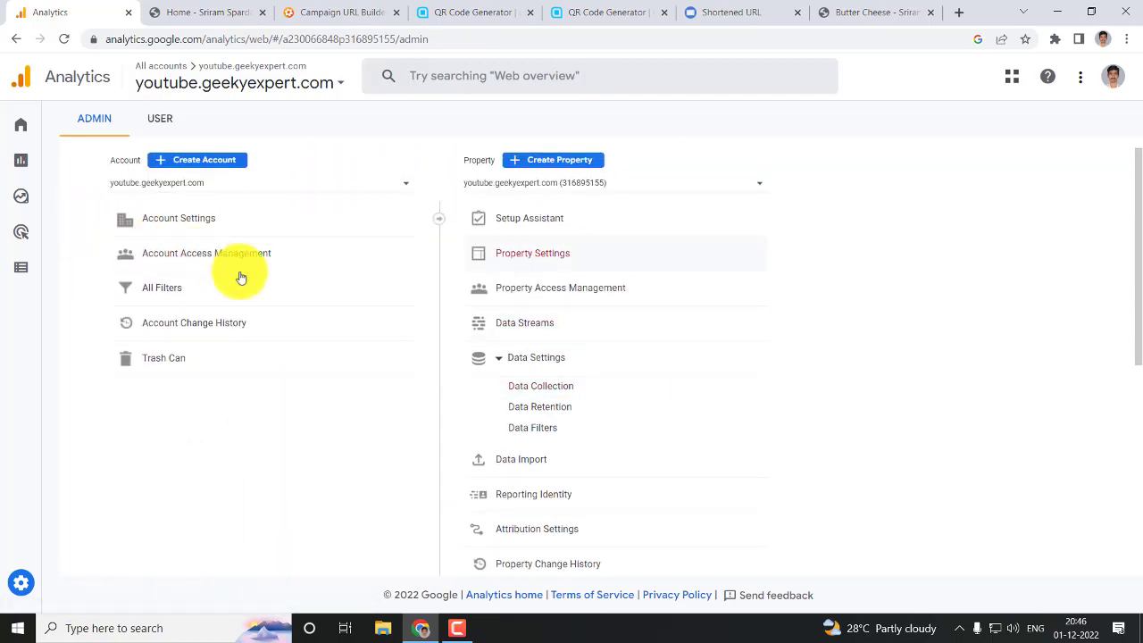
click(499, 357)
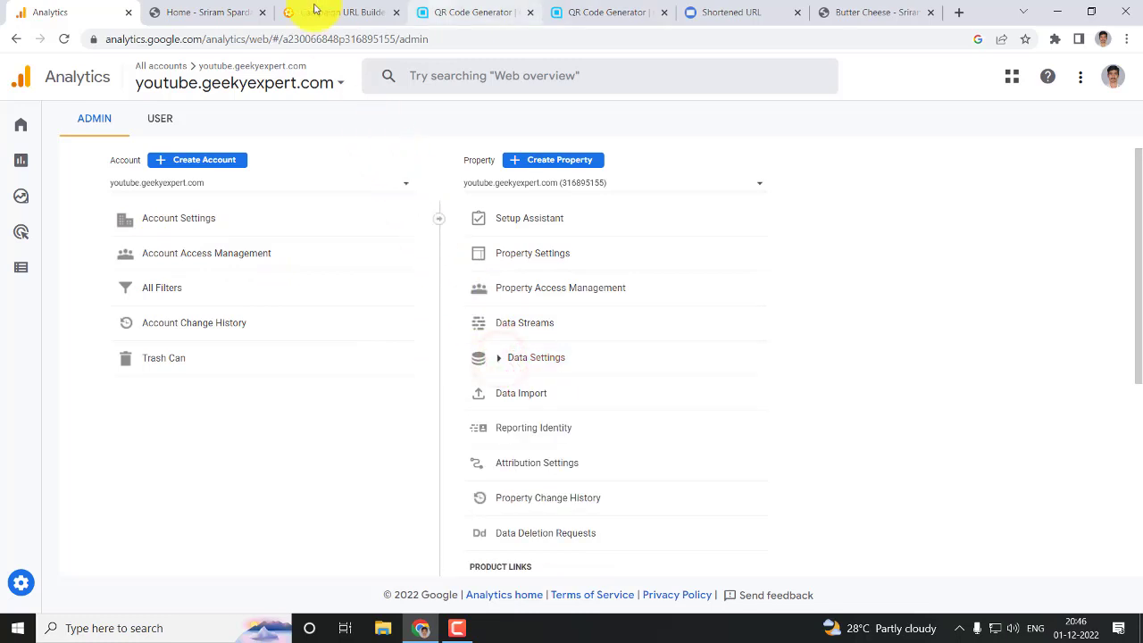
click(468, 12)
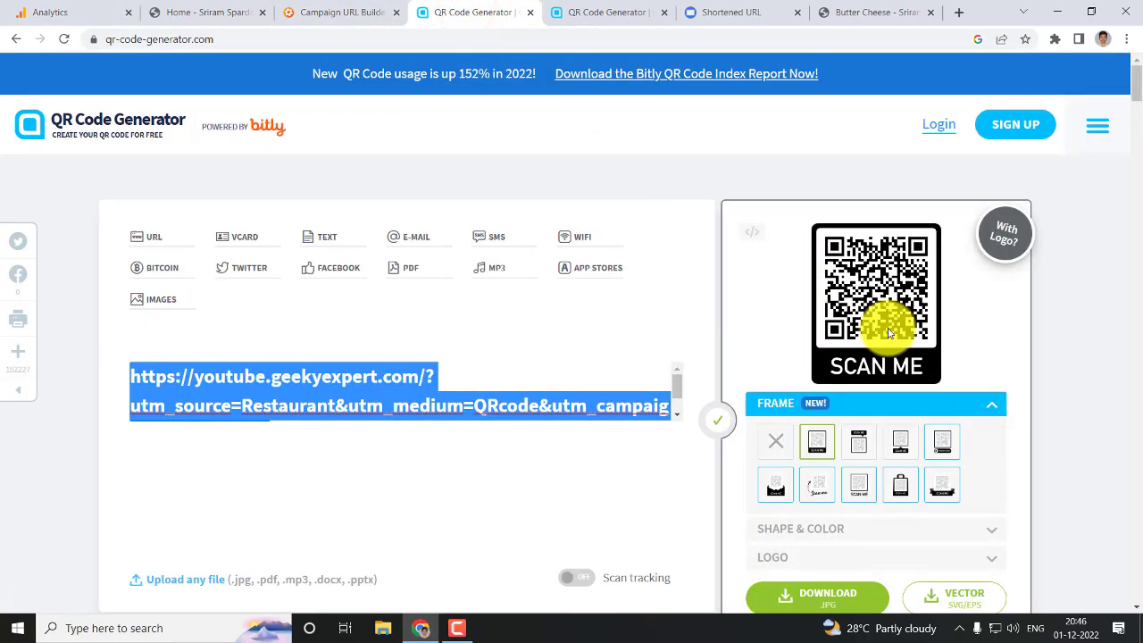